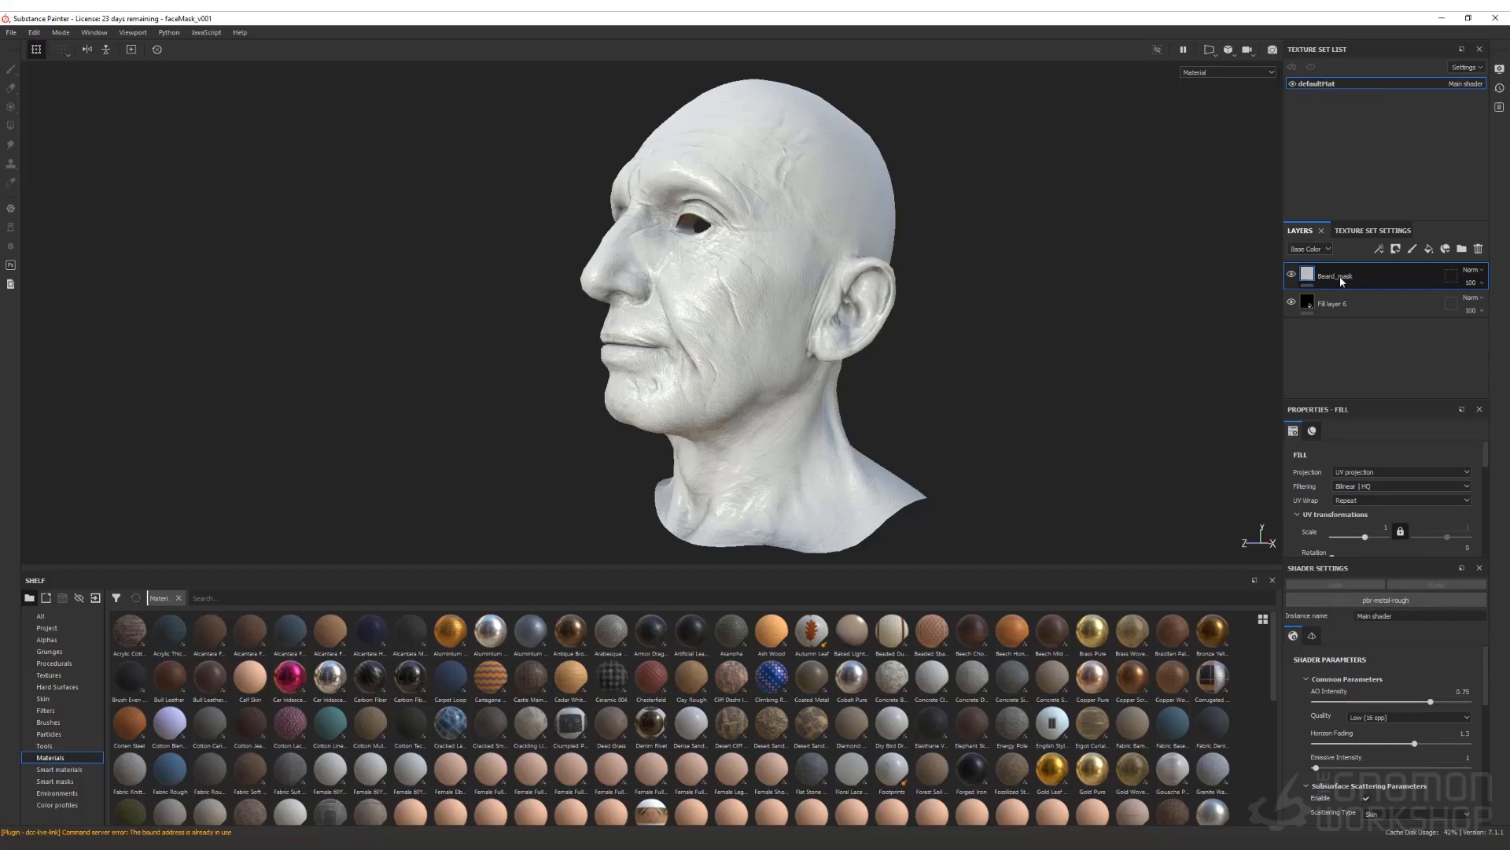
Step: Add a black mask to the Beard_mask layer and paint a white beard strip from the sideburn along the jaw to the chin
{"action": "right_click", "coordinate": [1339, 276]}
{"action": "left_click", "coordinate": [1363, 296]}
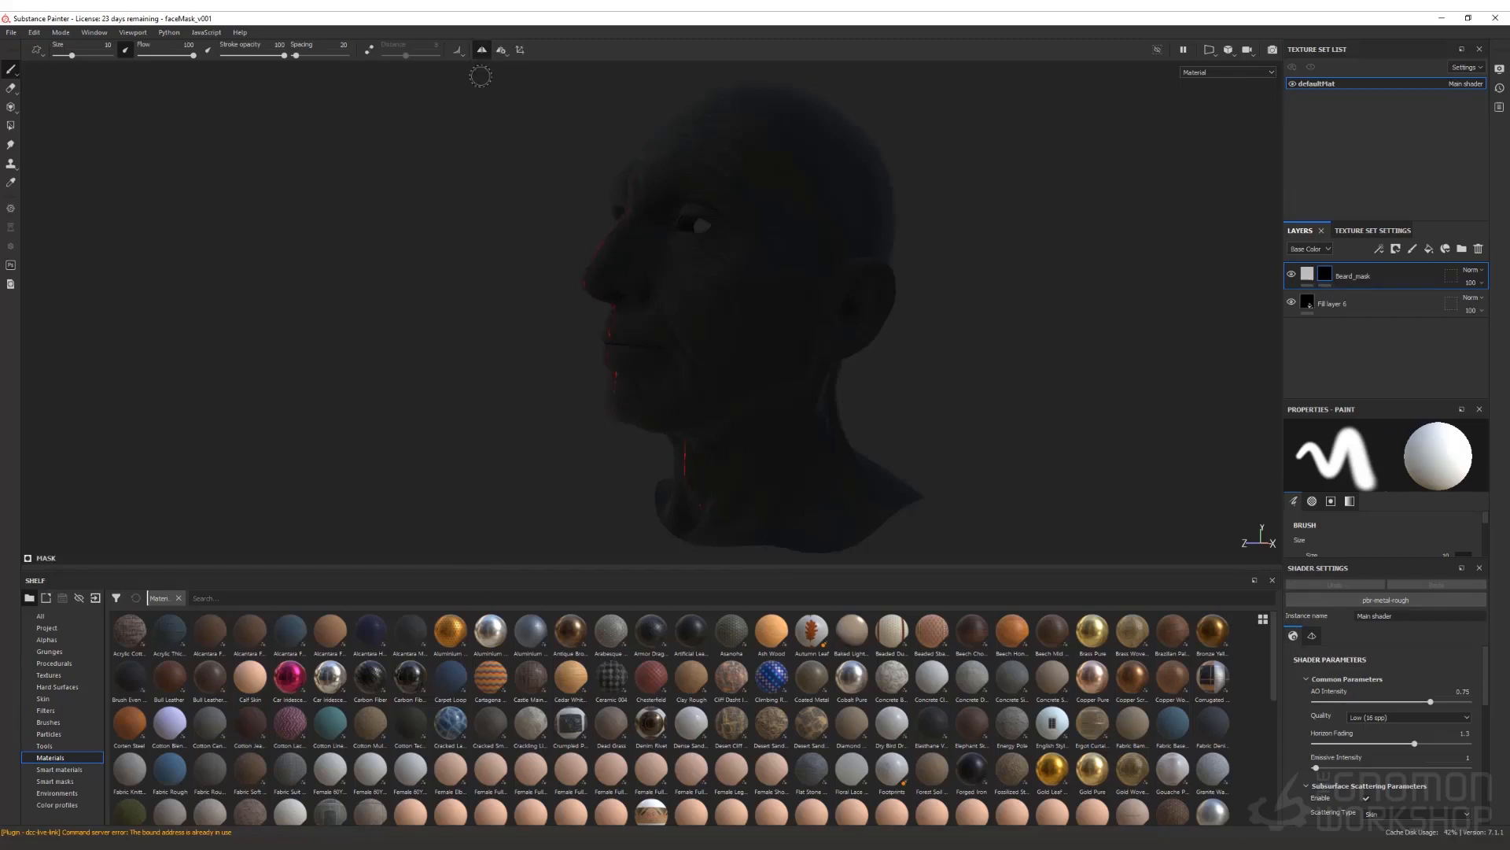
{"action": "left_click_drag", "start_coordinate": [532, 159], "coordinate": [685, 159], "text": "alt"}
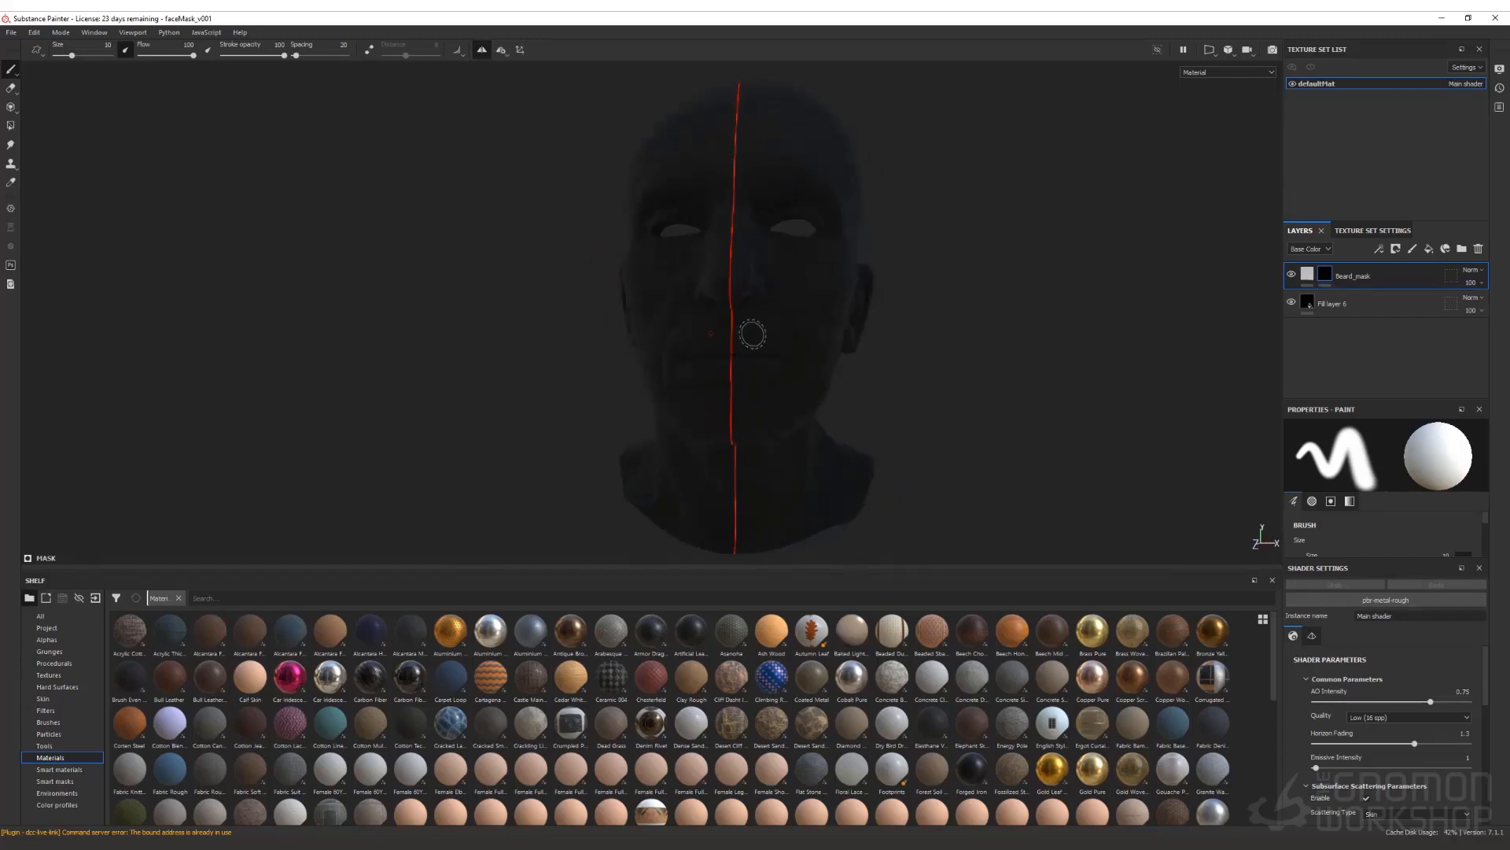
{"action": "left_click_drag", "start_coordinate": [975, 325], "coordinate": [629, 317], "text": "alt"}
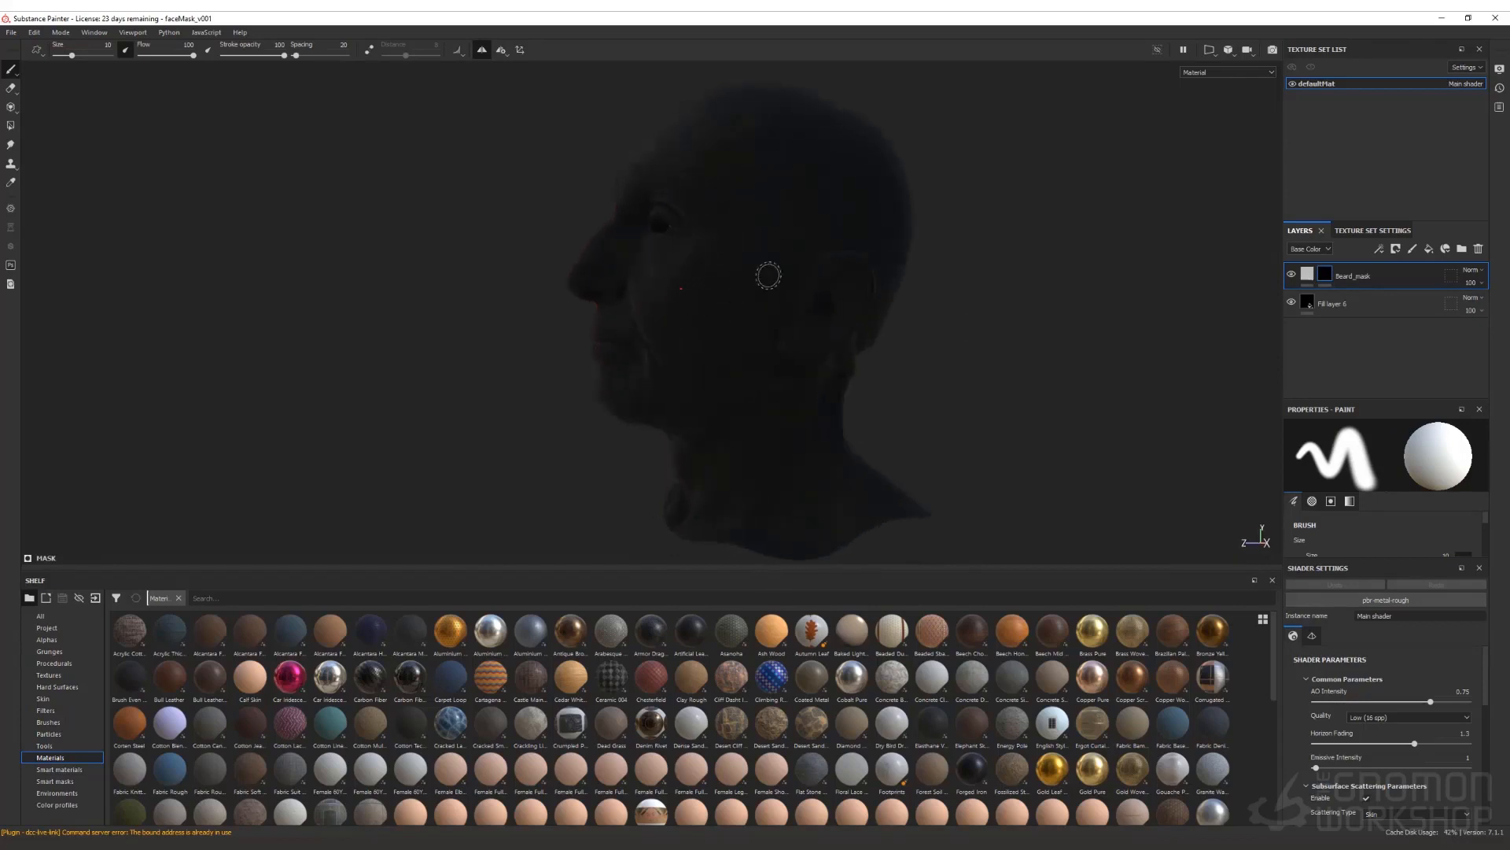
{"action": "mouse_move", "coordinate": [778, 259]}
{"action": "left_mouse_down"}
{"action": "mouse_move", "coordinate": [757, 364]}
{"action": "mouse_move", "coordinate": [592, 402]}
{"action": "left_mouse_up"}
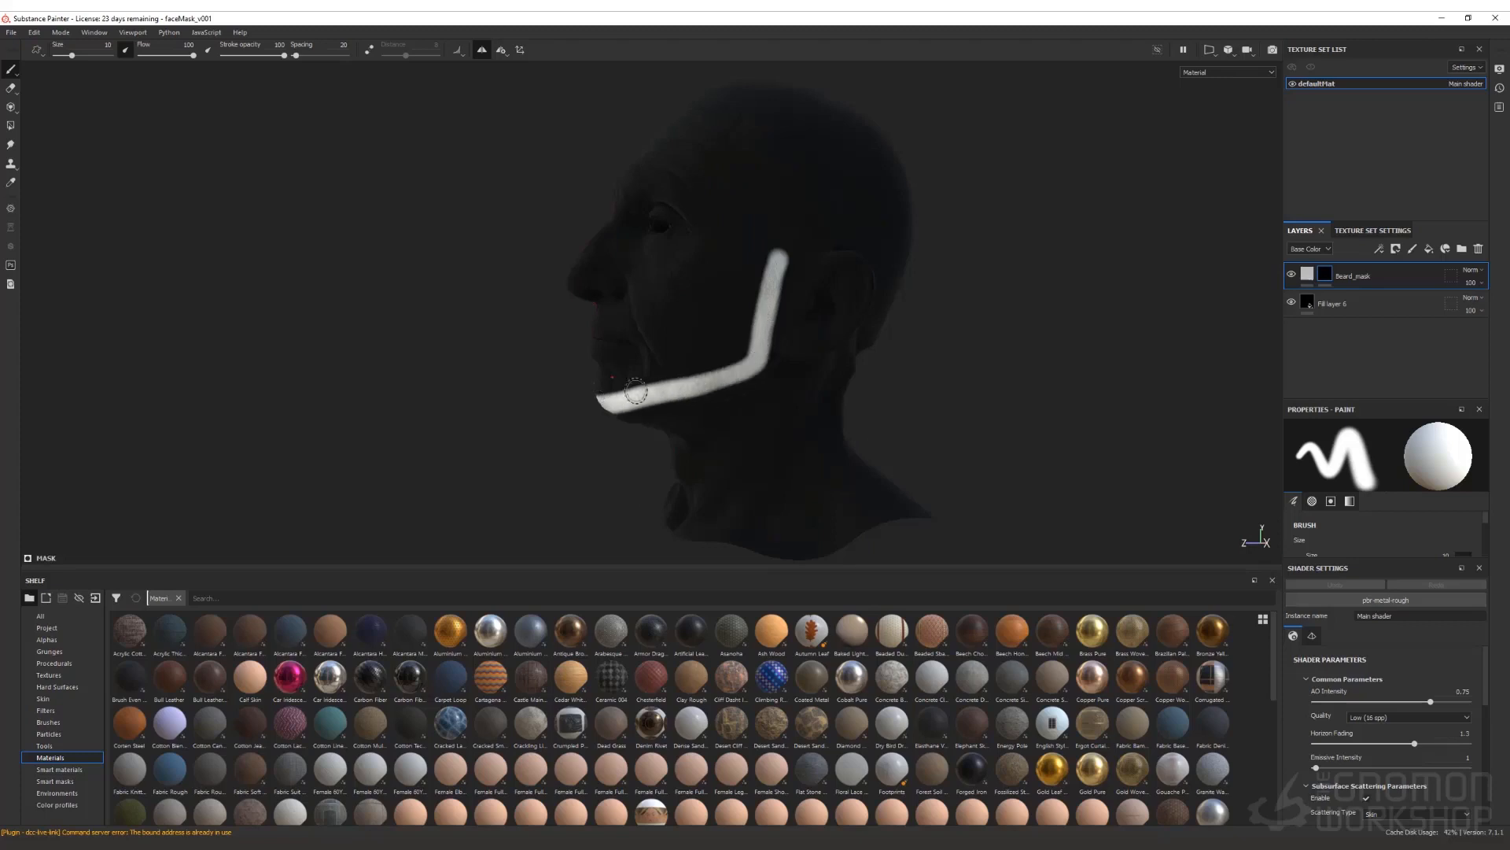
{"action": "mouse_move", "coordinate": [740, 330]}
{"action": "left_mouse_down", "text": "alt"}
{"action": "mouse_move", "coordinate": [428, 328]}
{"action": "mouse_move", "coordinate": [748, 334]}
{"action": "left_mouse_up", "text": "alt"}
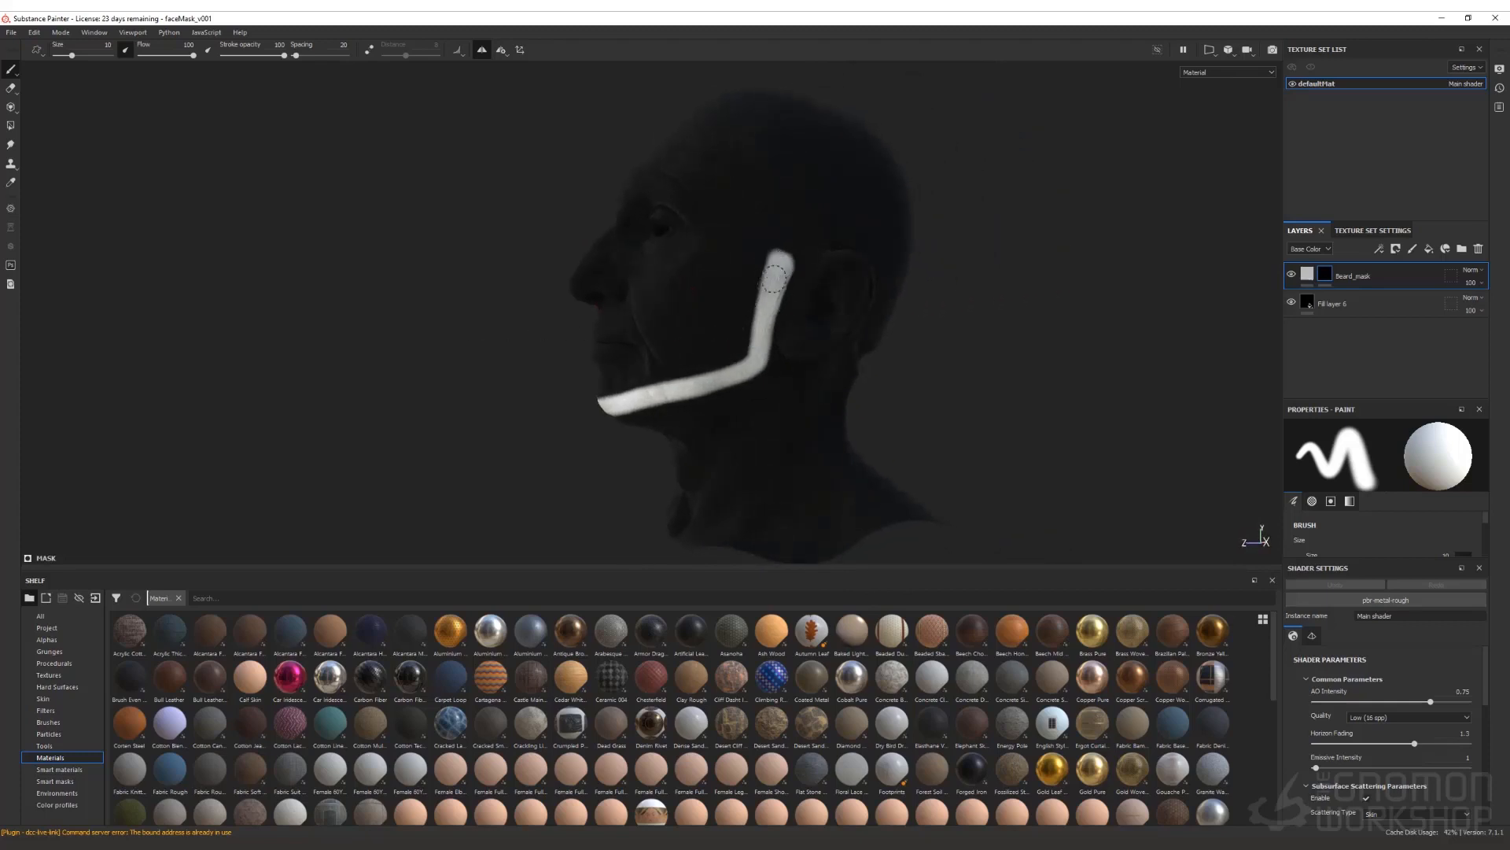
{"action": "mouse_move", "coordinate": [774, 277]}
{"action": "left_mouse_down"}
{"action": "mouse_move", "coordinate": [728, 358]}
{"action": "mouse_move", "coordinate": [623, 388]}
{"action": "left_mouse_up"}
Step: Paint the beard mask around the mouth and over the lower cheek, extending it under the chin onto the upper neck
{"action": "left_click_drag", "start_coordinate": [732, 359], "coordinate": [972, 361], "text": "alt"}
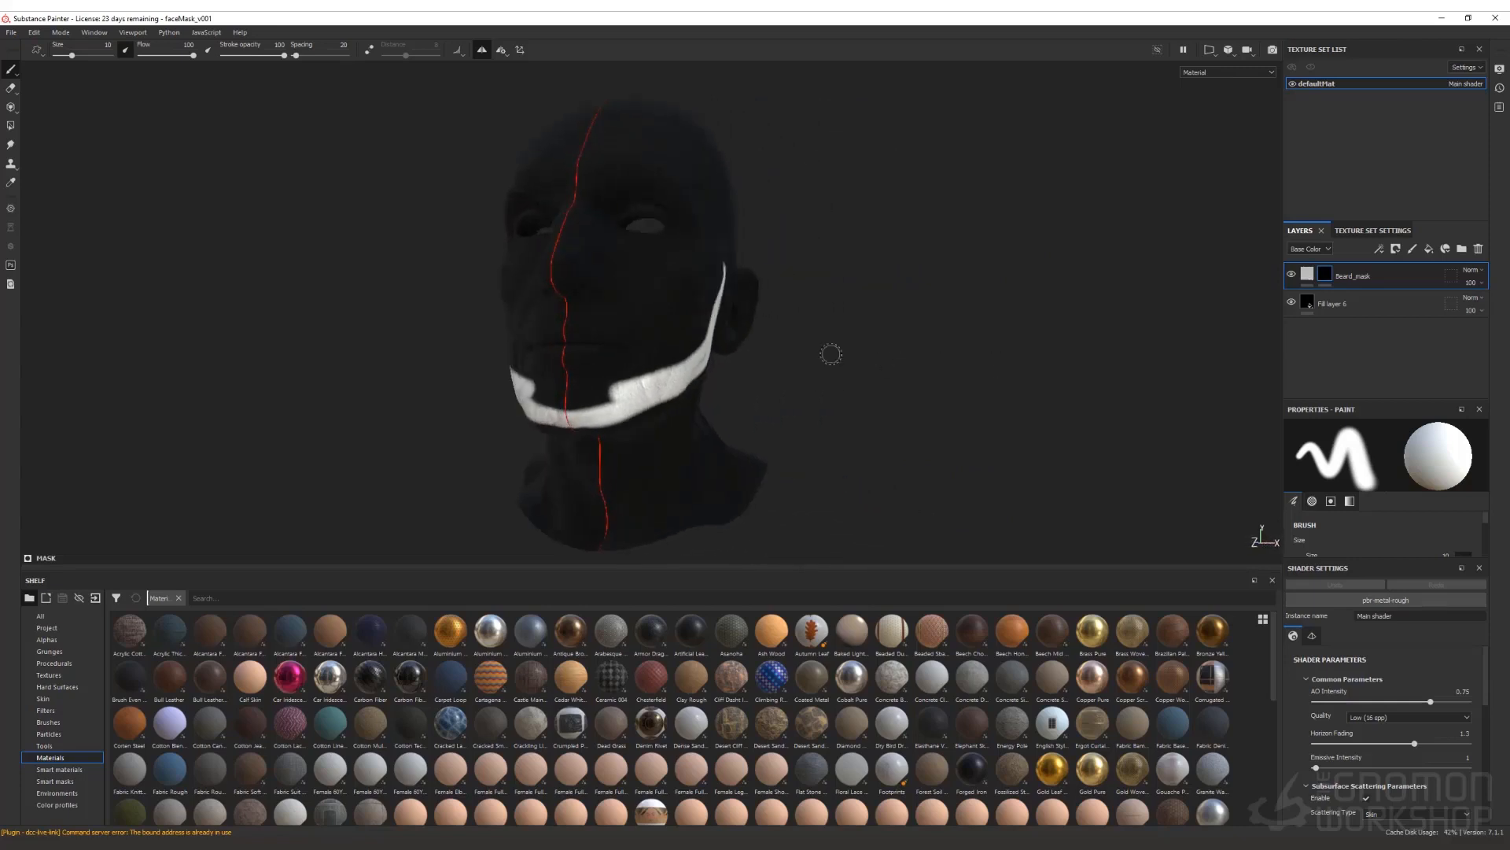
{"action": "mouse_move", "coordinate": [577, 314]}
{"action": "left_mouse_down"}
{"action": "mouse_move", "coordinate": [602, 314]}
{"action": "mouse_move", "coordinate": [560, 314]}
{"action": "mouse_move", "coordinate": [630, 330]}
{"action": "mouse_move", "coordinate": [645, 380]}
{"action": "mouse_move", "coordinate": [644, 355]}
{"action": "mouse_move", "coordinate": [630, 390]}
{"action": "mouse_move", "coordinate": [604, 400]}
{"action": "mouse_move", "coordinate": [573, 400]}
{"action": "mouse_move", "coordinate": [567, 379]}
{"action": "mouse_move", "coordinate": [568, 397]}
{"action": "mouse_move", "coordinate": [594, 405]}
{"action": "mouse_move", "coordinate": [647, 391]}
{"action": "mouse_move", "coordinate": [621, 377]}
{"action": "mouse_move", "coordinate": [641, 350]}
{"action": "mouse_move", "coordinate": [690, 344]}
{"action": "mouse_move", "coordinate": [740, 301]}
{"action": "mouse_move", "coordinate": [641, 352]}
{"action": "mouse_move", "coordinate": [717, 351]}
{"action": "mouse_move", "coordinate": [683, 397]}
{"action": "mouse_move", "coordinate": [591, 444]}
{"action": "mouse_move", "coordinate": [669, 393]}
{"action": "mouse_move", "coordinate": [616, 419]}
{"action": "mouse_move", "coordinate": [570, 388]}
{"action": "mouse_move", "coordinate": [499, 404]}
{"action": "mouse_move", "coordinate": [523, 418]}
{"action": "mouse_move", "coordinate": [534, 356]}
{"action": "left_mouse_up"}
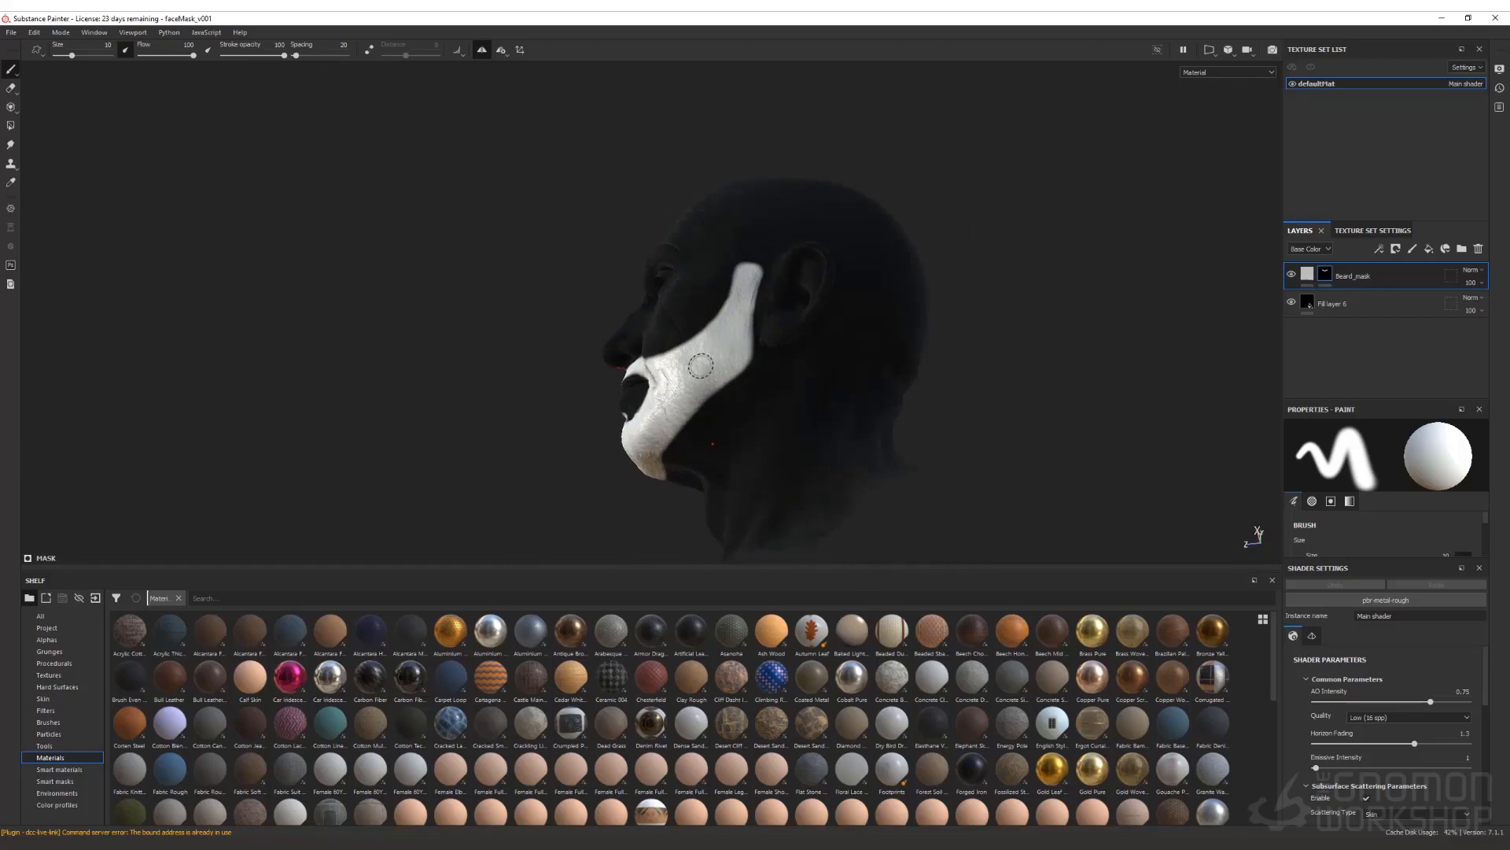
{"action": "left_click_drag", "start_coordinate": [714, 381], "coordinate": [681, 452]}
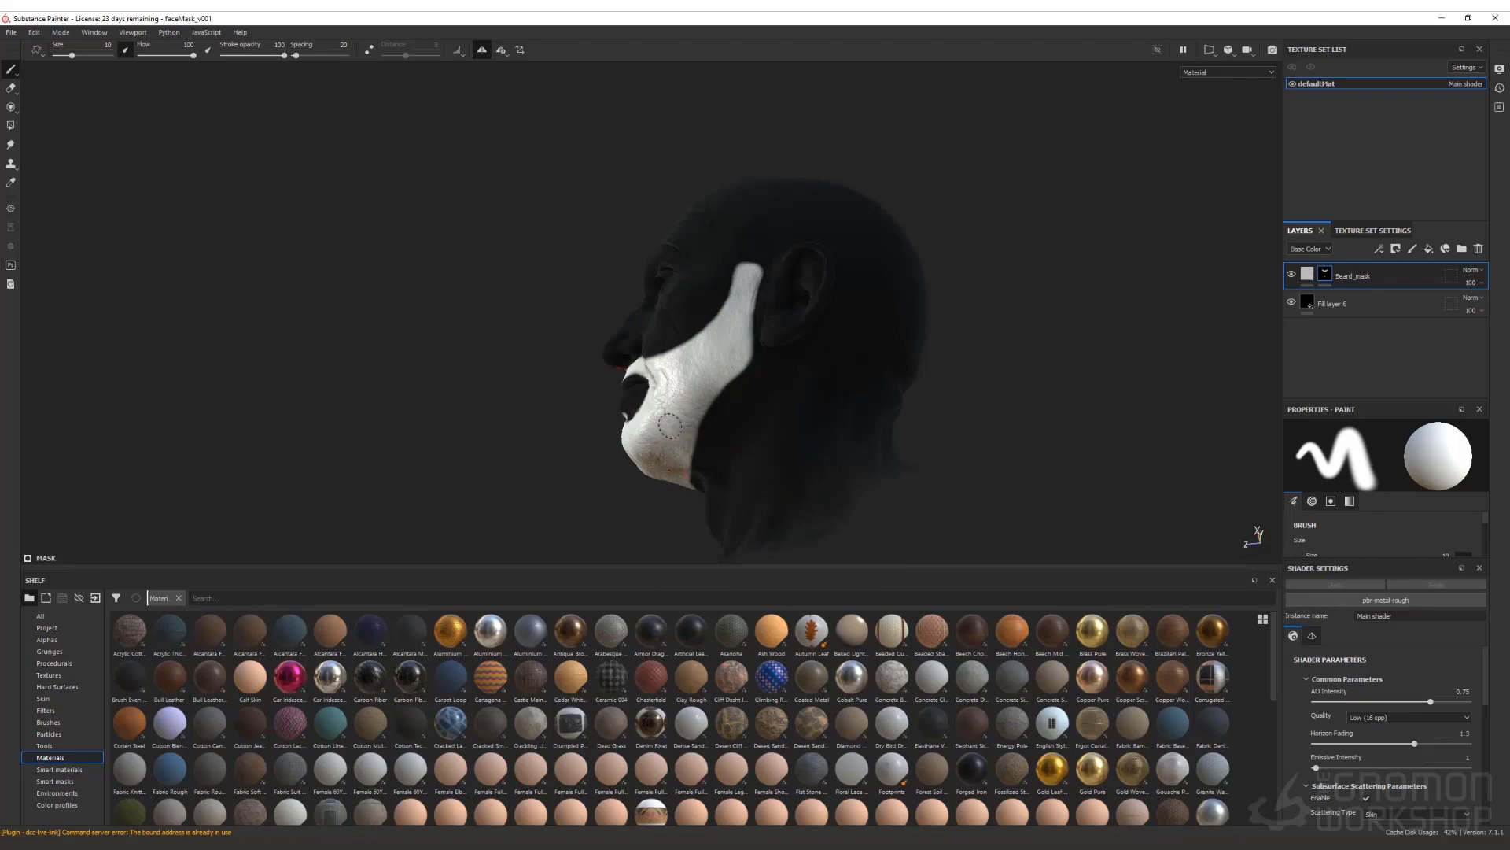
{"action": "mouse_move", "coordinate": [669, 426]}
{"action": "left_mouse_down", "text": "alt"}
{"action": "mouse_move", "coordinate": [805, 398]}
{"action": "mouse_move", "coordinate": [1012, 425]}
{"action": "left_mouse_up", "text": "alt"}
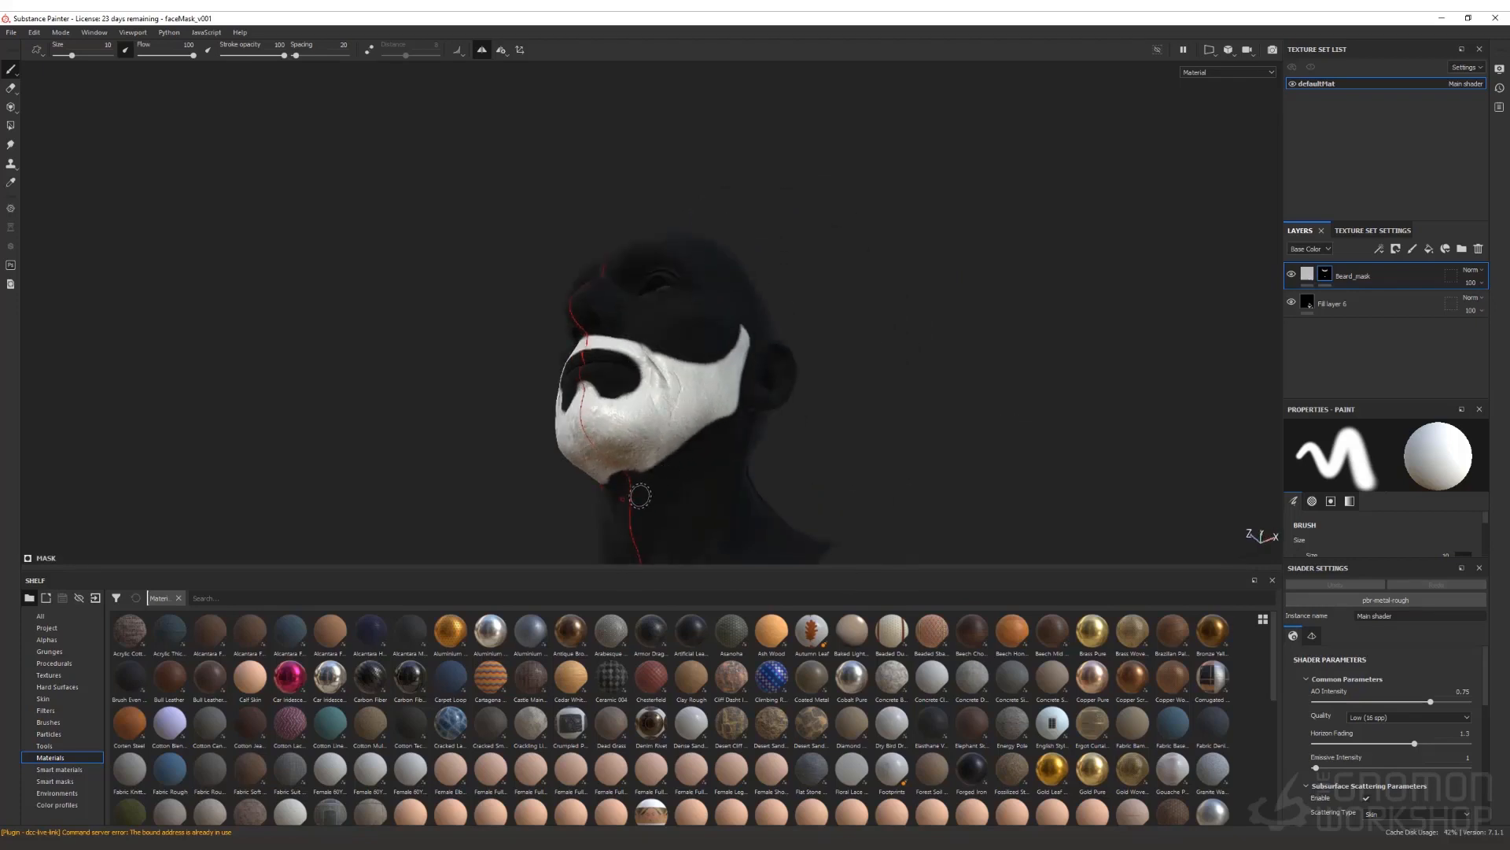
{"action": "mouse_move", "coordinate": [634, 505]}
{"action": "left_mouse_down"}
{"action": "mouse_move", "coordinate": [663, 454]}
{"action": "mouse_move", "coordinate": [635, 493]}
{"action": "mouse_move", "coordinate": [489, 453]}
{"action": "left_mouse_up"}
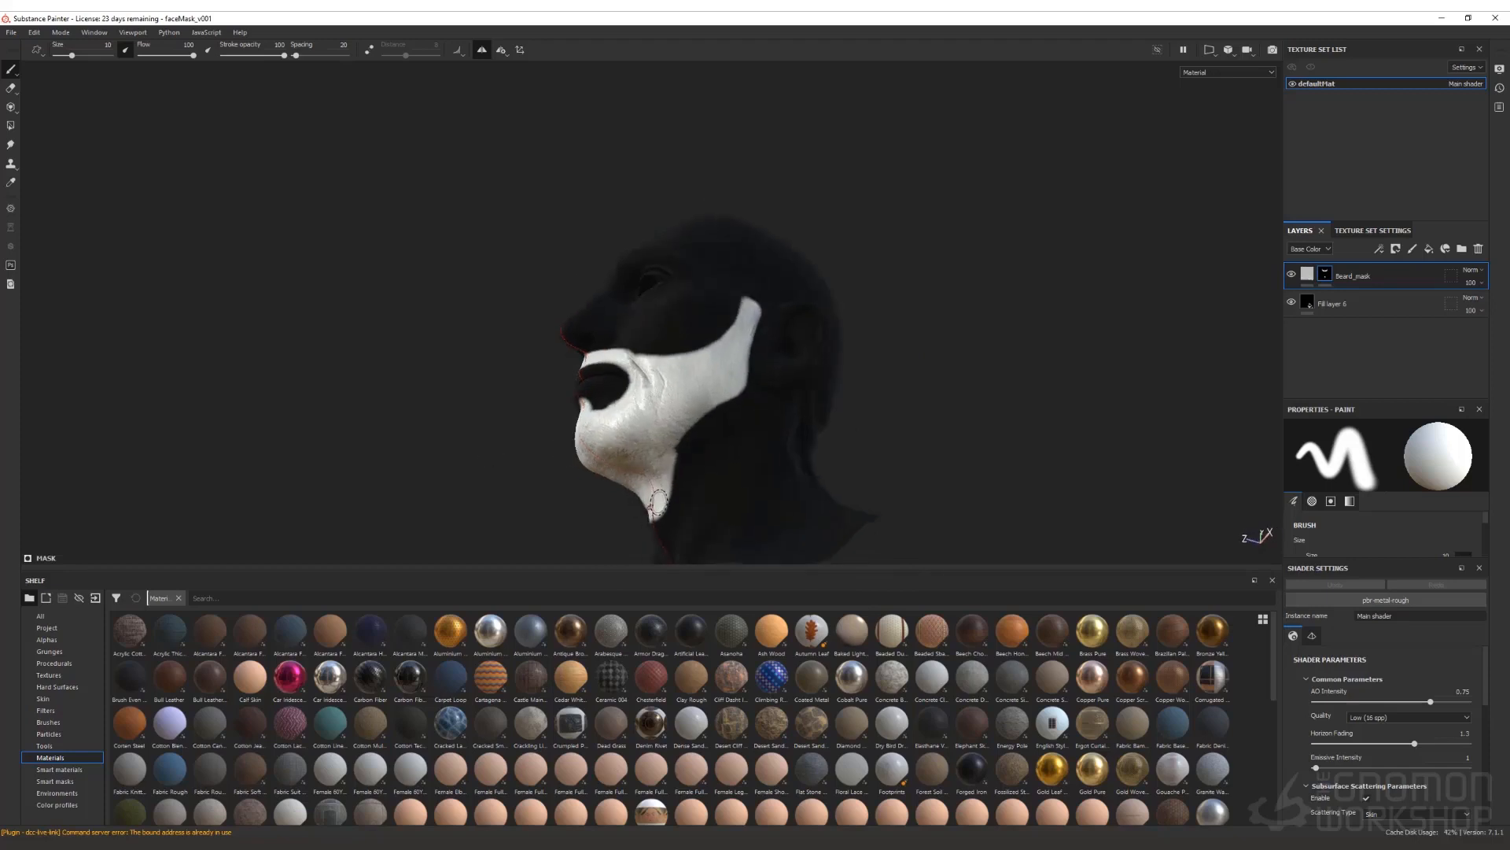
{"action": "mouse_move", "coordinate": [670, 483]}
{"action": "left_mouse_down"}
{"action": "mouse_move", "coordinate": [736, 387]}
{"action": "mouse_move", "coordinate": [671, 447]}
{"action": "left_mouse_up"}
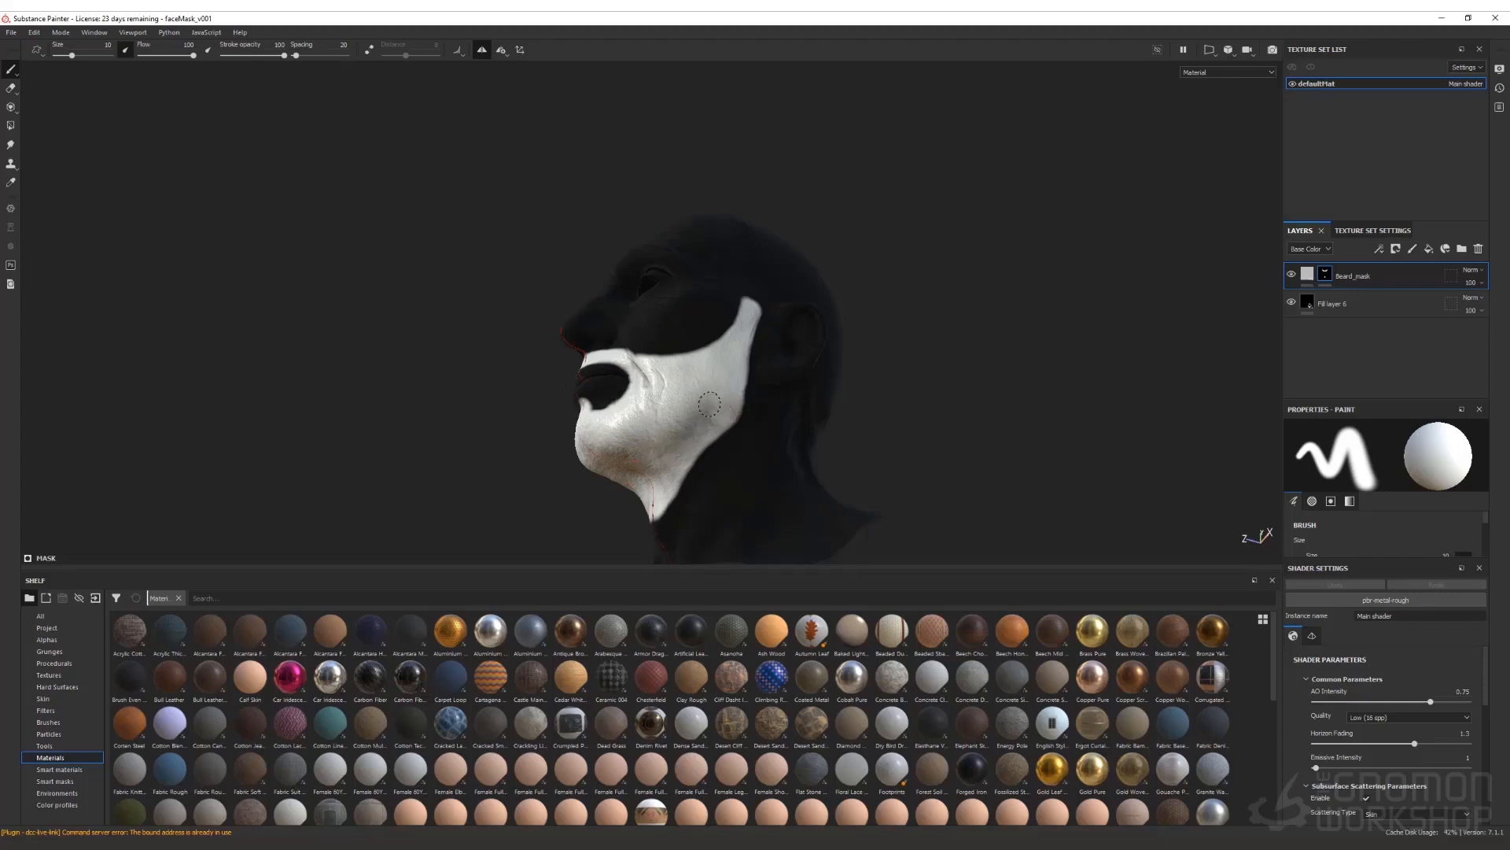
Step: Raise the upper edge of the moustache area in the beard mask just below the nostril and beside the nose
{"action": "left_click_drag", "start_coordinate": [709, 405], "coordinate": [537, 415], "text": "alt"}
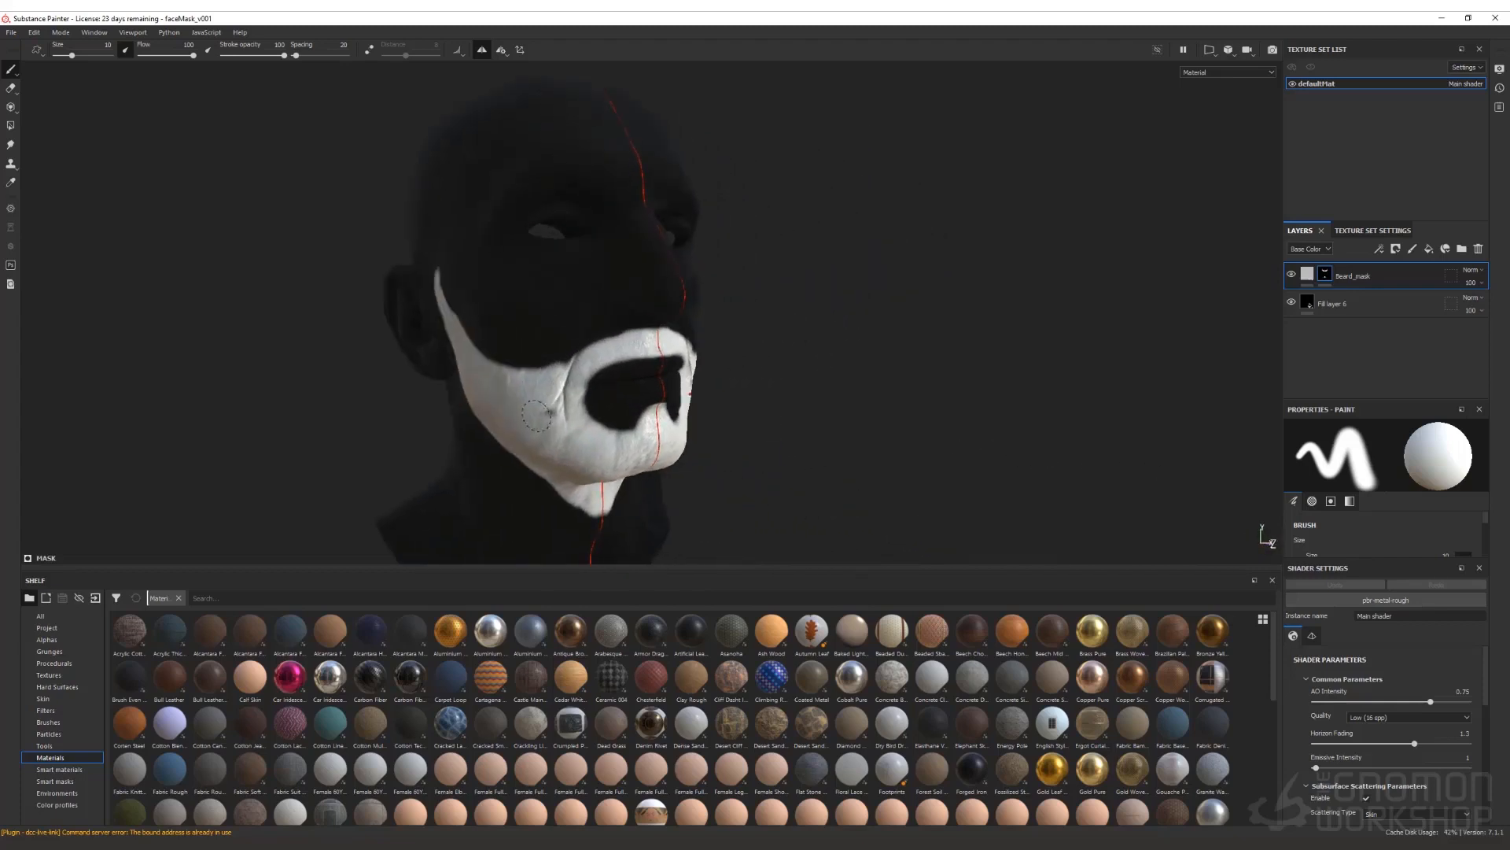
{"action": "left_click_drag", "start_coordinate": [907, 398], "coordinate": [361, 396], "text": "alt"}
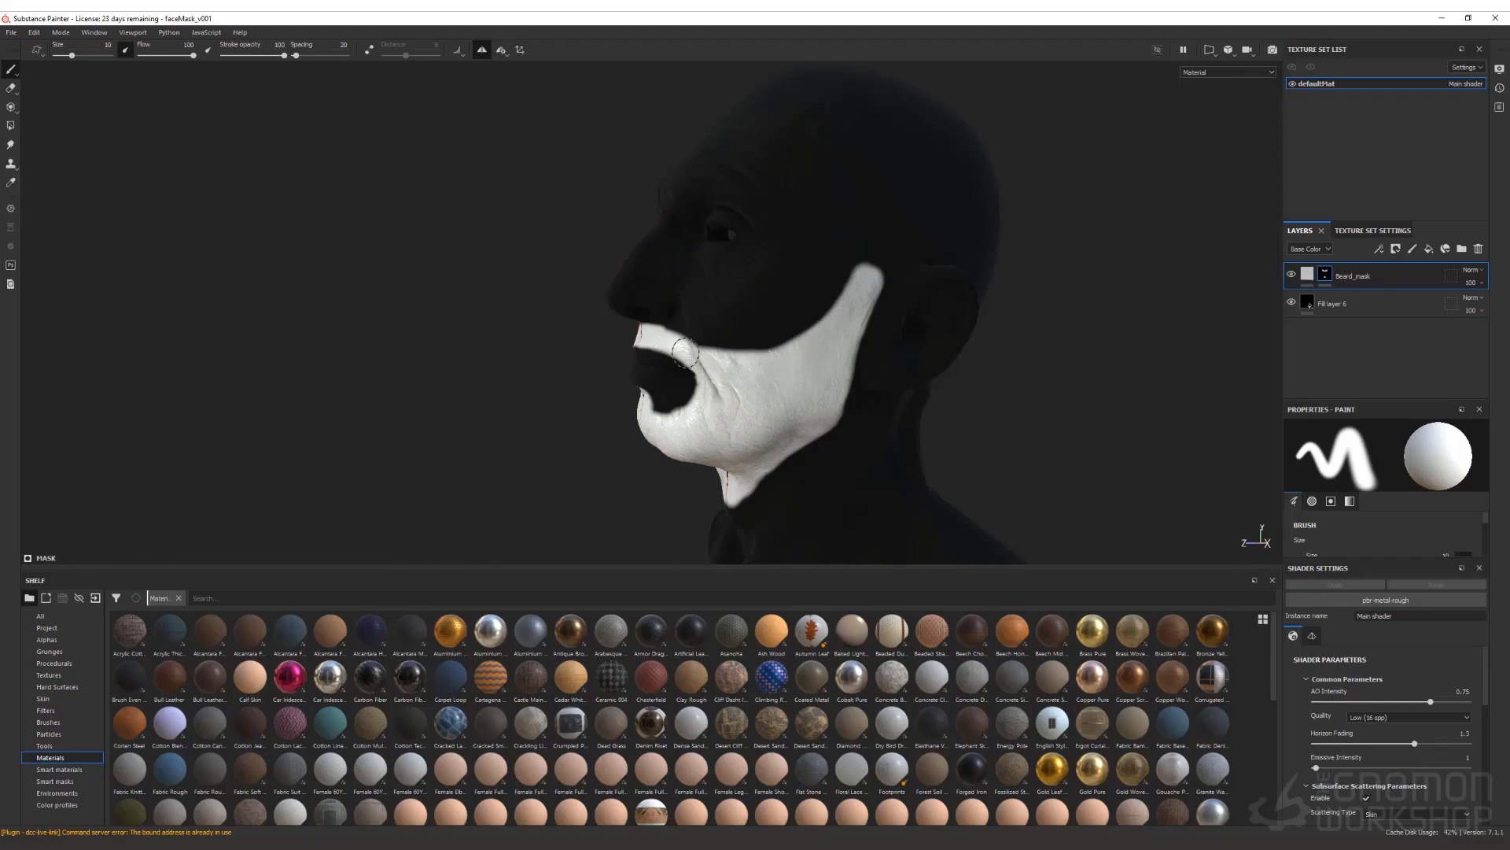
{"action": "left_click_drag", "start_coordinate": [708, 280], "coordinate": [1050, 291], "text": "alt"}
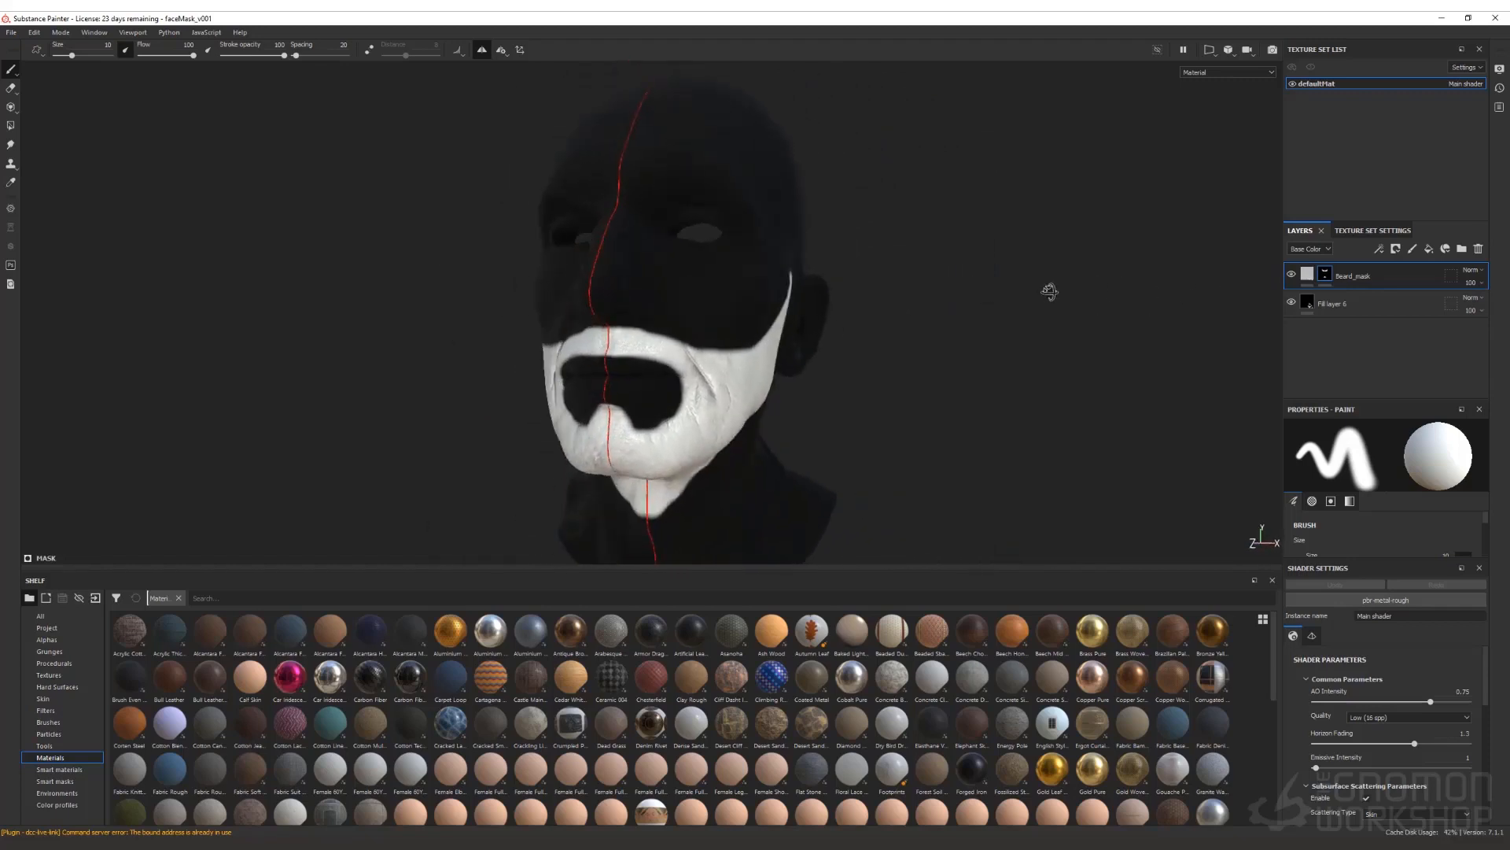
{"action": "scroll", "coordinate": [1029, 428], "scroll_direction": "up", "scroll_amount": 3}
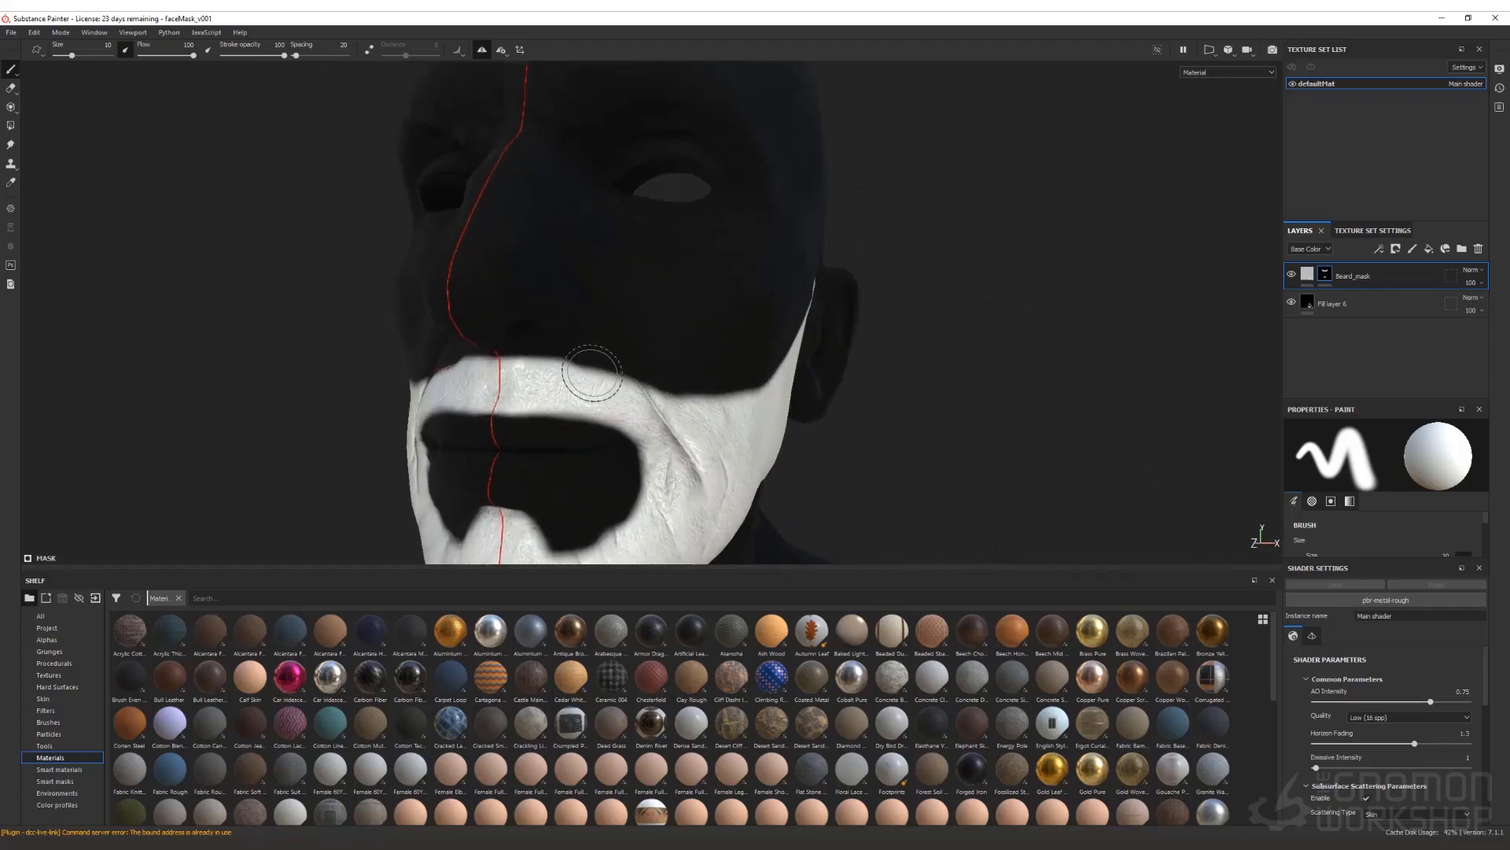
{"action": "mouse_move", "coordinate": [591, 372]}
{"action": "left_mouse_down"}
{"action": "mouse_move", "coordinate": [605, 375]}
{"action": "mouse_move", "coordinate": [493, 376]}
{"action": "mouse_move", "coordinate": [629, 396]}
{"action": "left_mouse_up"}
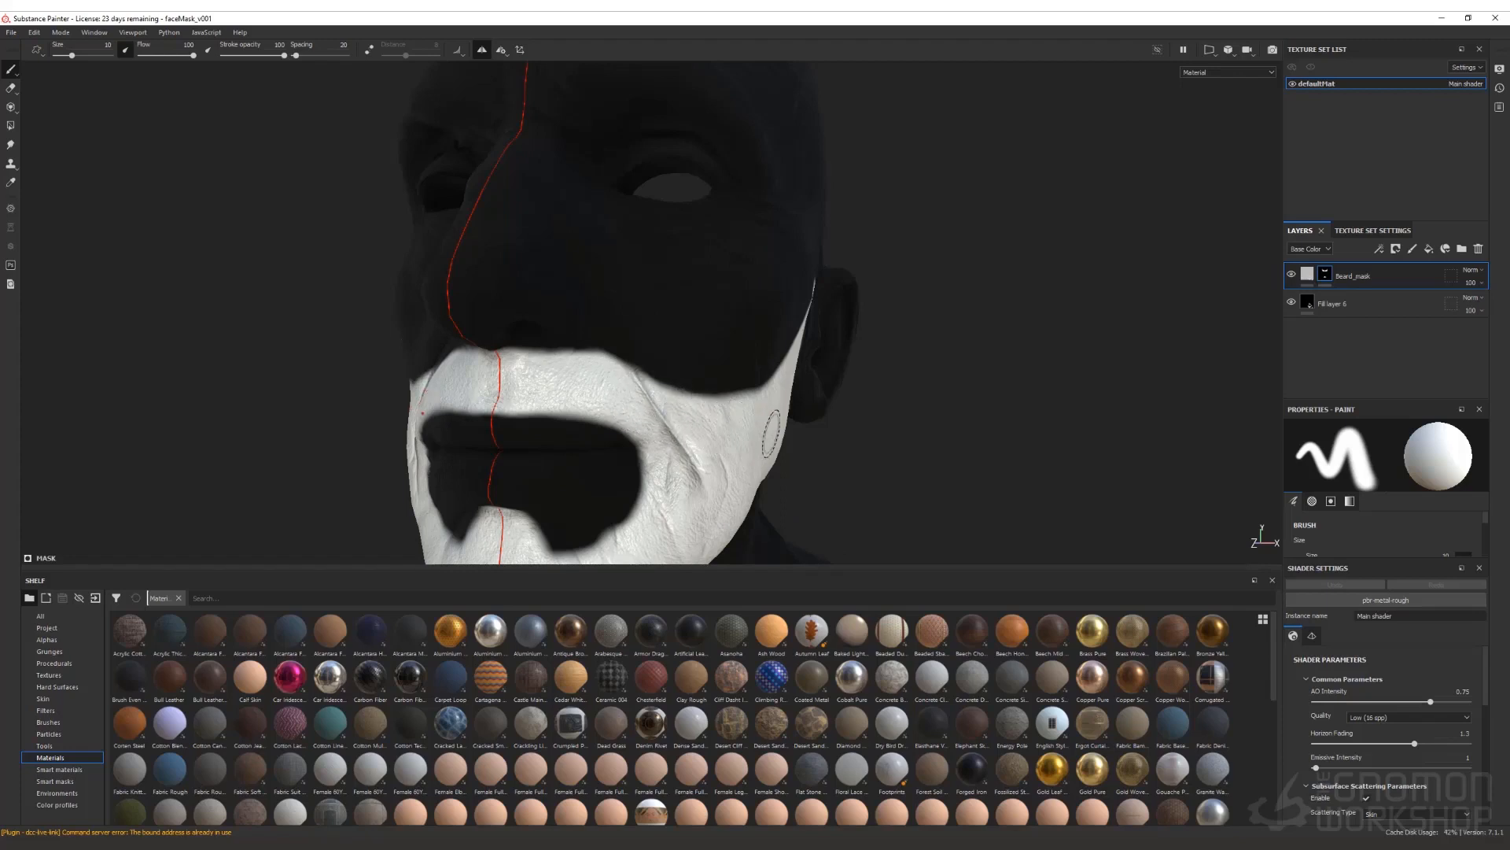
{"action": "mouse_move", "coordinate": [771, 433]}
{"action": "left_mouse_down", "text": "alt"}
{"action": "mouse_move", "coordinate": [834, 417]}
{"action": "mouse_move", "coordinate": [767, 369]}
{"action": "left_mouse_up", "text": "alt"}
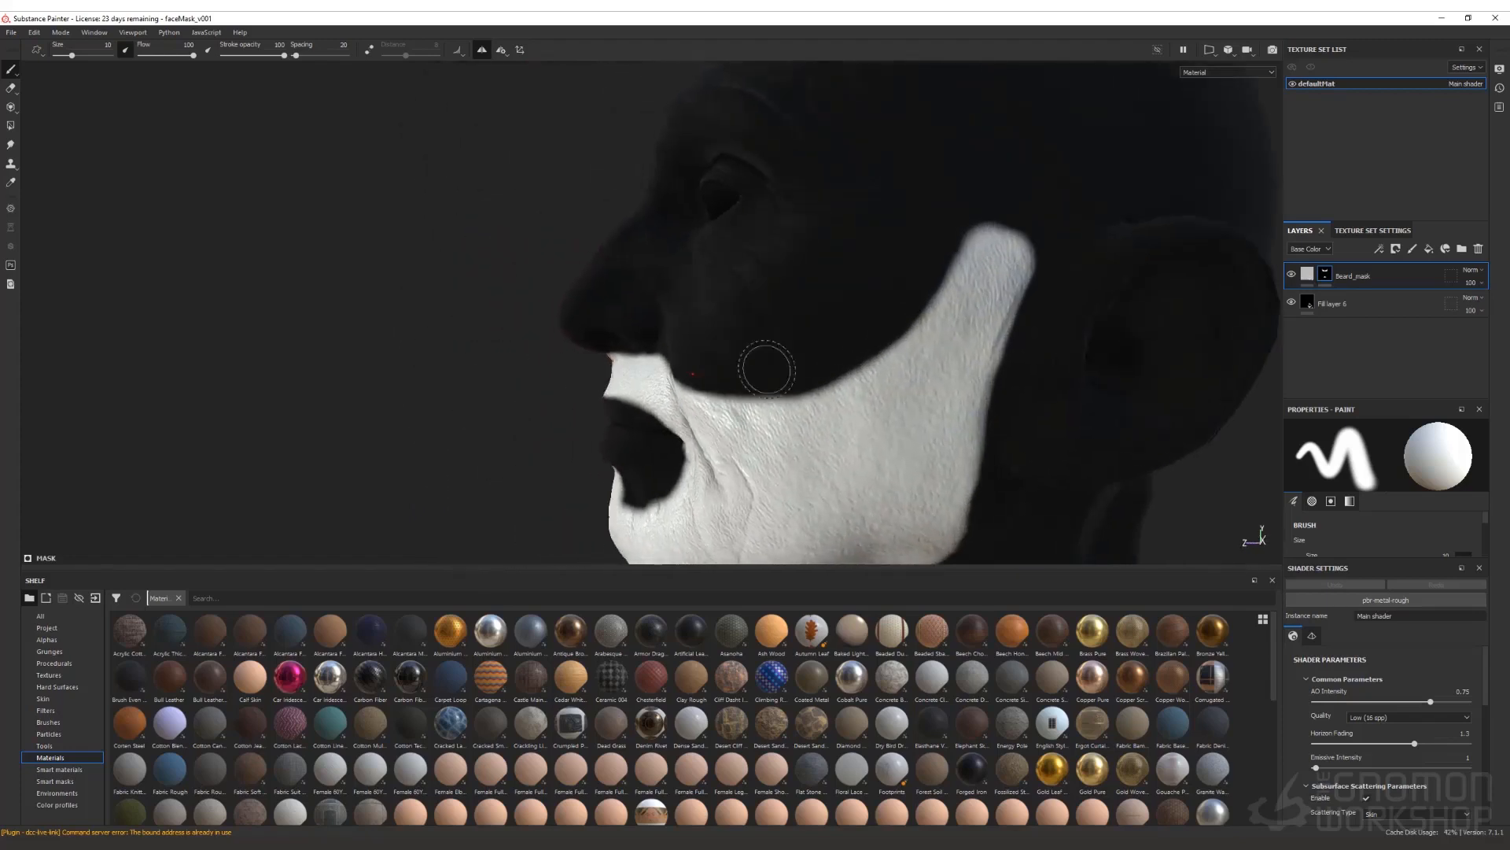
{"action": "scroll", "coordinate": [936, 354], "scroll_direction": "down", "scroll_amount": 5}
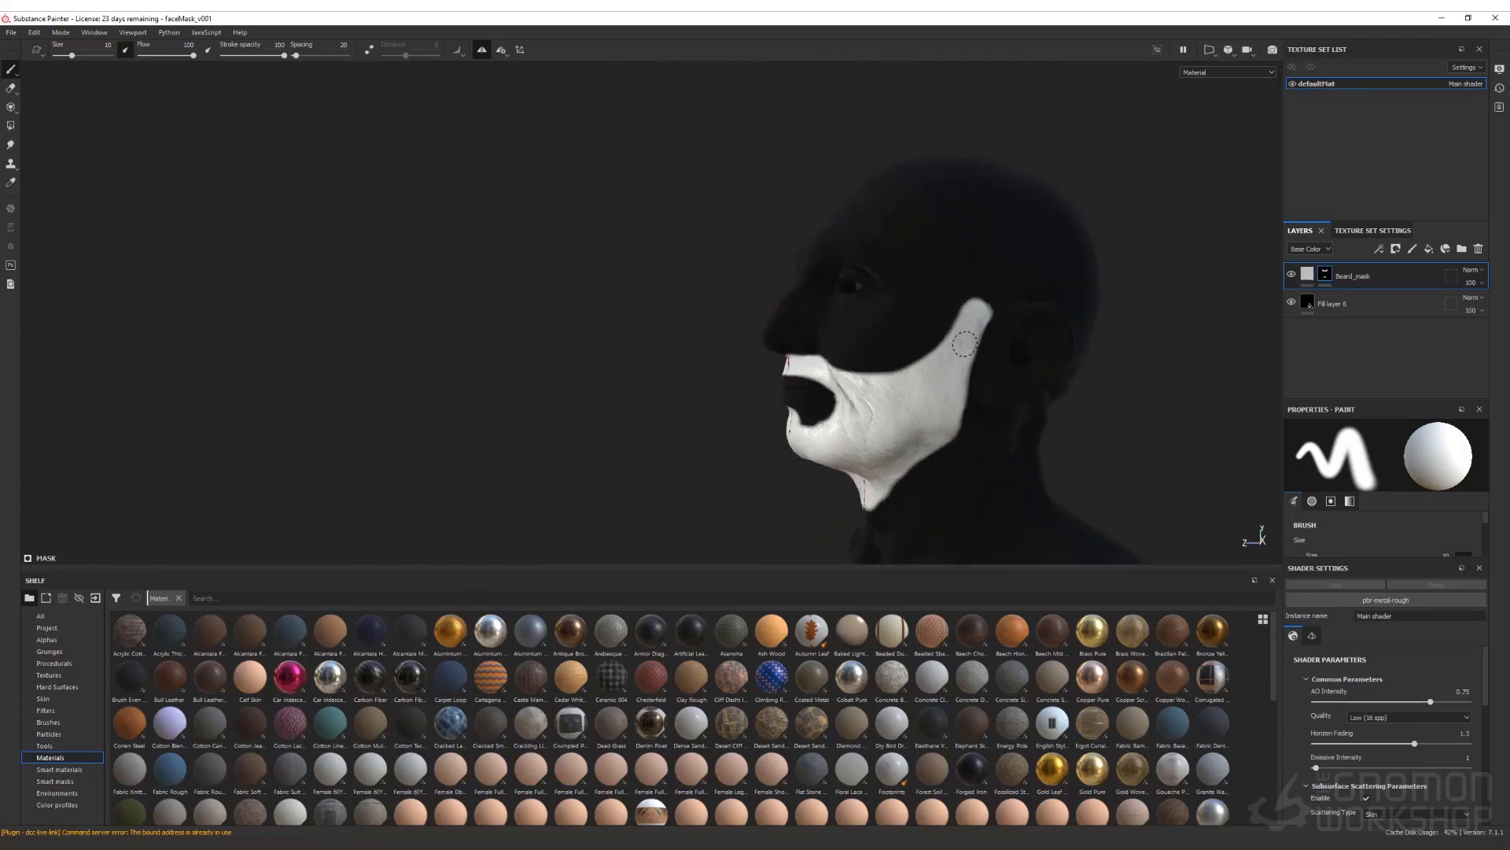
{"action": "mouse_move", "coordinate": [825, 408]}
{"action": "left_mouse_down", "text": "alt"}
{"action": "mouse_move", "coordinate": [994, 401]}
{"action": "mouse_move", "coordinate": [998, 415]}
{"action": "mouse_move", "coordinate": [839, 289]}
{"action": "mouse_move", "coordinate": [807, 311]}
{"action": "mouse_move", "coordinate": [823, 293]}
{"action": "left_mouse_up", "text": "alt"}
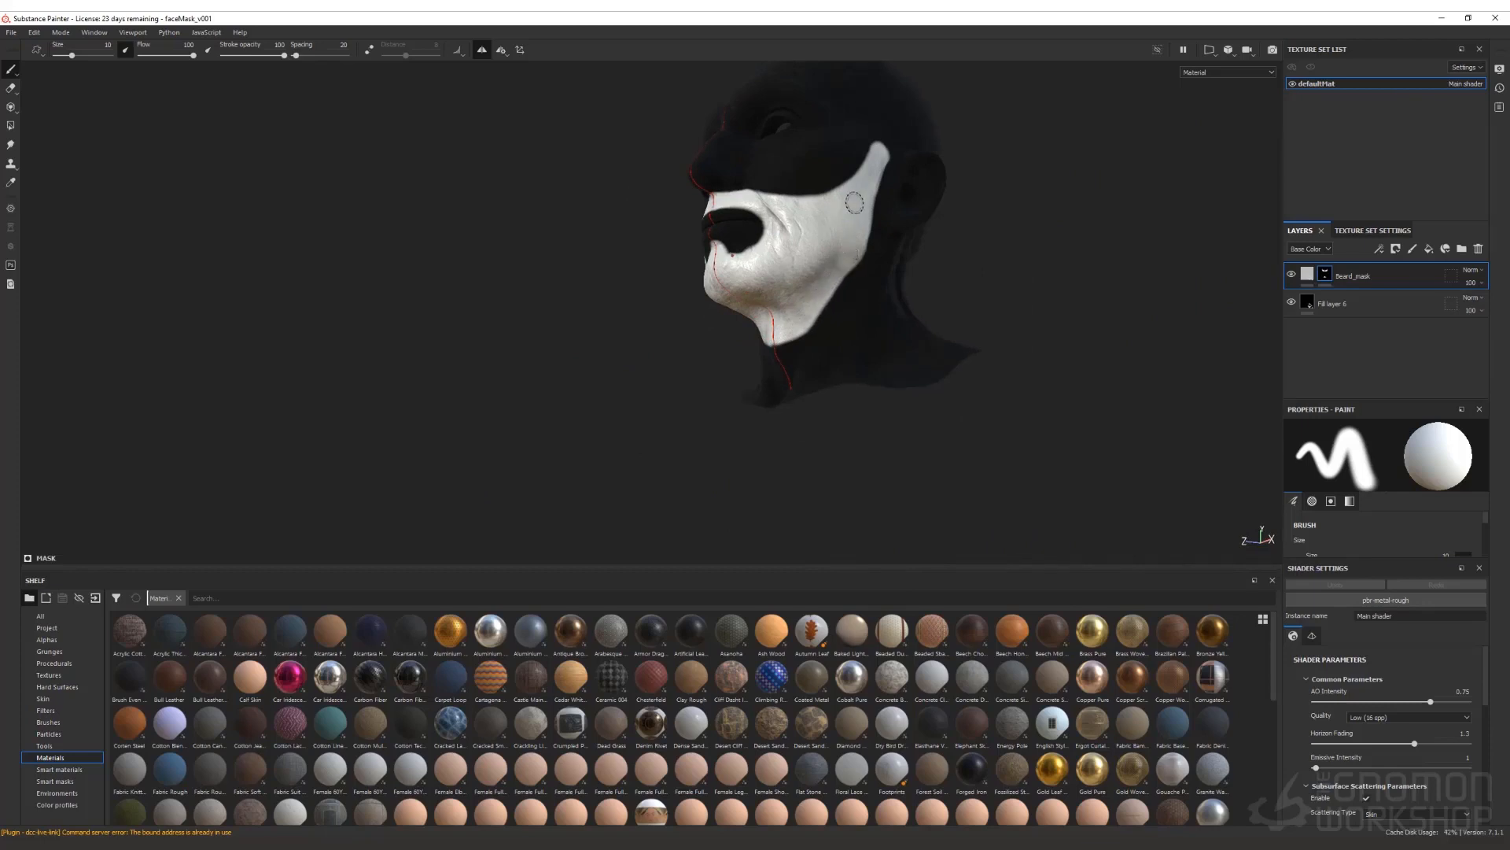
{"action": "left_click_drag", "start_coordinate": [781, 255], "coordinate": [654, 307], "text": "alt"}
{"action": "left_click_drag", "start_coordinate": [997, 263], "coordinate": [1102, 340], "text": "alt"}
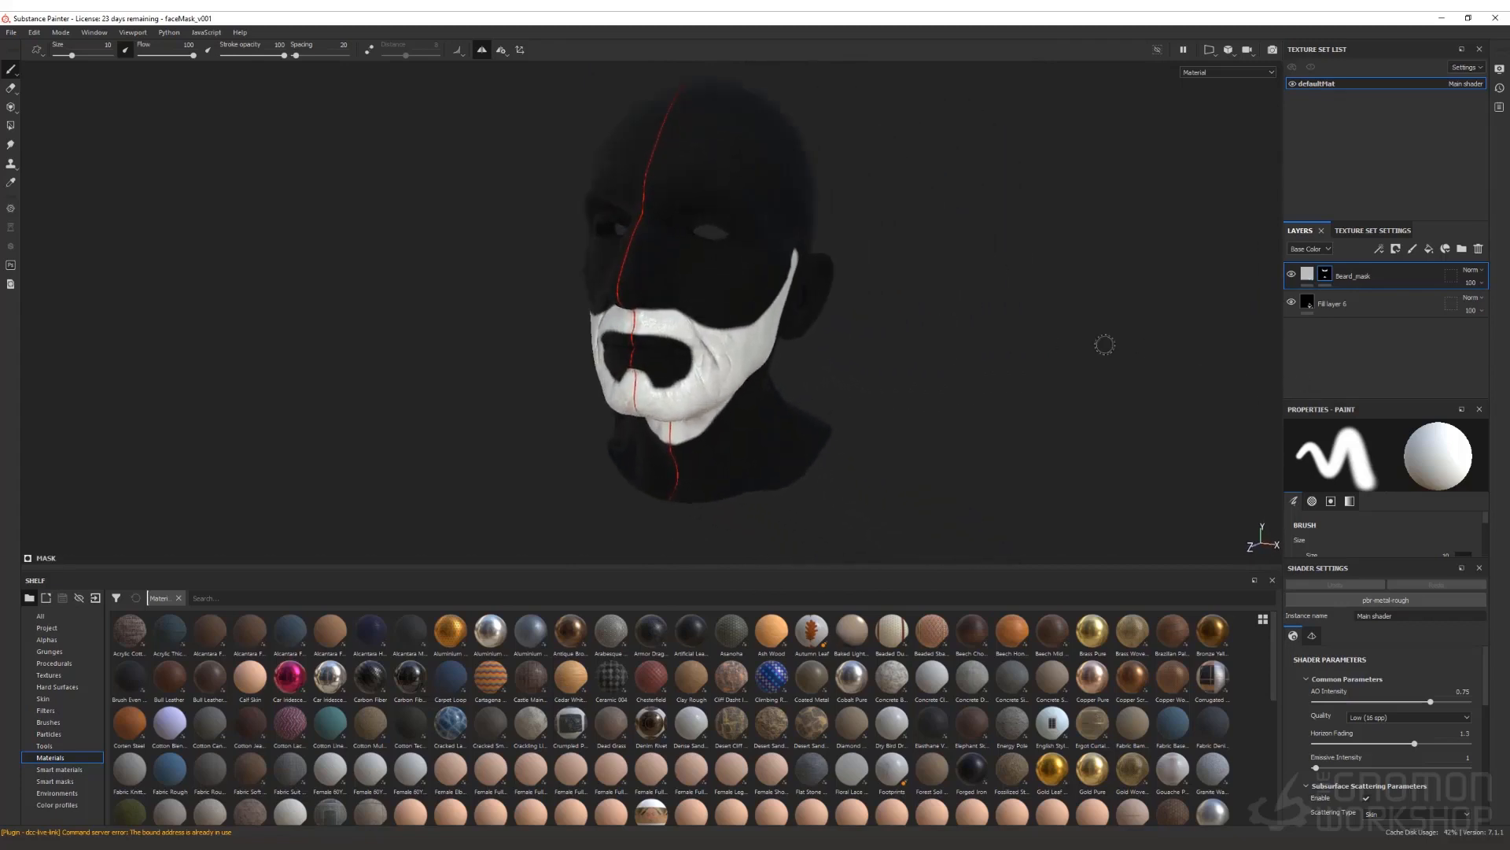
Step: Enable the roughness channel on both Fill layer 6 and the Beard_mask fill layer
{"action": "left_click", "coordinate": [1308, 274]}
{"action": "scroll", "coordinate": [1331, 485], "scroll_direction": "down", "scroll_amount": 3}
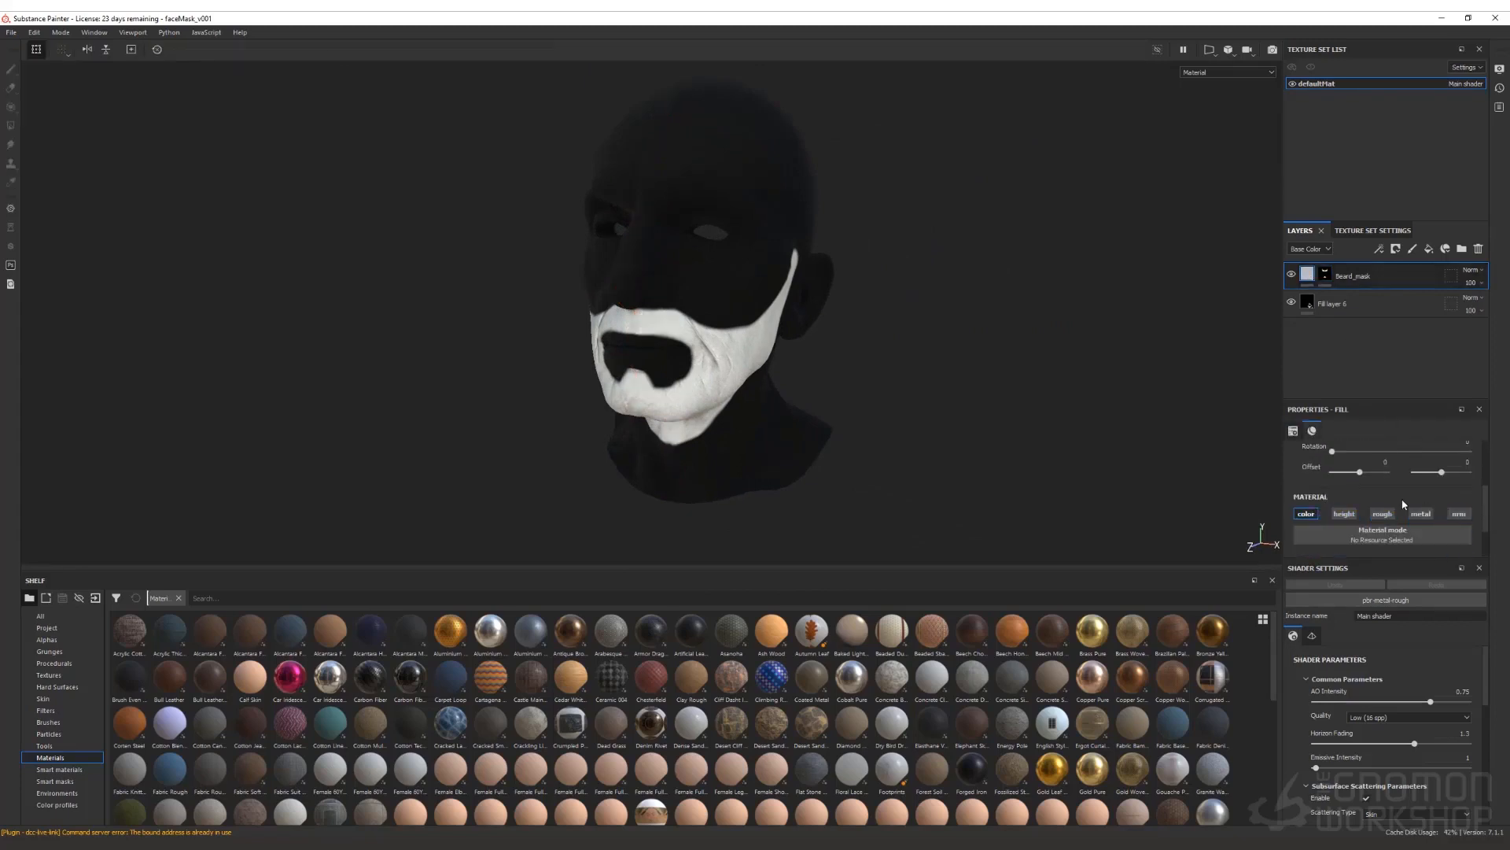
{"action": "left_click", "coordinate": [1328, 309]}
{"action": "left_click", "coordinate": [1383, 514]}
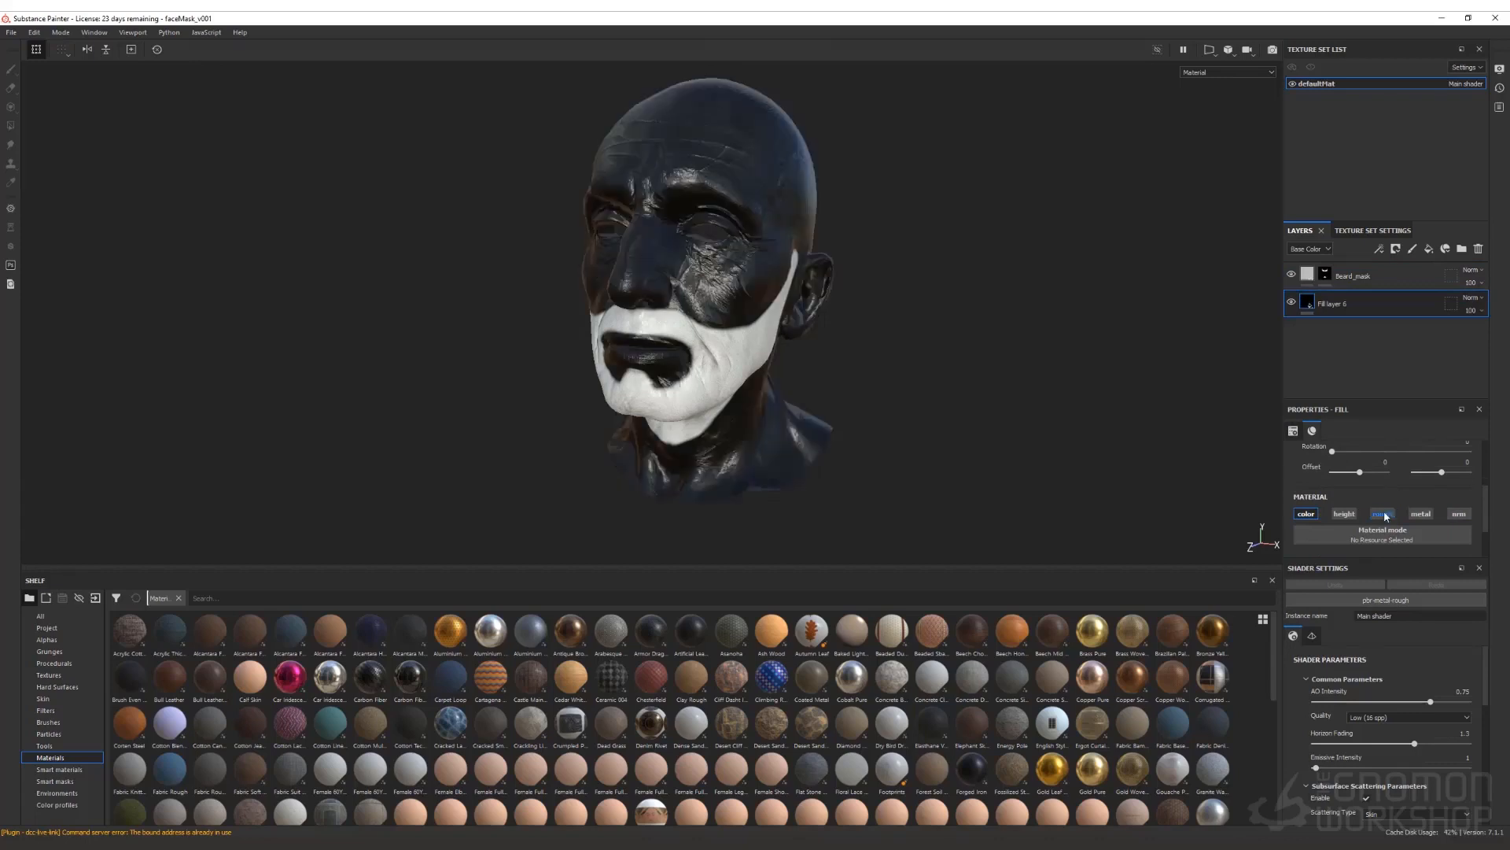
{"action": "left_click", "coordinate": [1377, 516]}
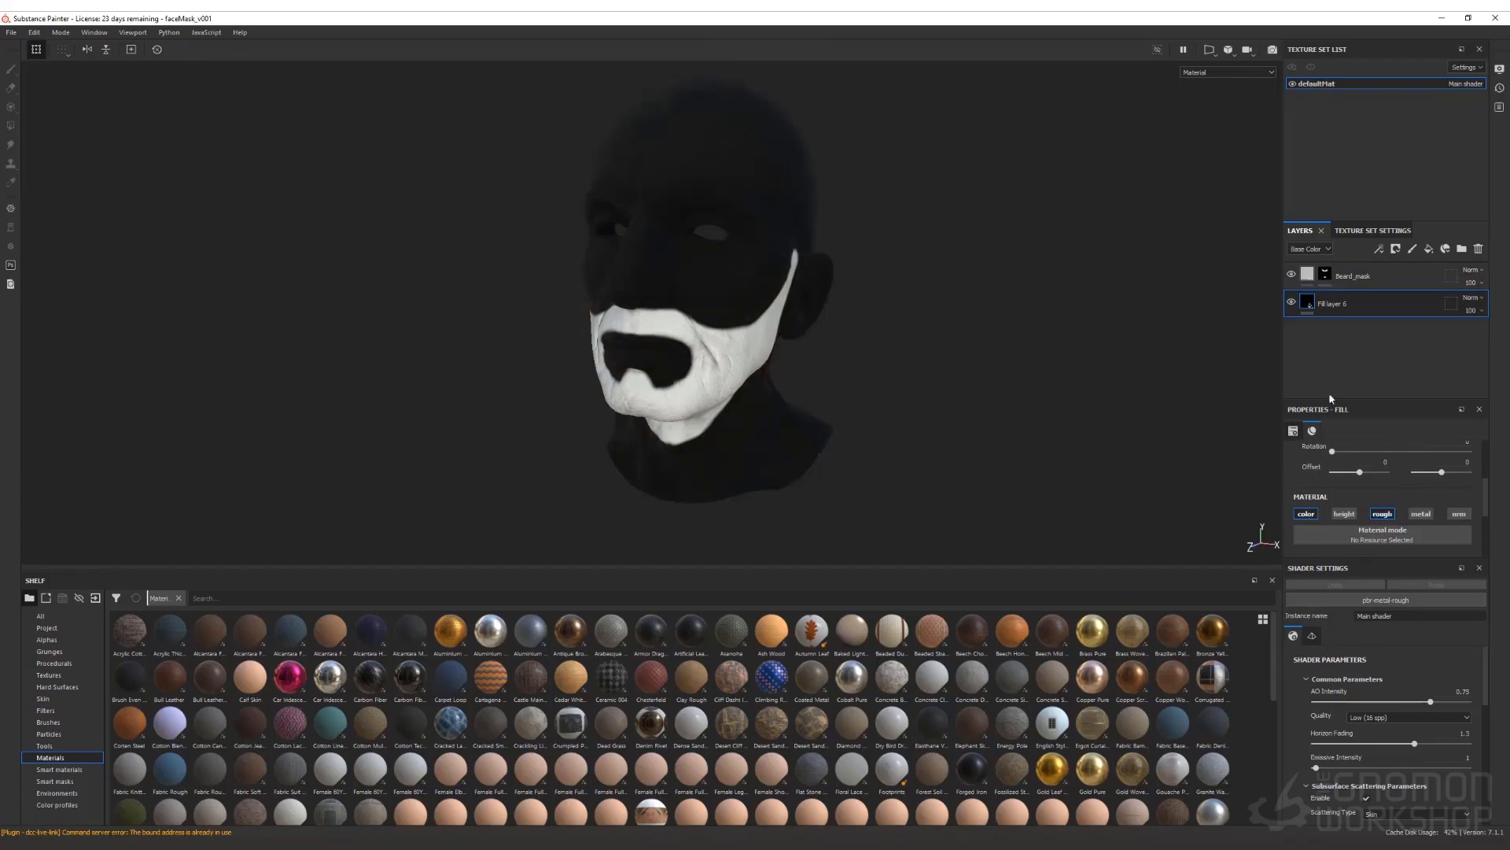
{"action": "left_click", "coordinate": [1331, 277]}
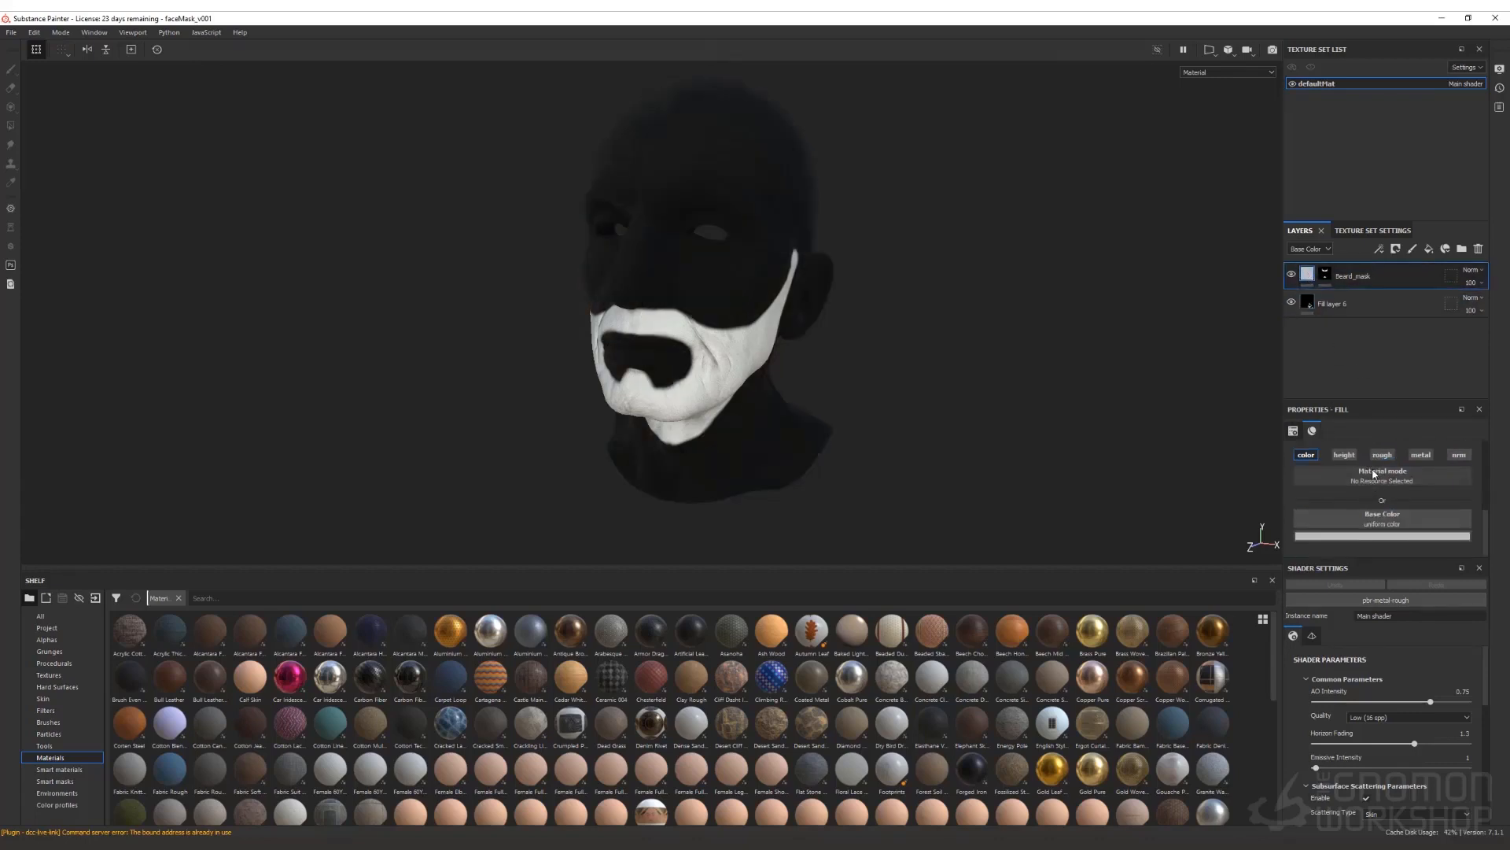
{"action": "left_click", "coordinate": [1383, 455]}
{"action": "scroll", "coordinate": [1382, 507], "scroll_direction": "down", "scroll_amount": 1}
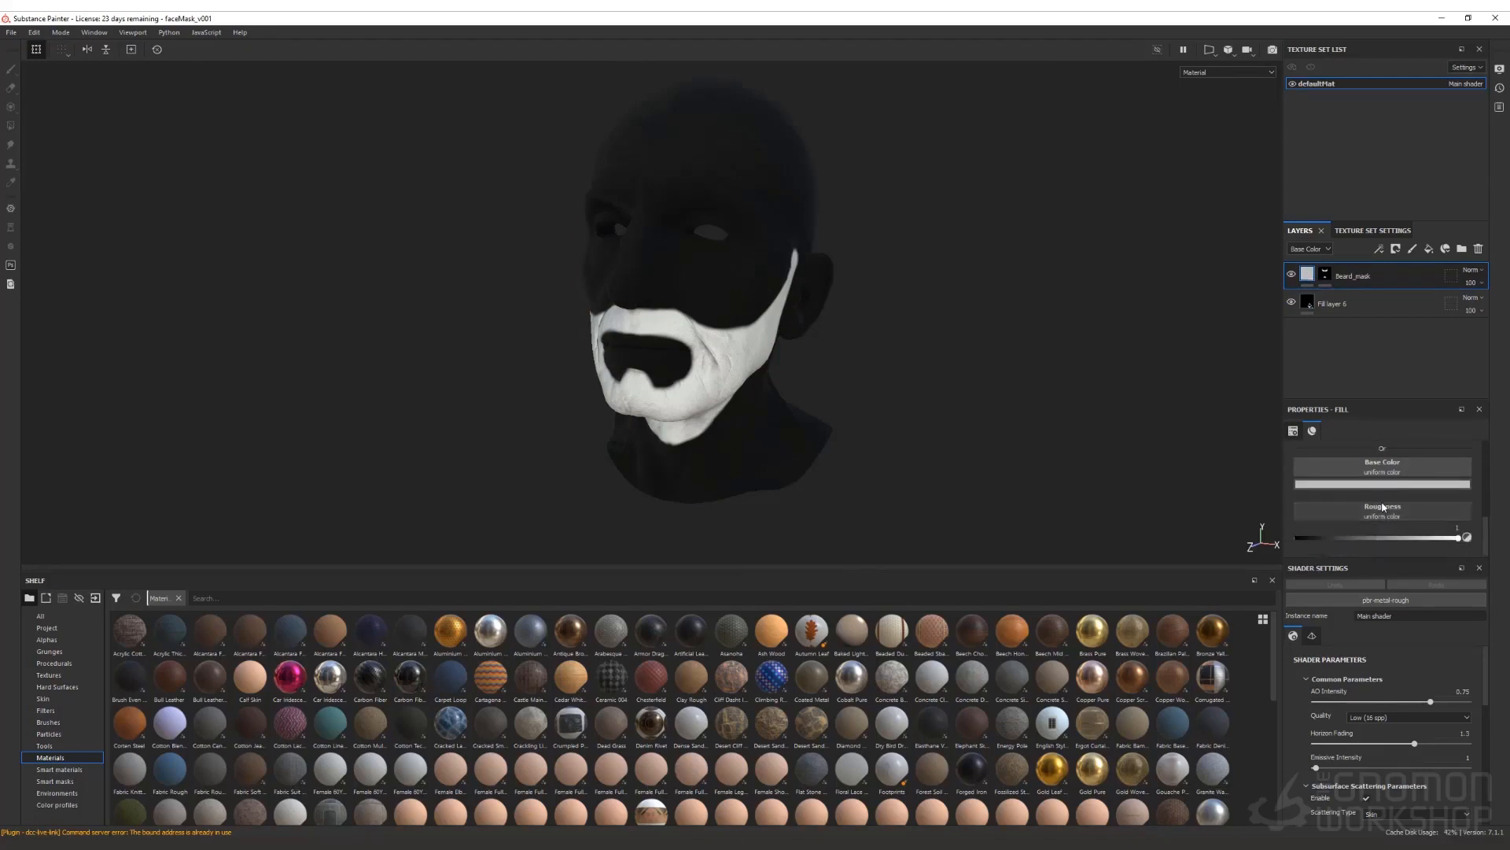
{"action": "left_click_drag", "start_coordinate": [866, 310], "coordinate": [914, 351], "text": "alt"}
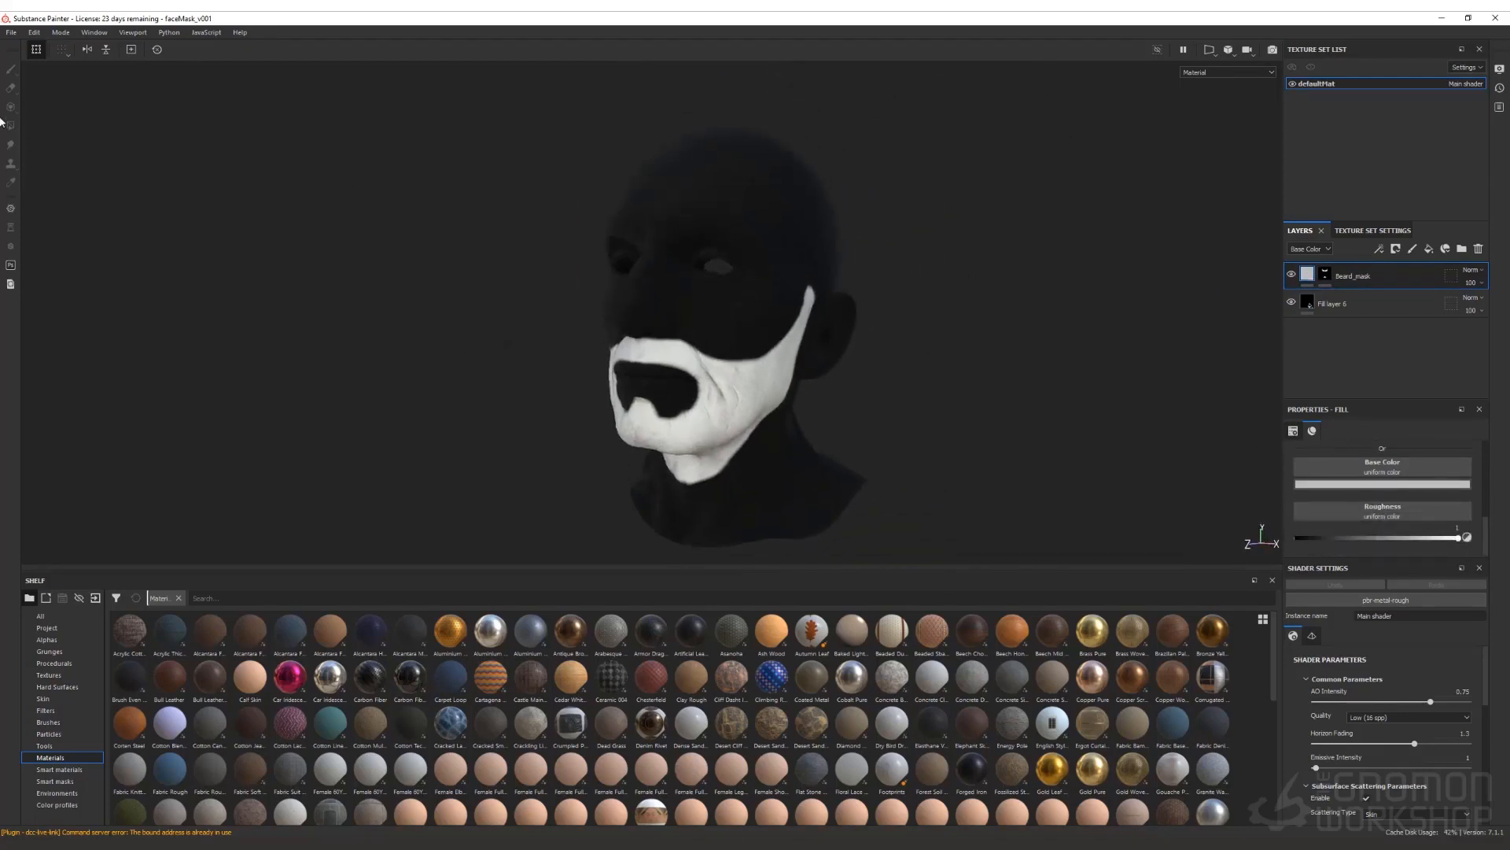
Step: Open the texture export settings and choose the Vray Next DIFF output template
{"action": "left_click", "coordinate": [11, 33]}
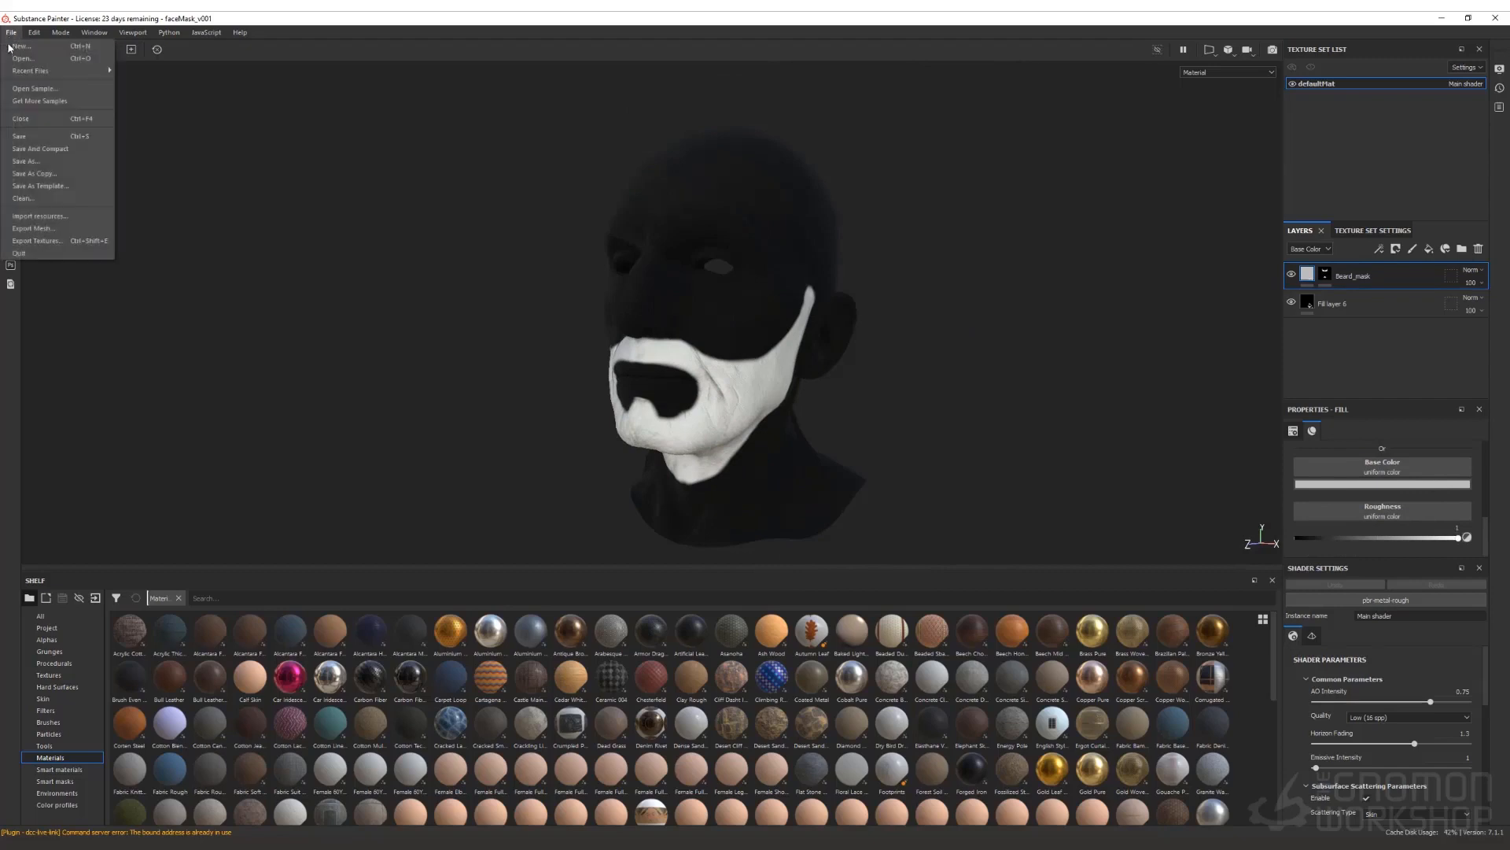
{"action": "left_click", "coordinate": [40, 240]}
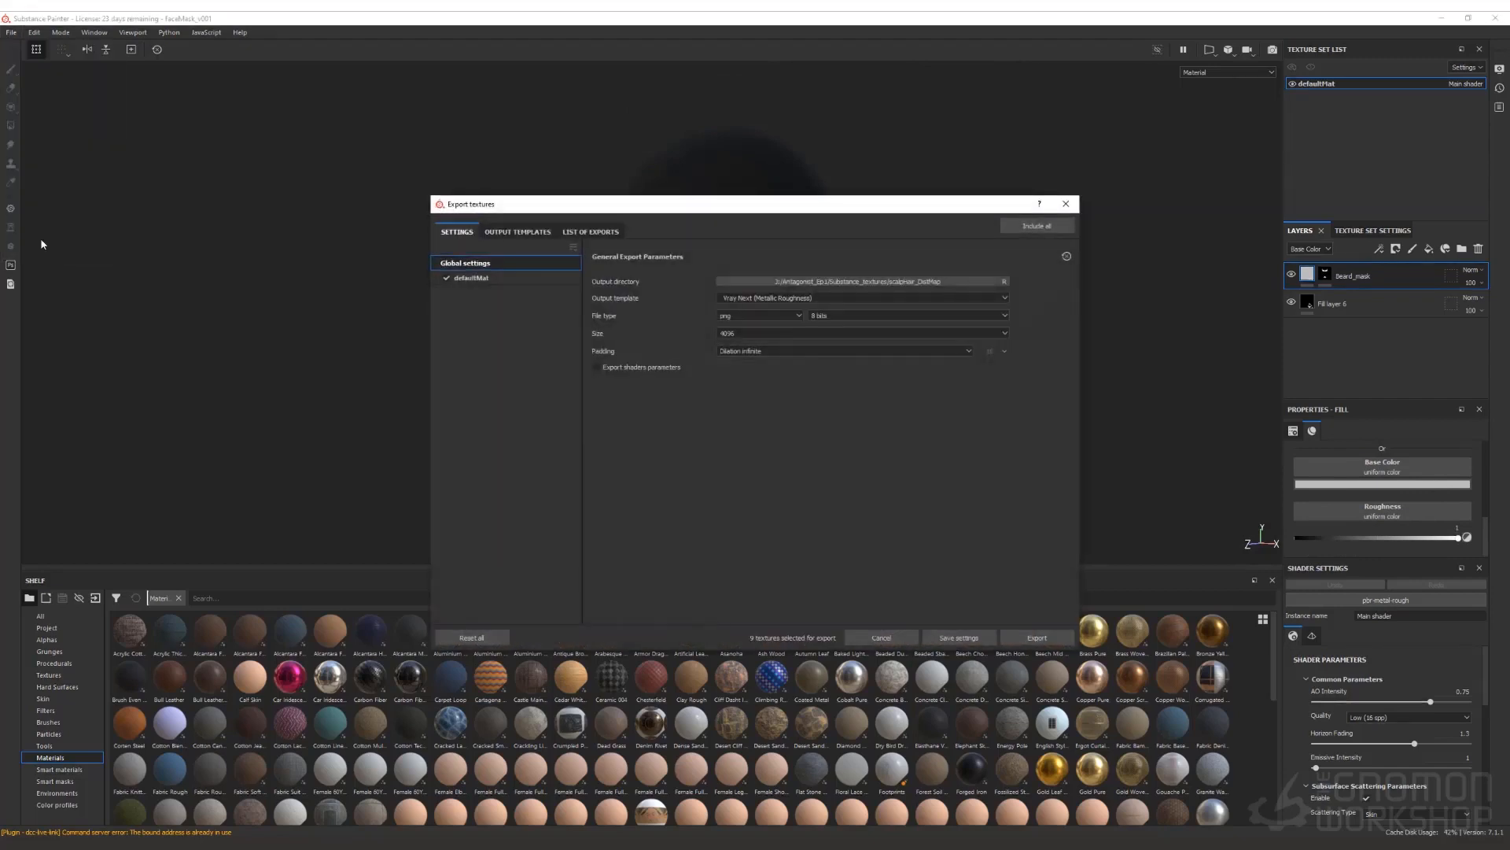
{"action": "left_click", "coordinate": [858, 298]}
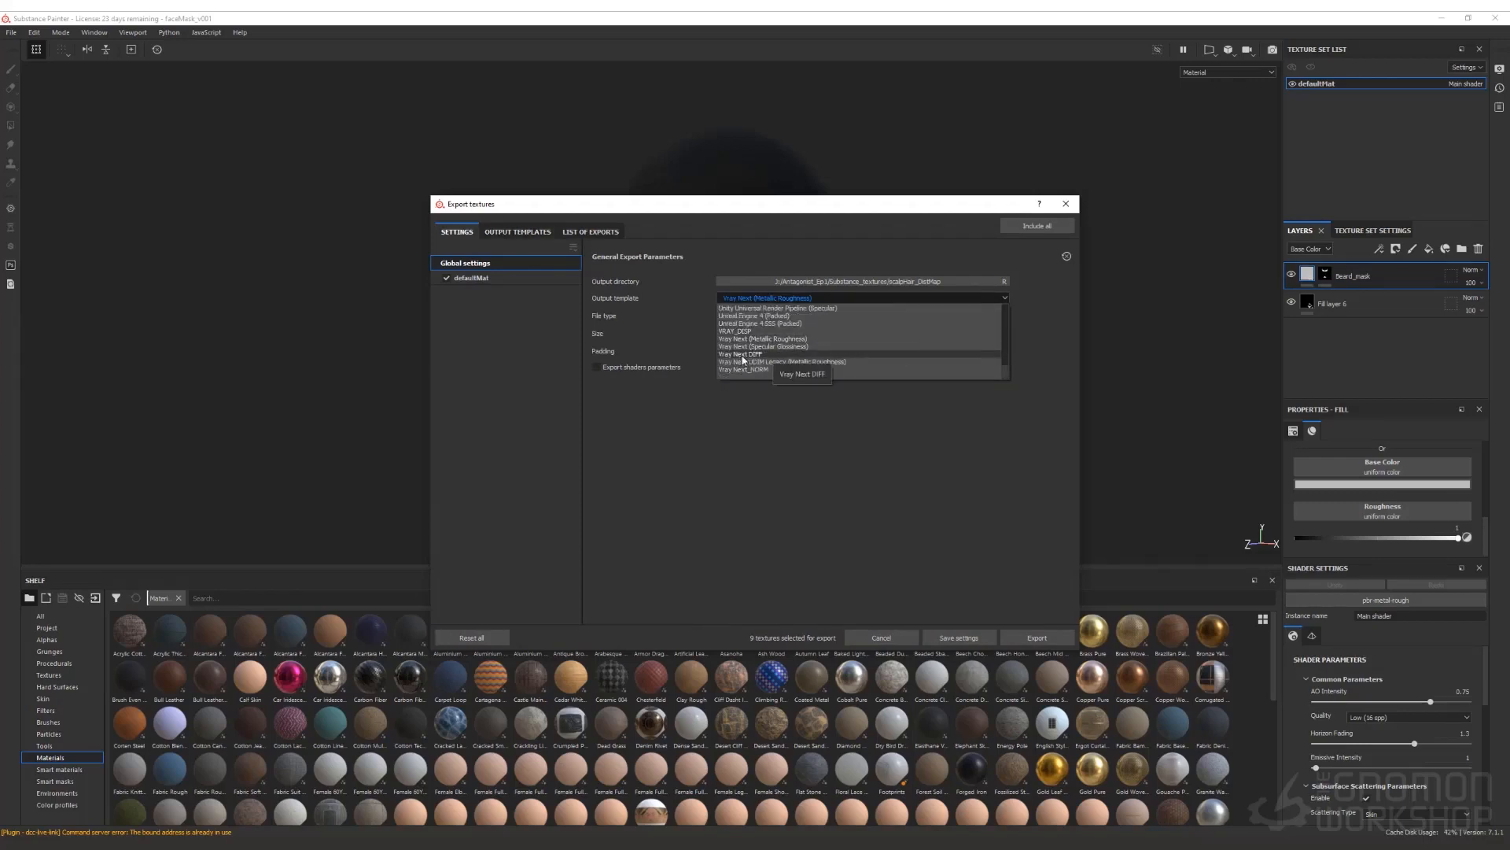
{"action": "left_click", "coordinate": [768, 354]}
Step: Duplicate the Vray Next (Specular Glossiness) output template and rename the copy MaskEXP
{"action": "left_click", "coordinate": [504, 232]}
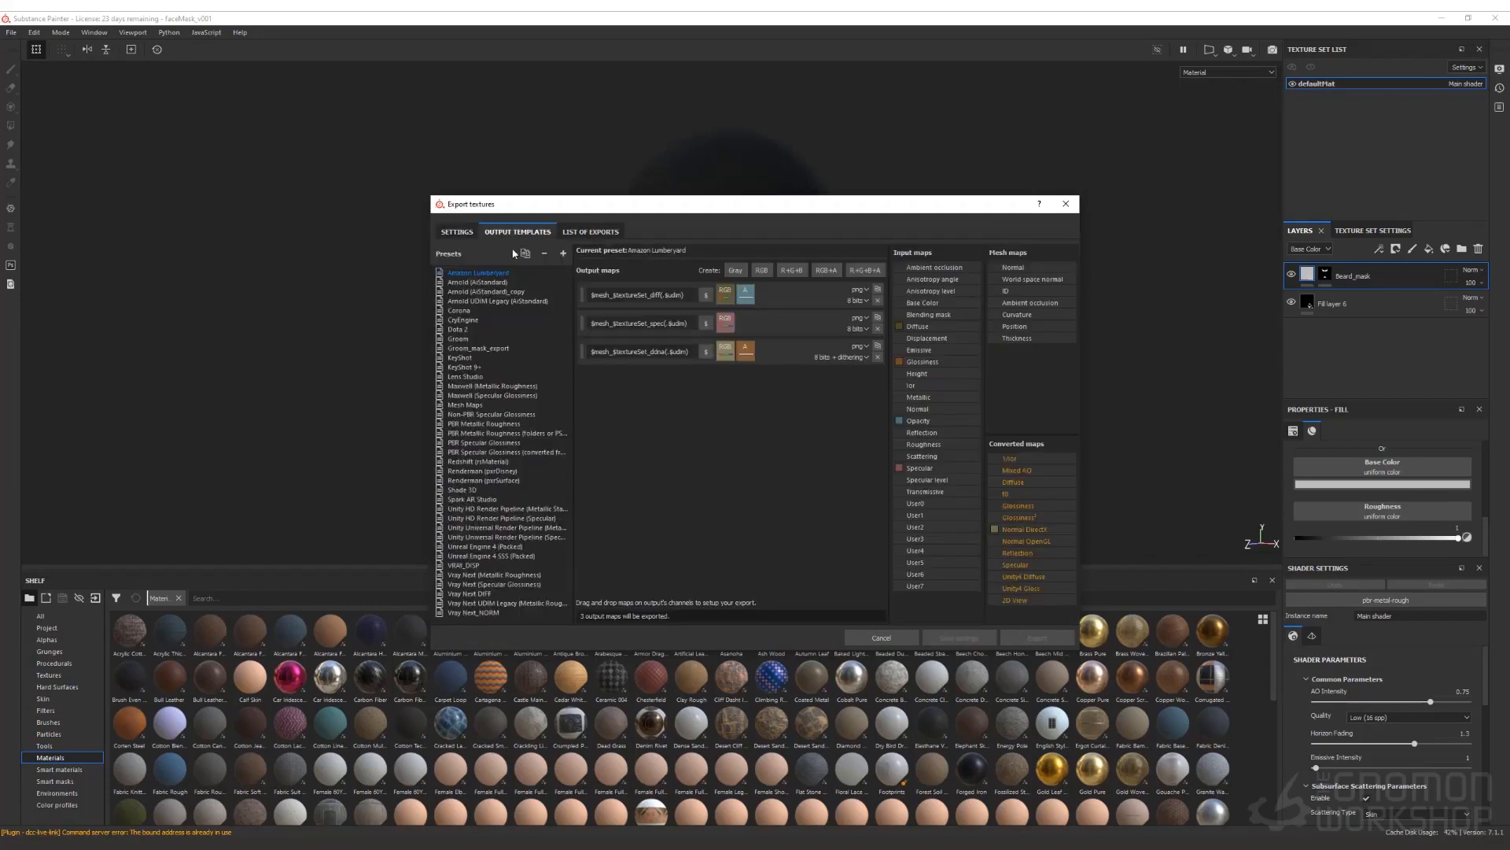
{"action": "left_click", "coordinate": [480, 594]}
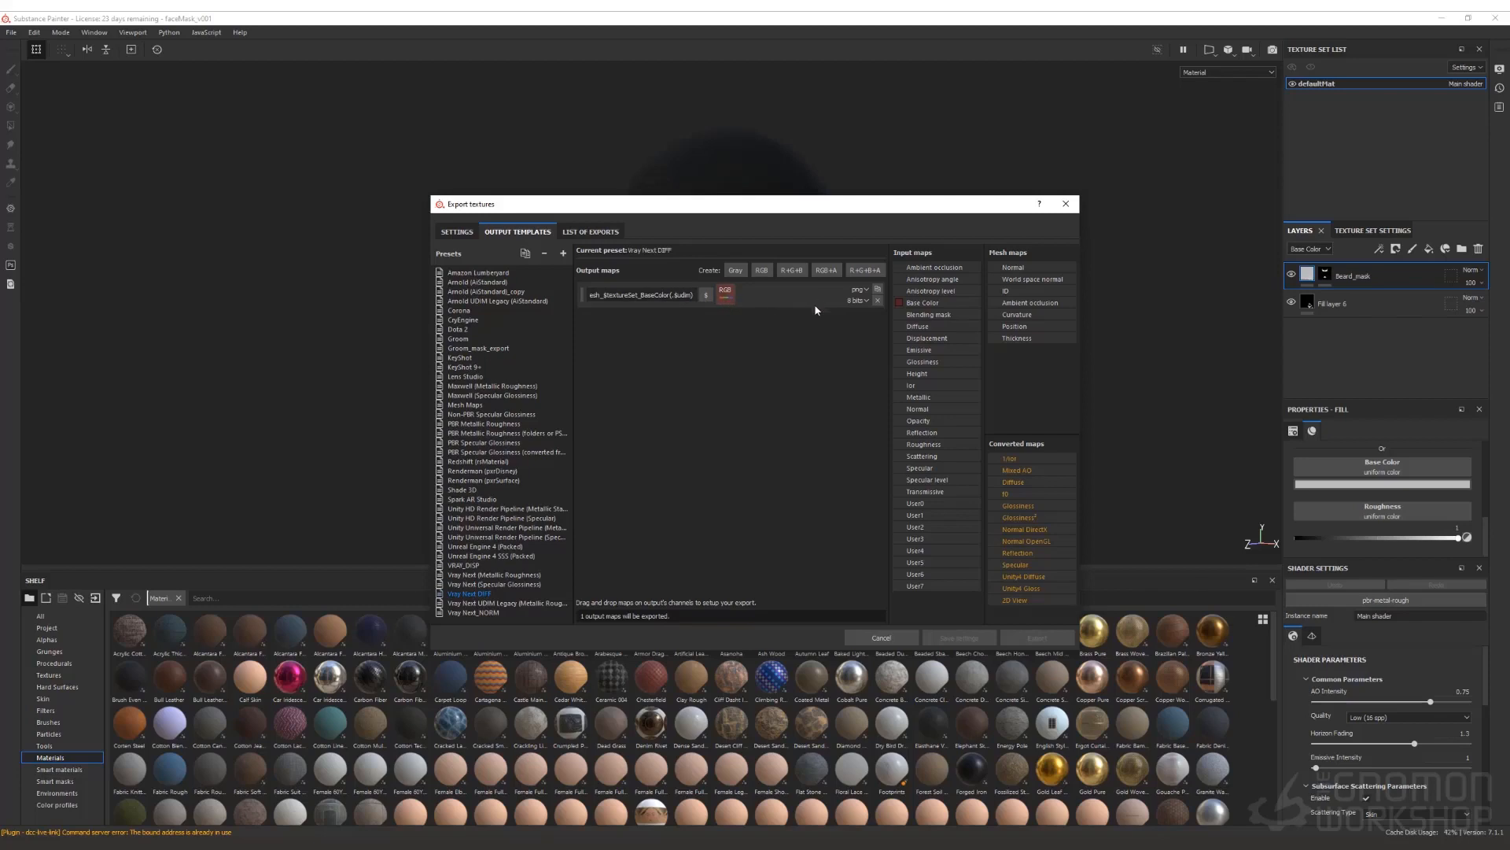
{"action": "left_click", "coordinate": [494, 585]}
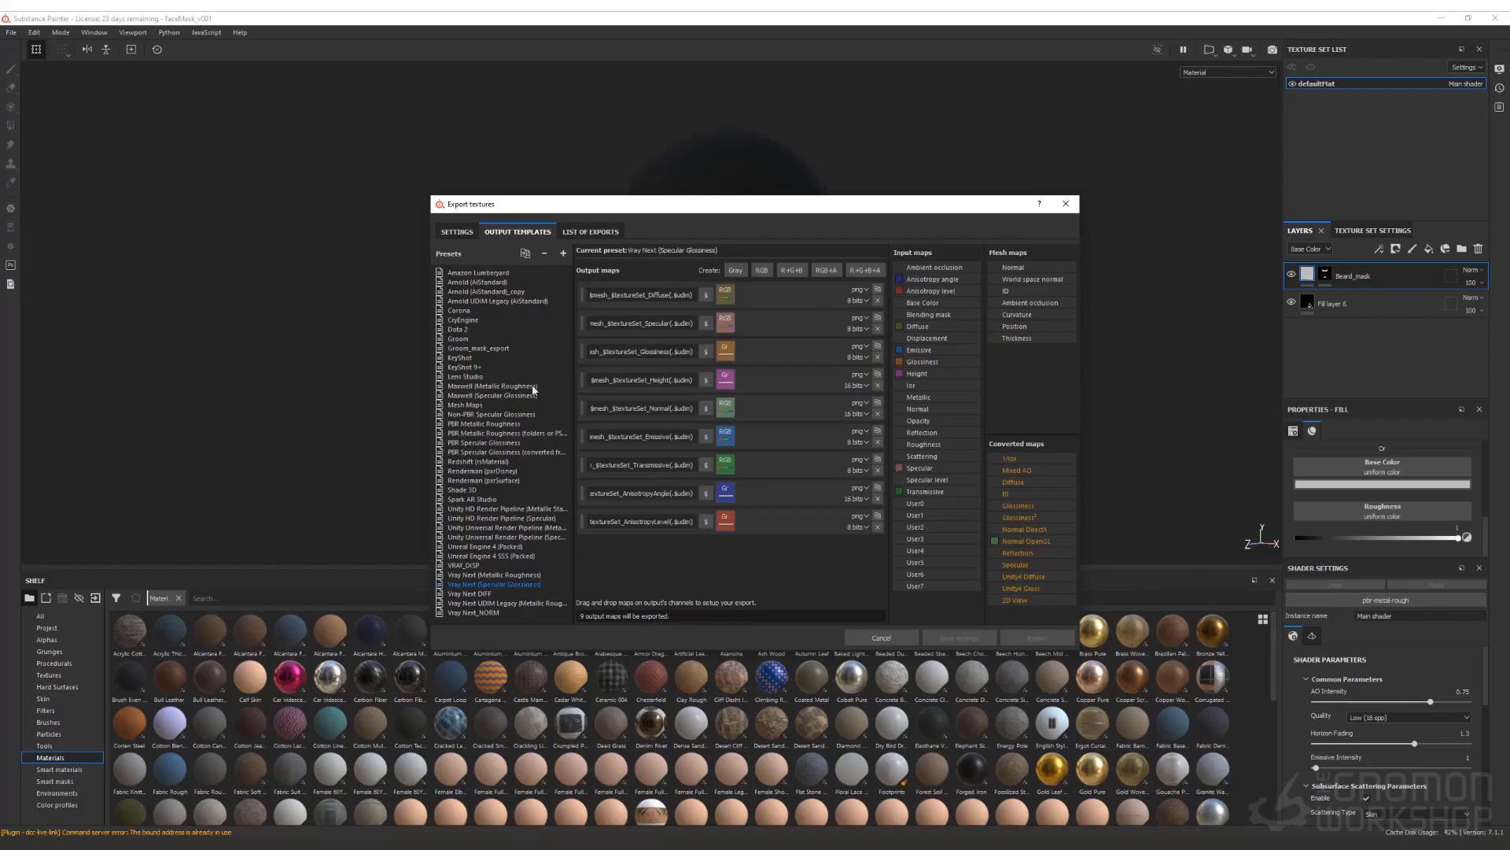
{"action": "left_click", "coordinate": [526, 253]}
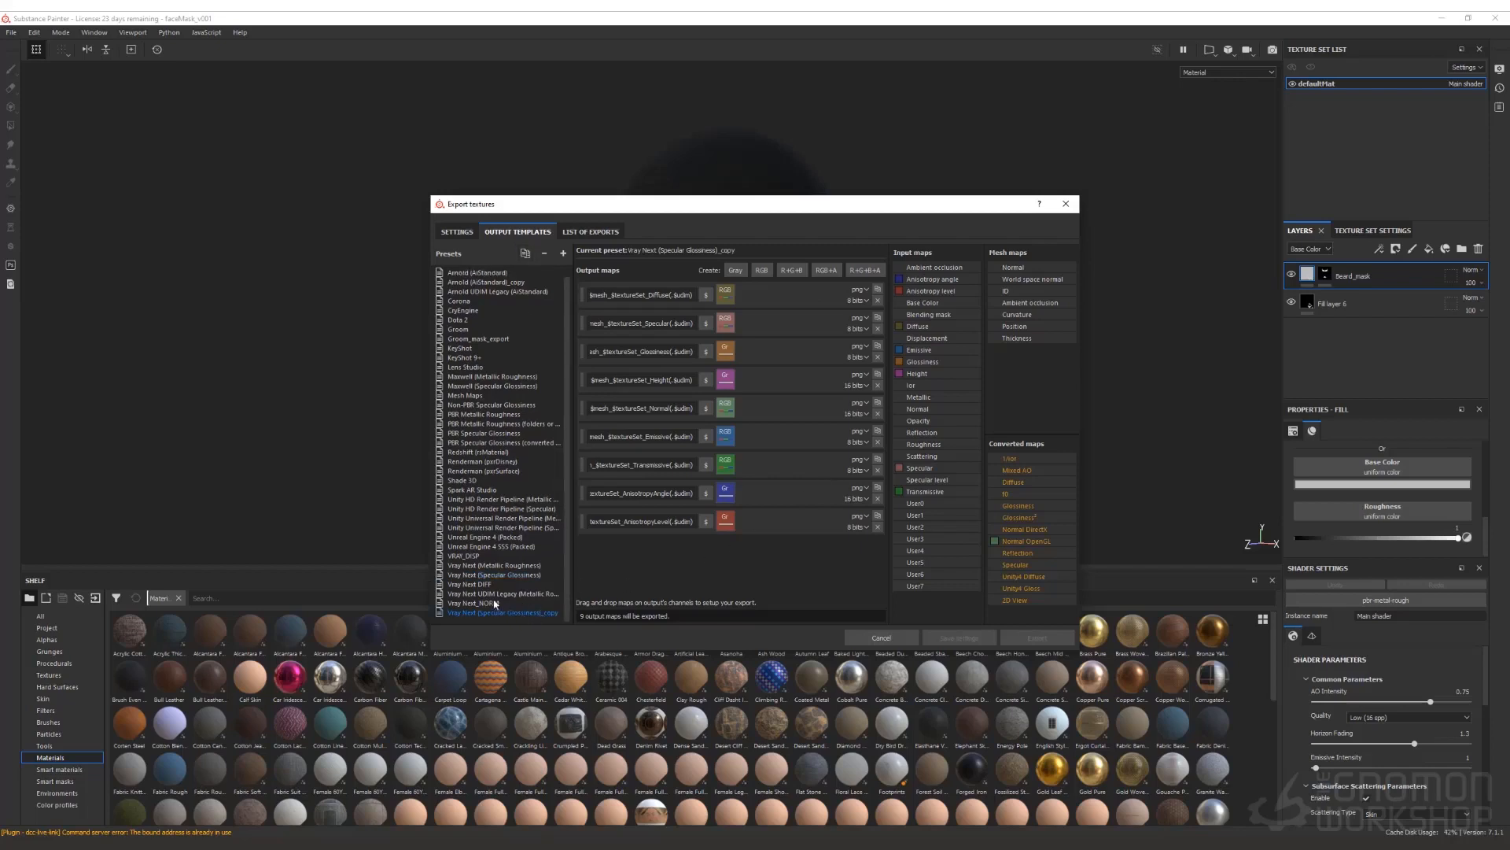
{"action": "double_click", "coordinate": [519, 614]}
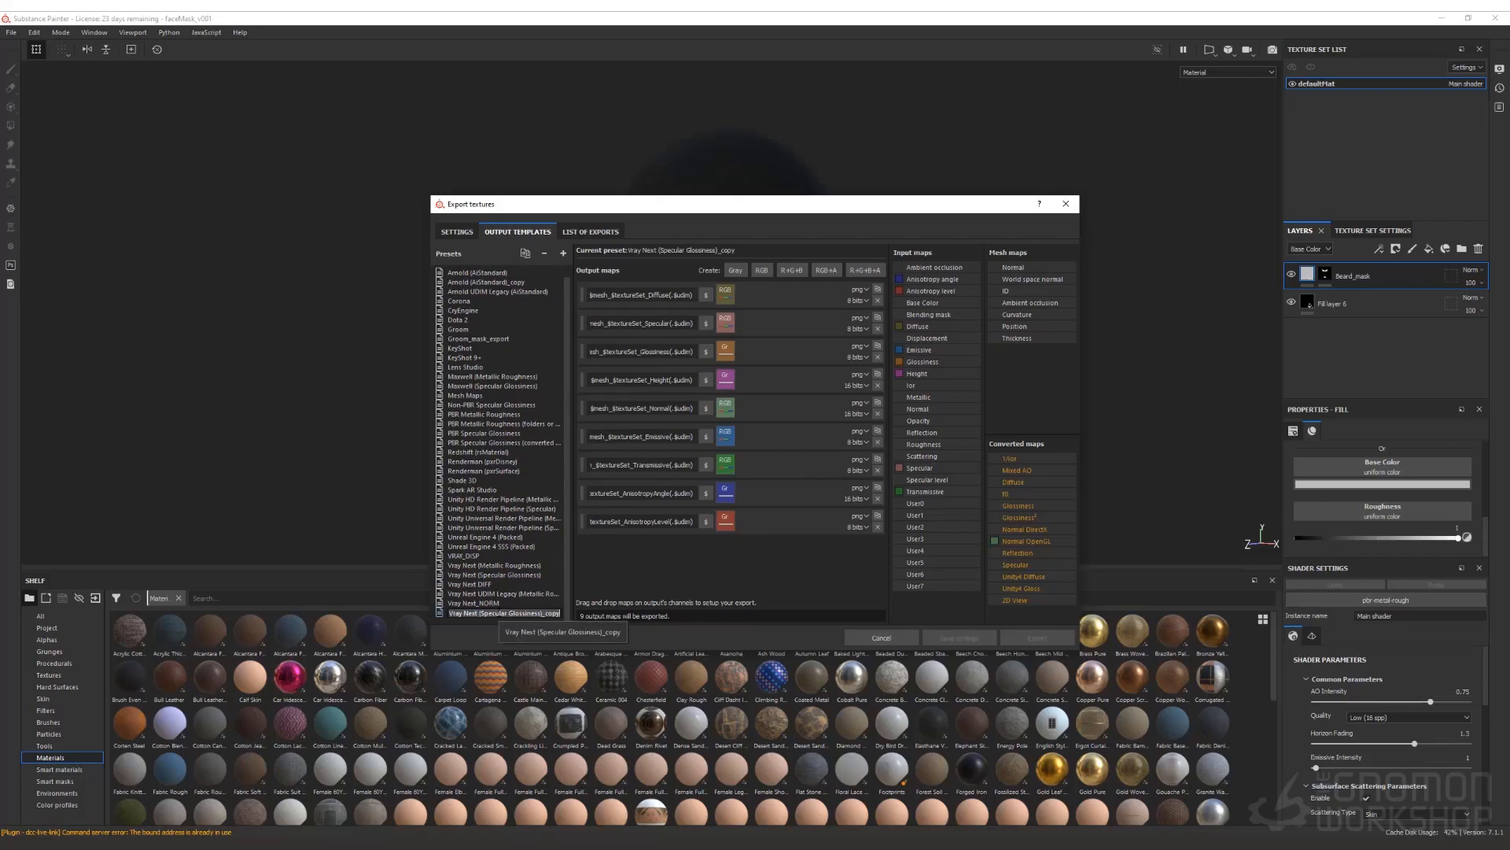
{"action": "type", "text": "MaskEXP"}
{"action": "key", "text": "Return"}
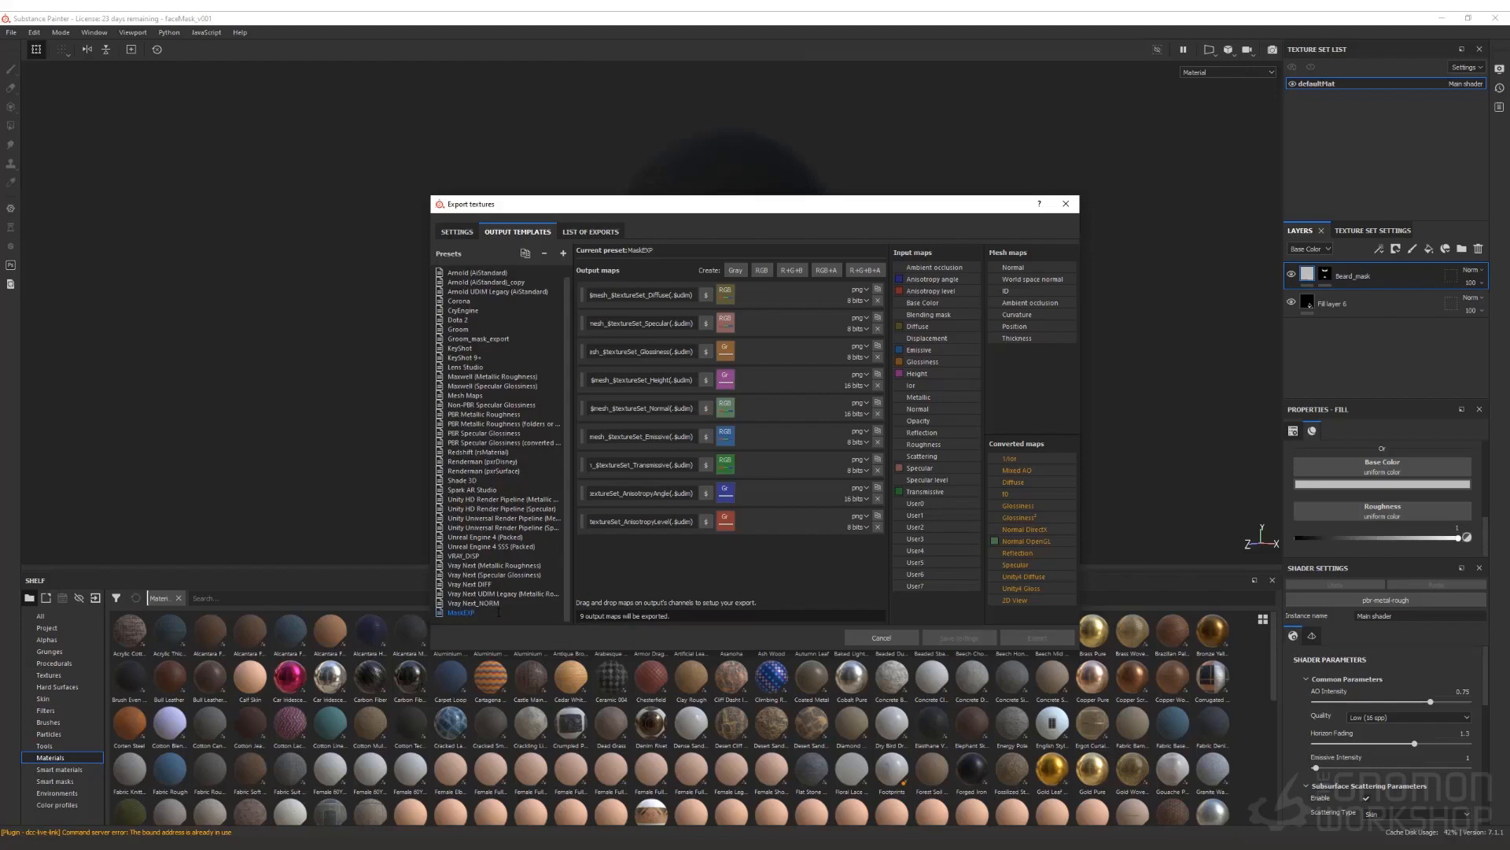
Step: Remove every output map from the MaskEXP template except the Diffuse map
{"action": "left_click", "coordinate": [877, 329]}
{"action": "left_click", "coordinate": [877, 329]}
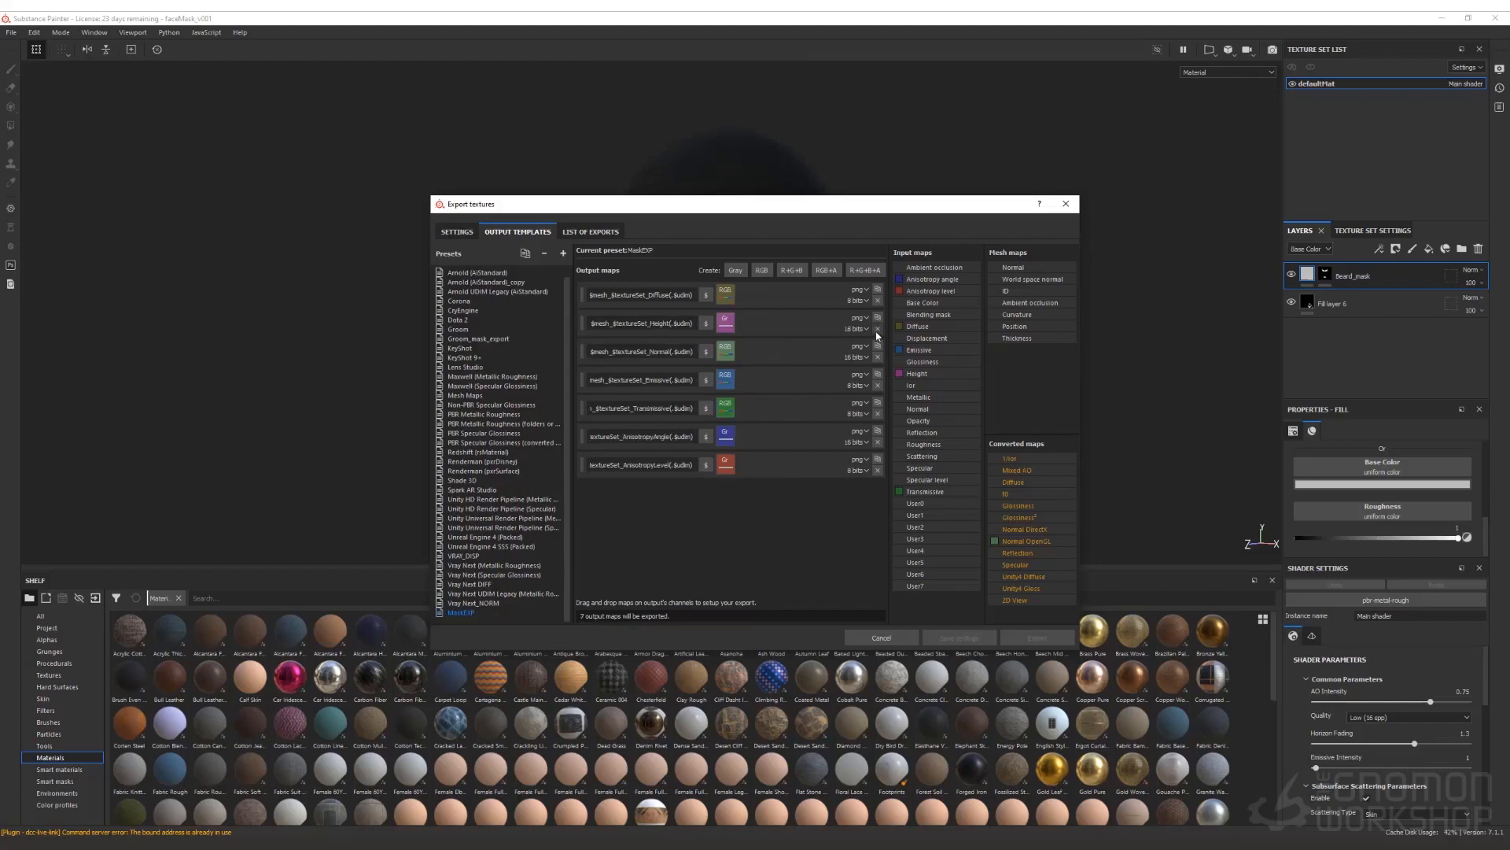
{"action": "left_click", "coordinate": [877, 329]}
{"action": "left_click", "coordinate": [878, 329]}
{"action": "left_click", "coordinate": [877, 329]}
{"action": "left_click", "coordinate": [877, 329]}
{"action": "left_click", "coordinate": [878, 329]}
{"action": "left_click", "coordinate": [877, 329]}
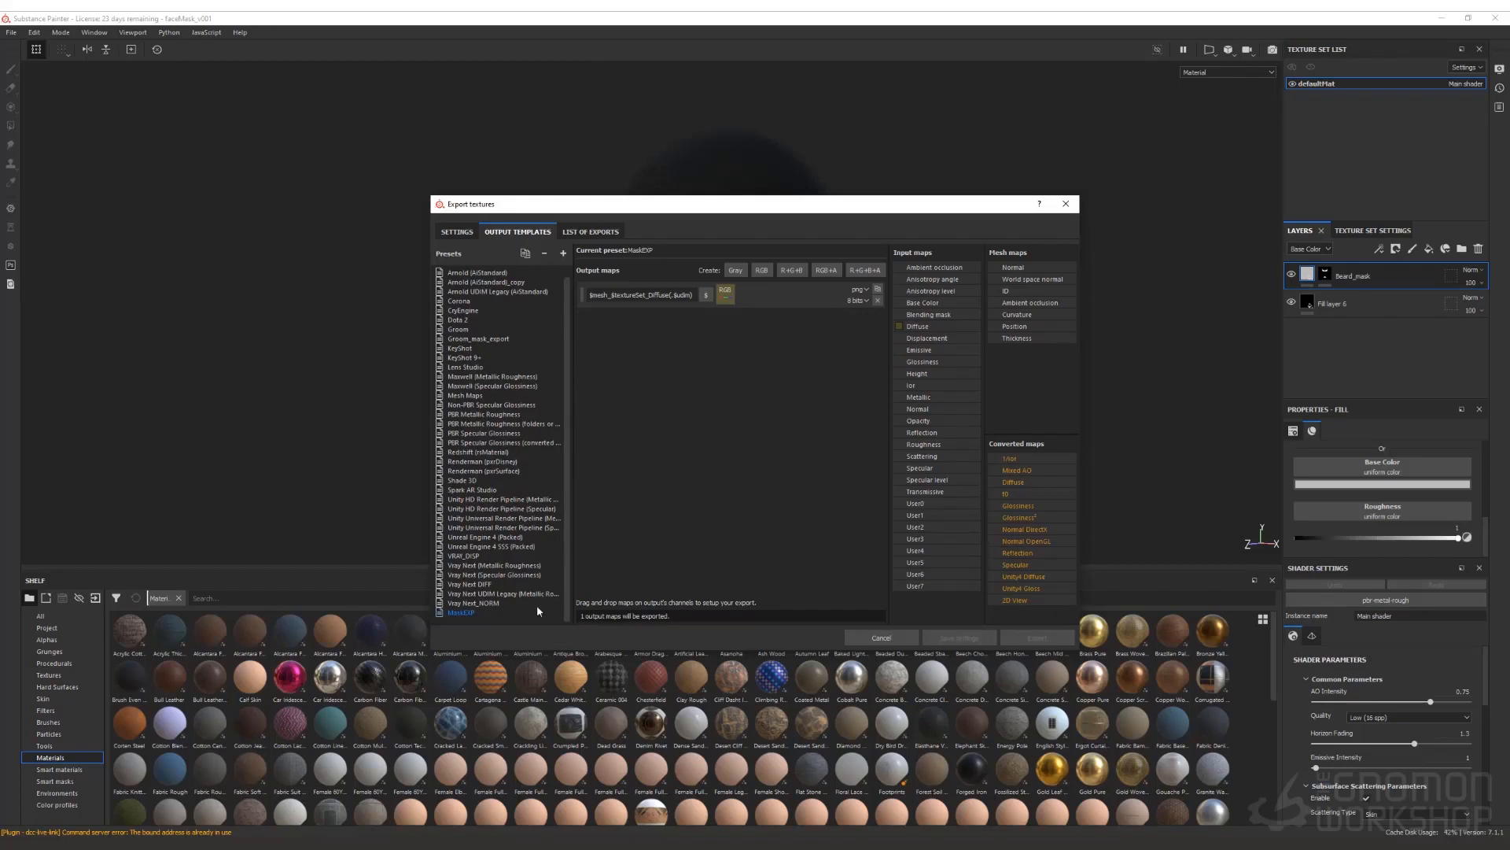
Step: Choose MaskEXP as the output template in the general export settings
{"action": "left_click", "coordinate": [470, 603]}
{"action": "left_click", "coordinate": [464, 233]}
{"action": "left_click", "coordinate": [785, 298]}
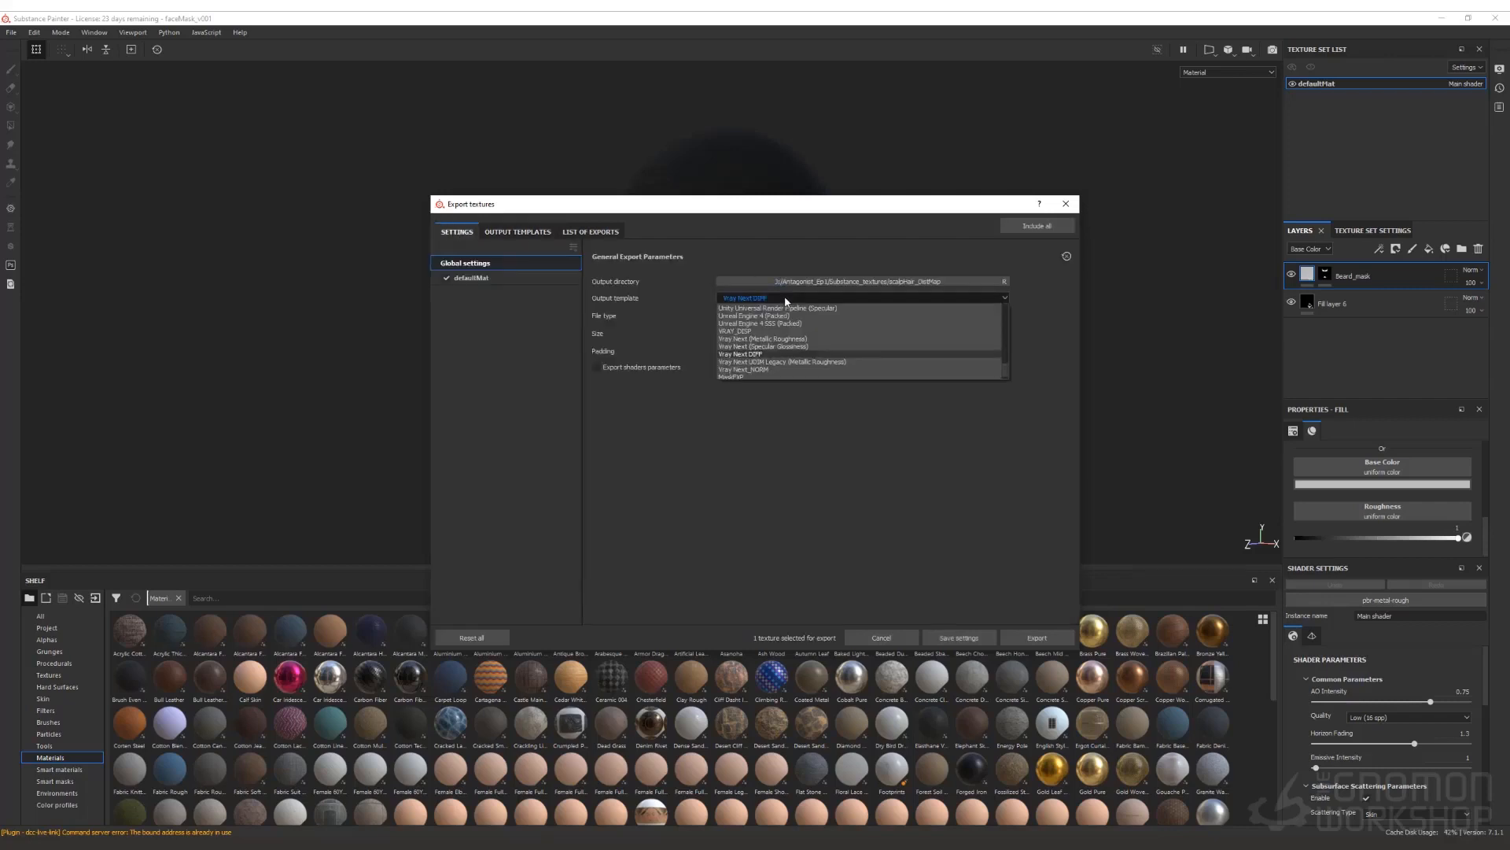
{"action": "left_click", "coordinate": [733, 376]}
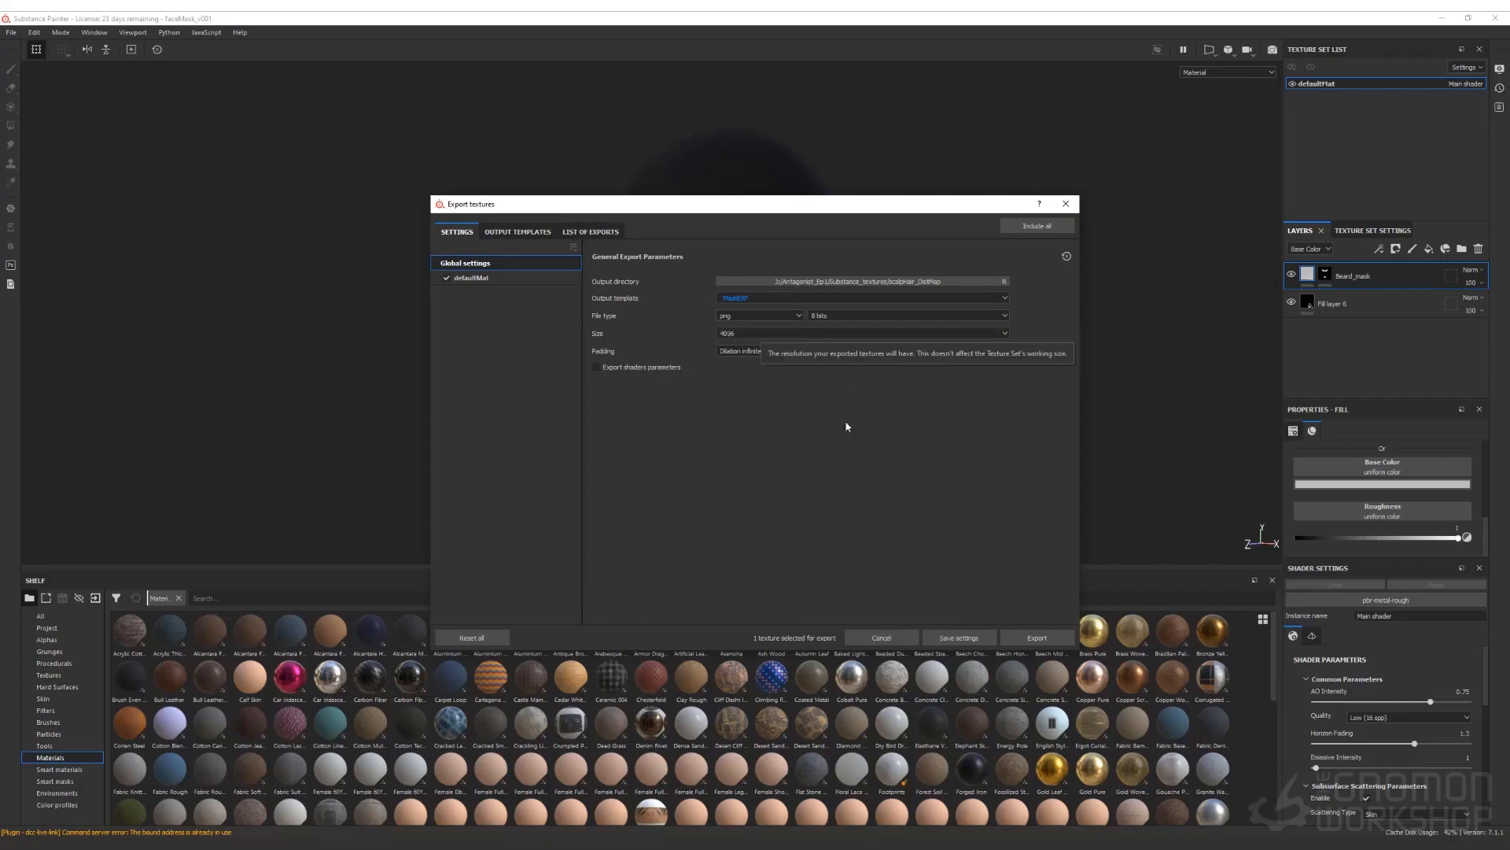
Step: Create a folder named NewFaceMask inside Substance_textures and set it as the export output directory
{"action": "left_click", "coordinate": [926, 283]}
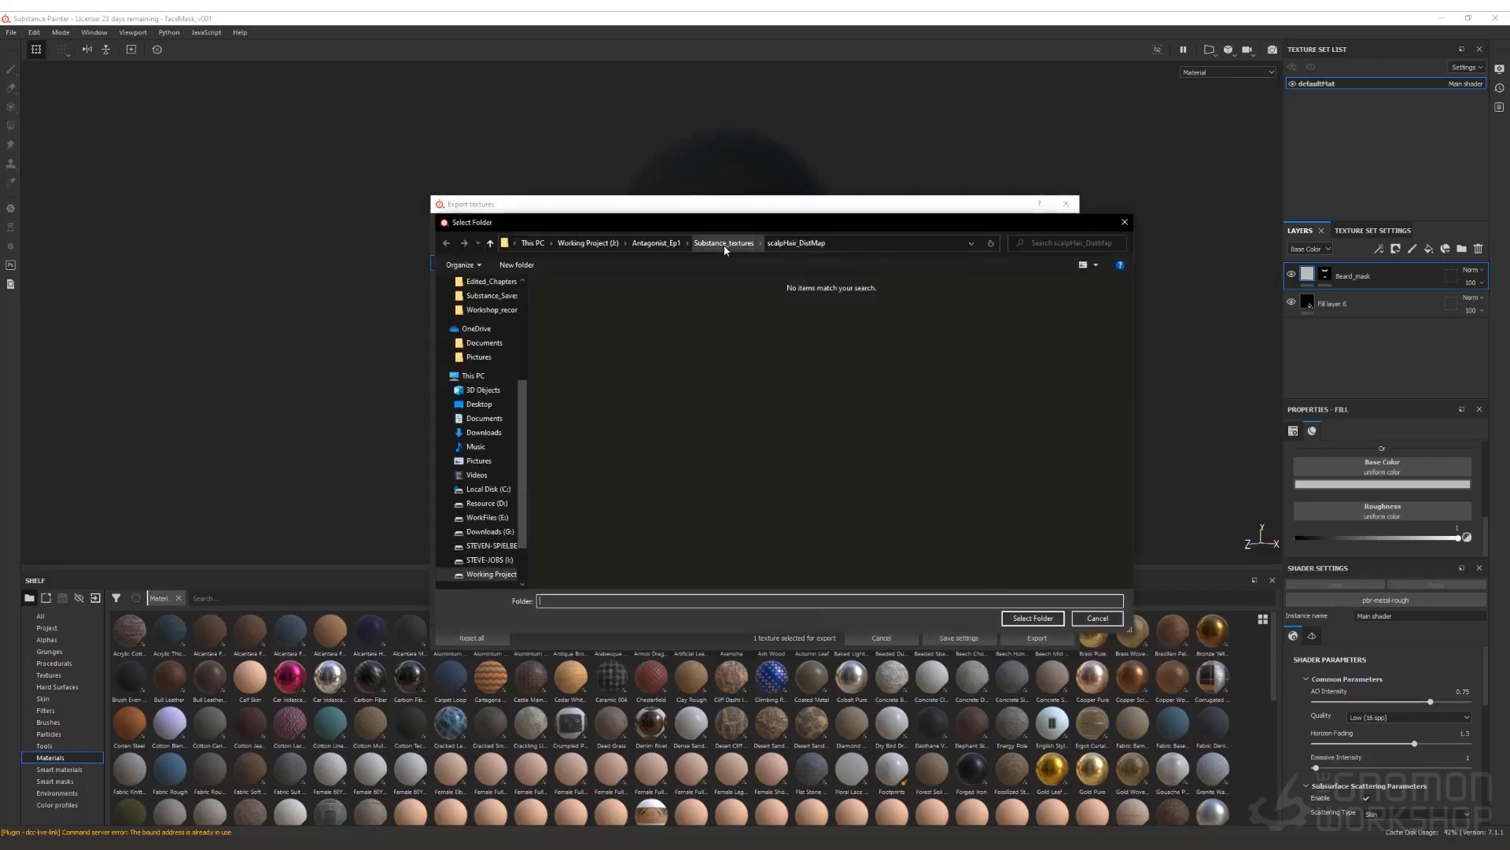
{"action": "left_click", "coordinate": [725, 243]}
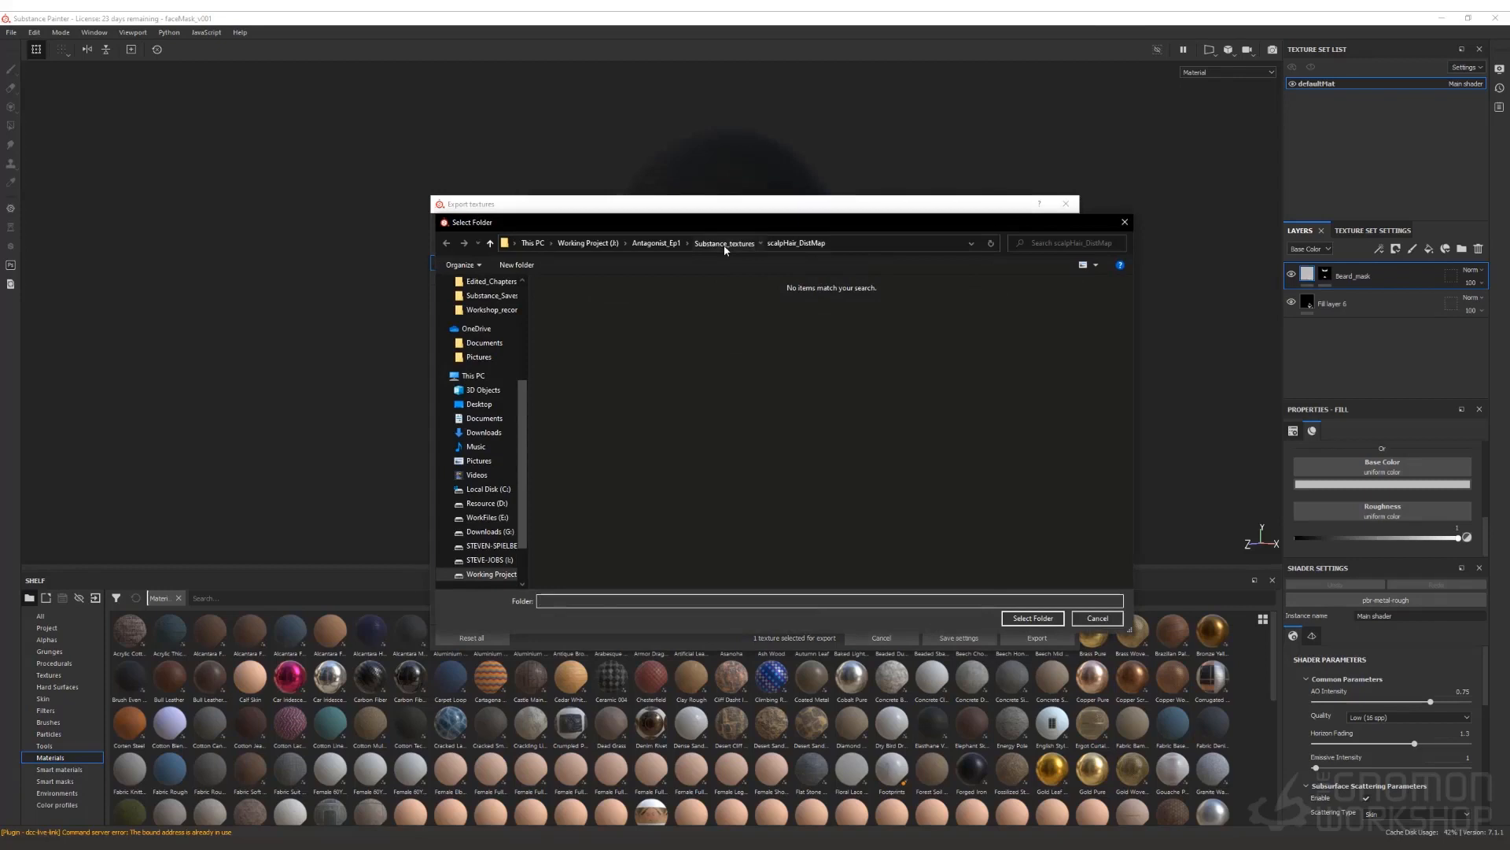
{"action": "left_click", "coordinate": [517, 264]}
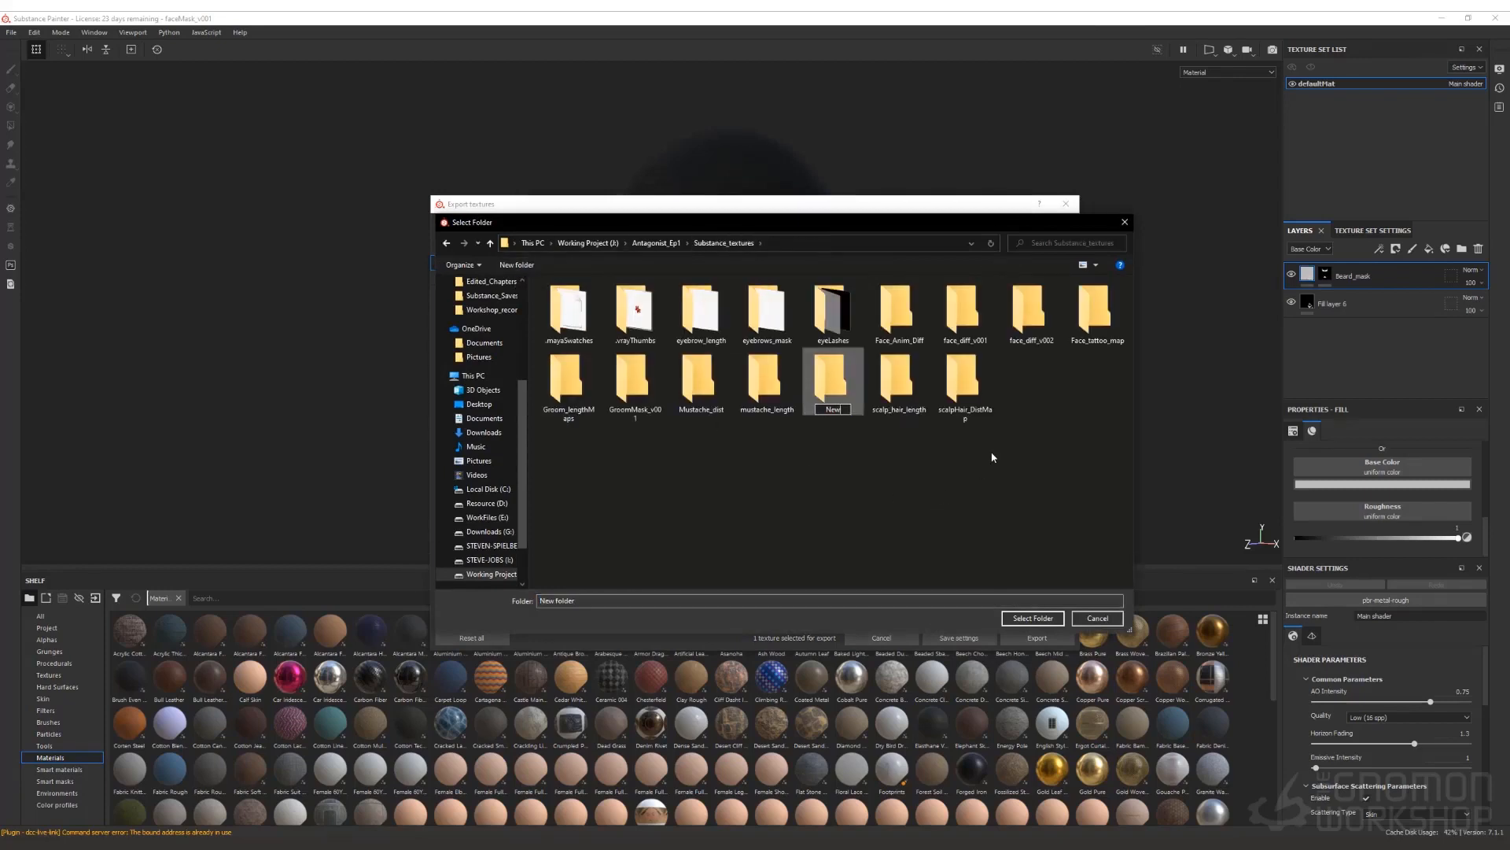
{"action": "type", "text": "NewFaceMask"}
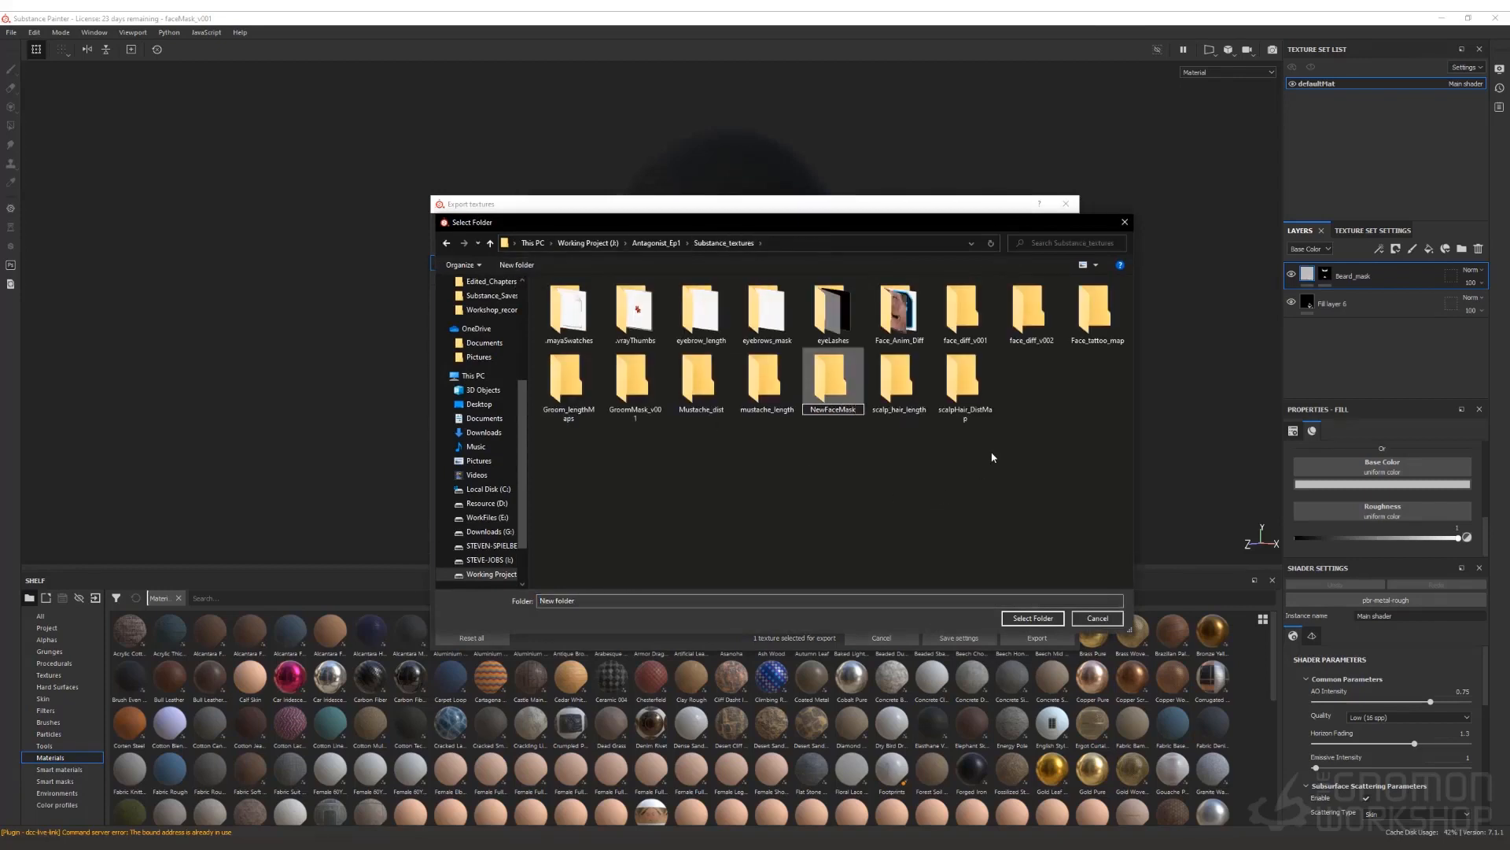
{"action": "key", "text": "Return"}
{"action": "key", "text": "Return"}
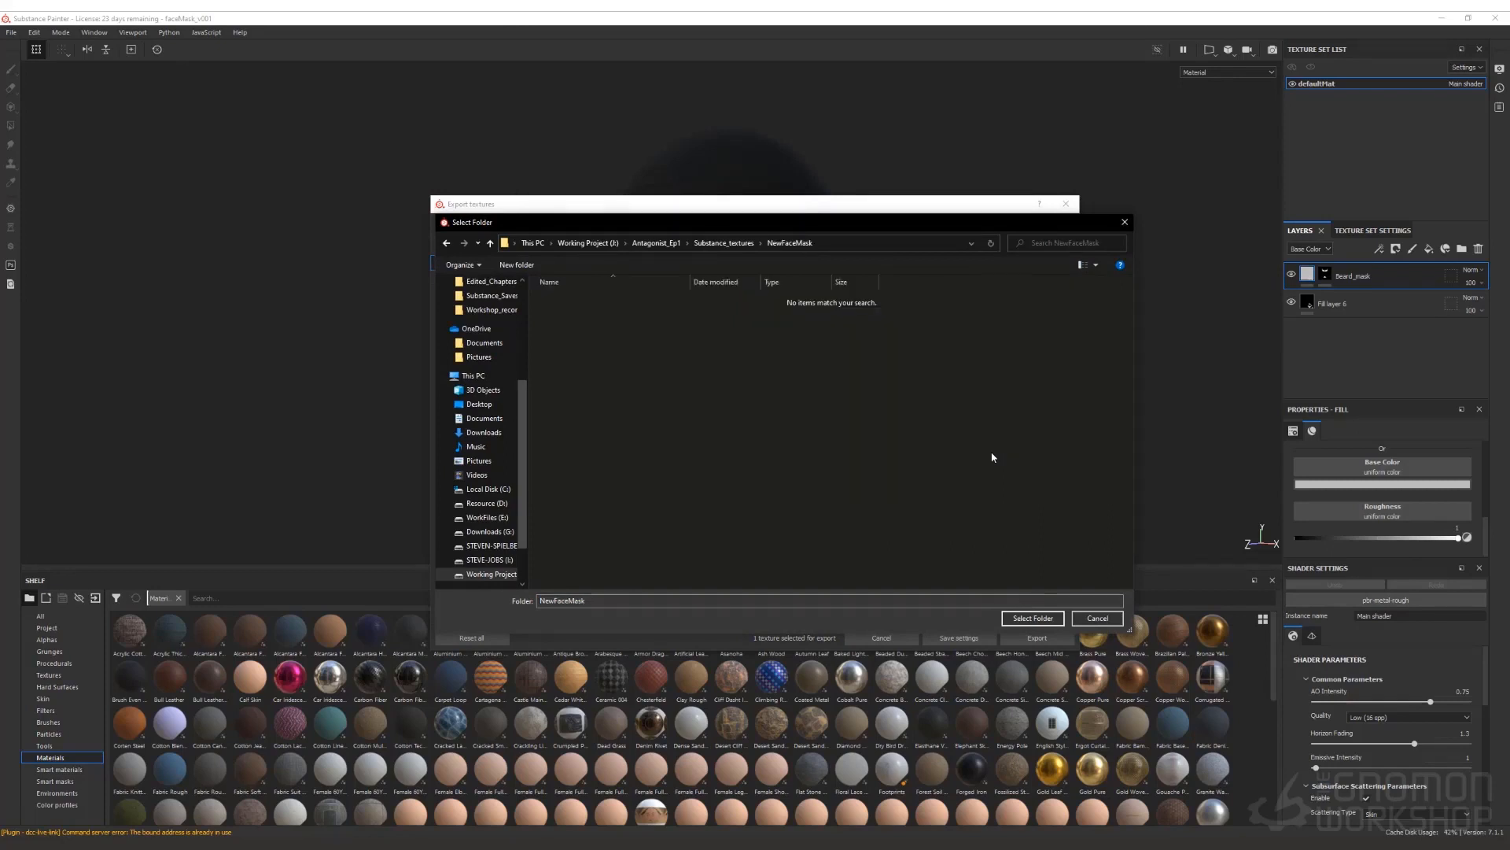
{"action": "left_click", "coordinate": [1033, 618]}
Step: Export the texture, widen the export console to read the written file, and close the export window
{"action": "left_click", "coordinate": [1037, 637]}
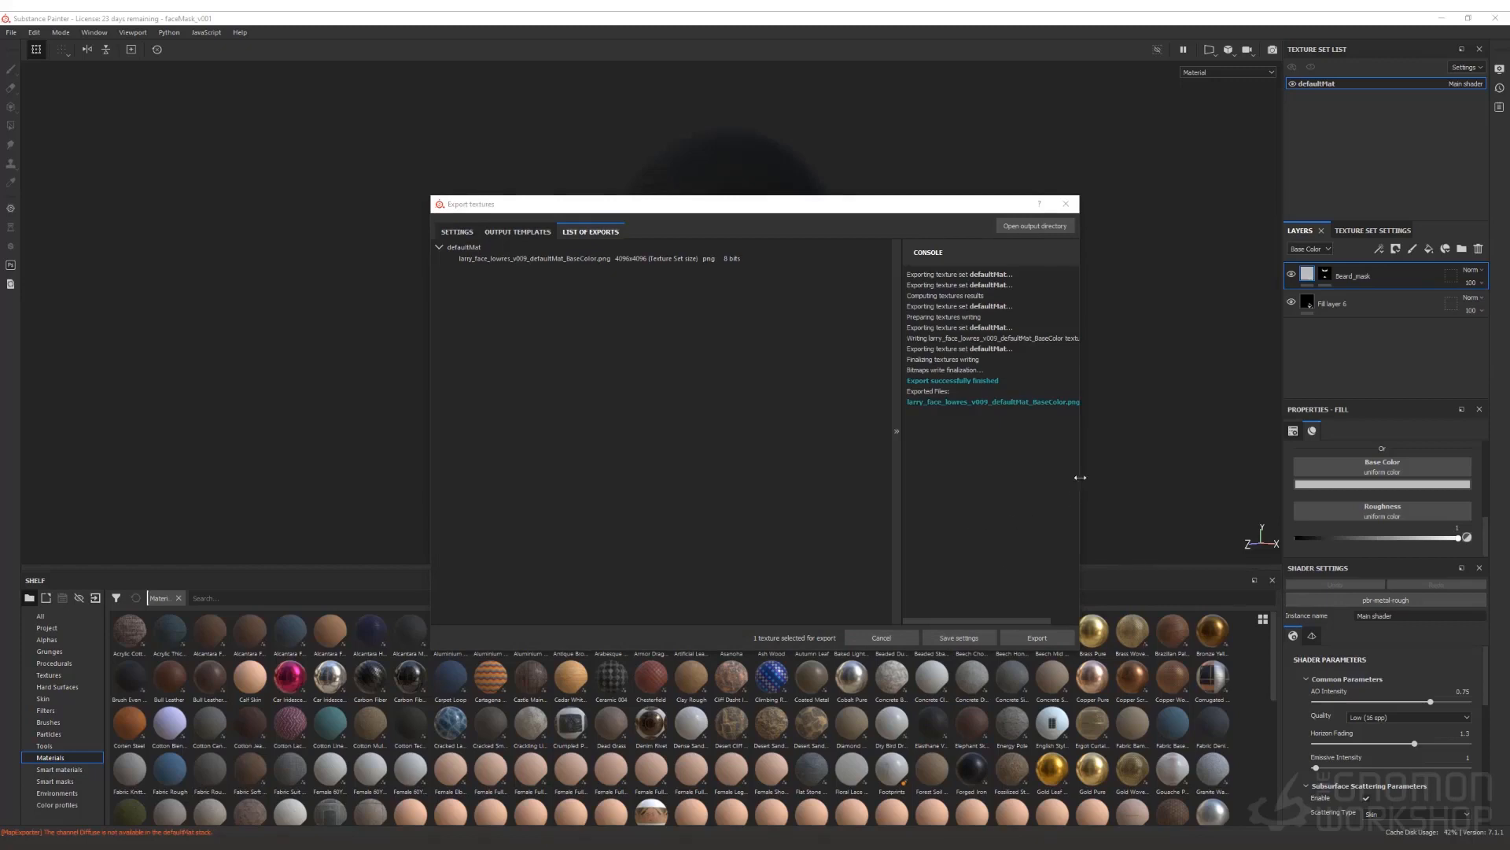
{"action": "mouse_move", "coordinate": [1080, 476]}
{"action": "left_mouse_down"}
{"action": "mouse_move", "coordinate": [1139, 476]}
{"action": "mouse_move", "coordinate": [1087, 475]}
{"action": "left_mouse_up"}
{"action": "left_click_drag", "start_coordinate": [905, 472], "coordinate": [857, 471]}
{"action": "left_click", "coordinate": [1075, 206]}
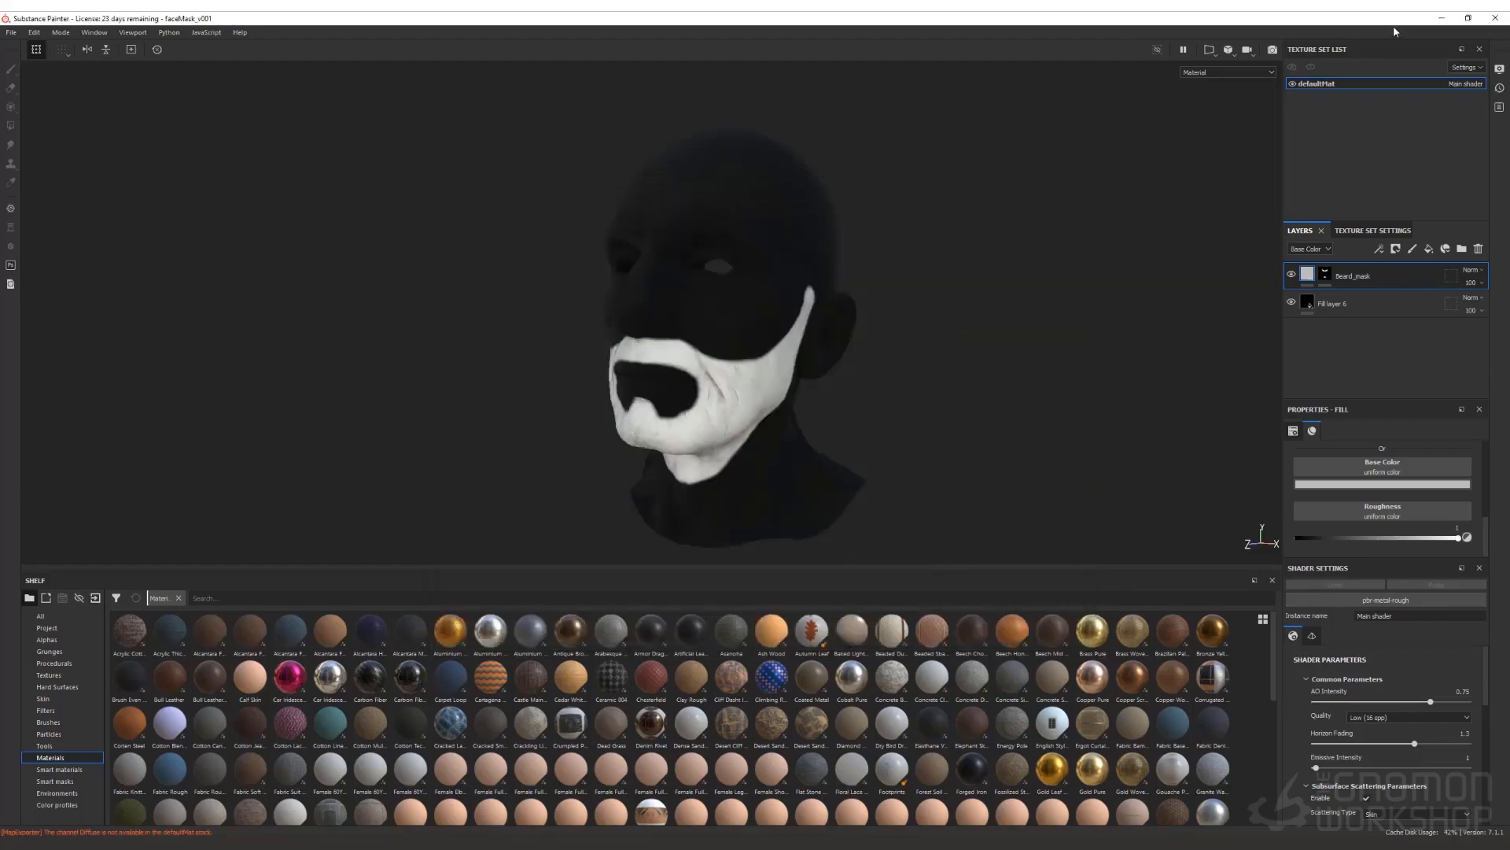
{"action": "left_click", "coordinate": [1441, 18]}
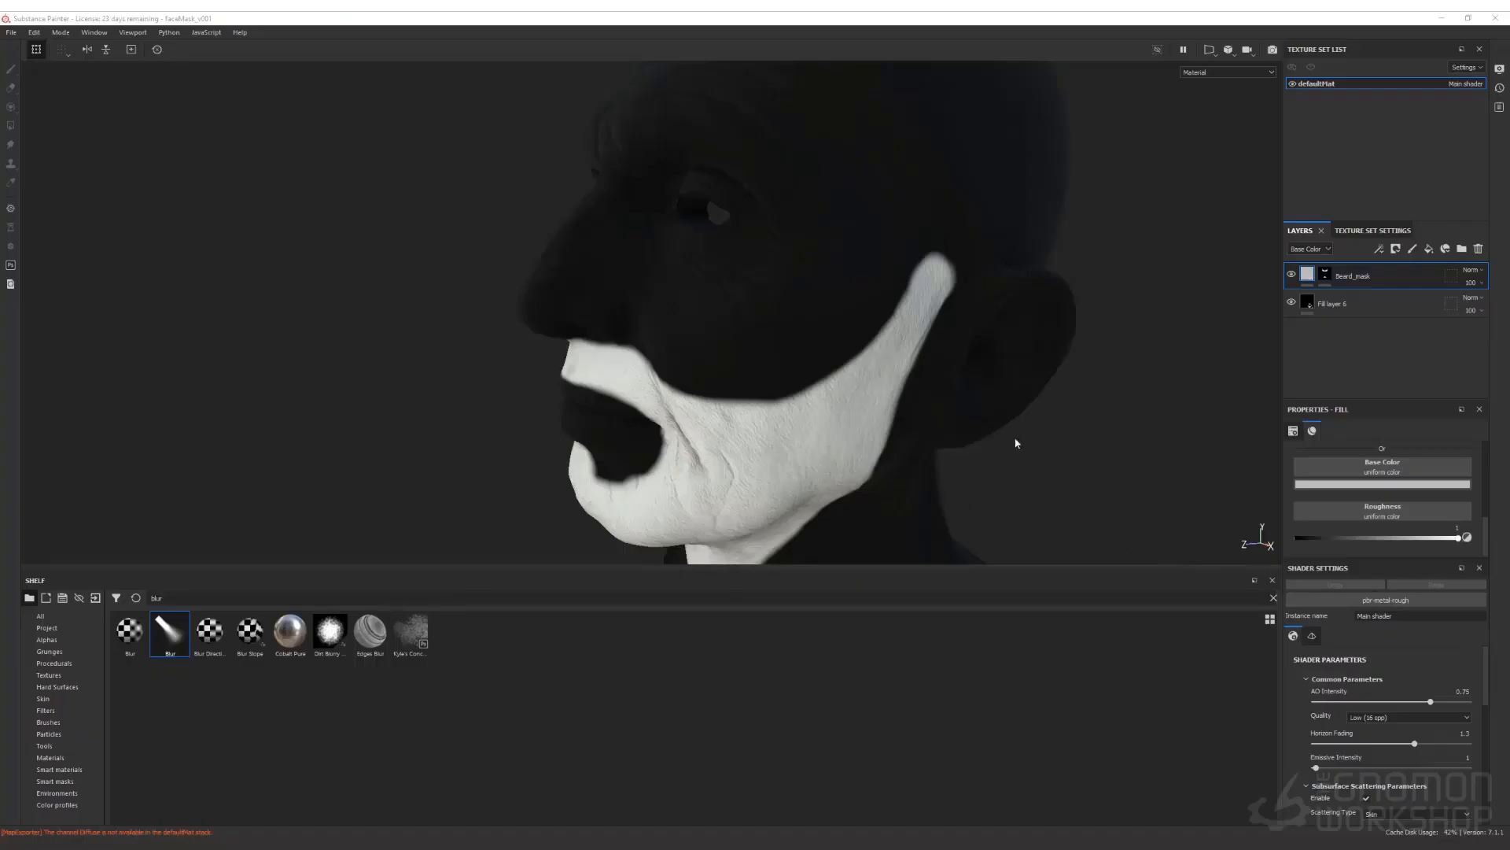
{"action": "left_click", "coordinate": [1429, 249]}
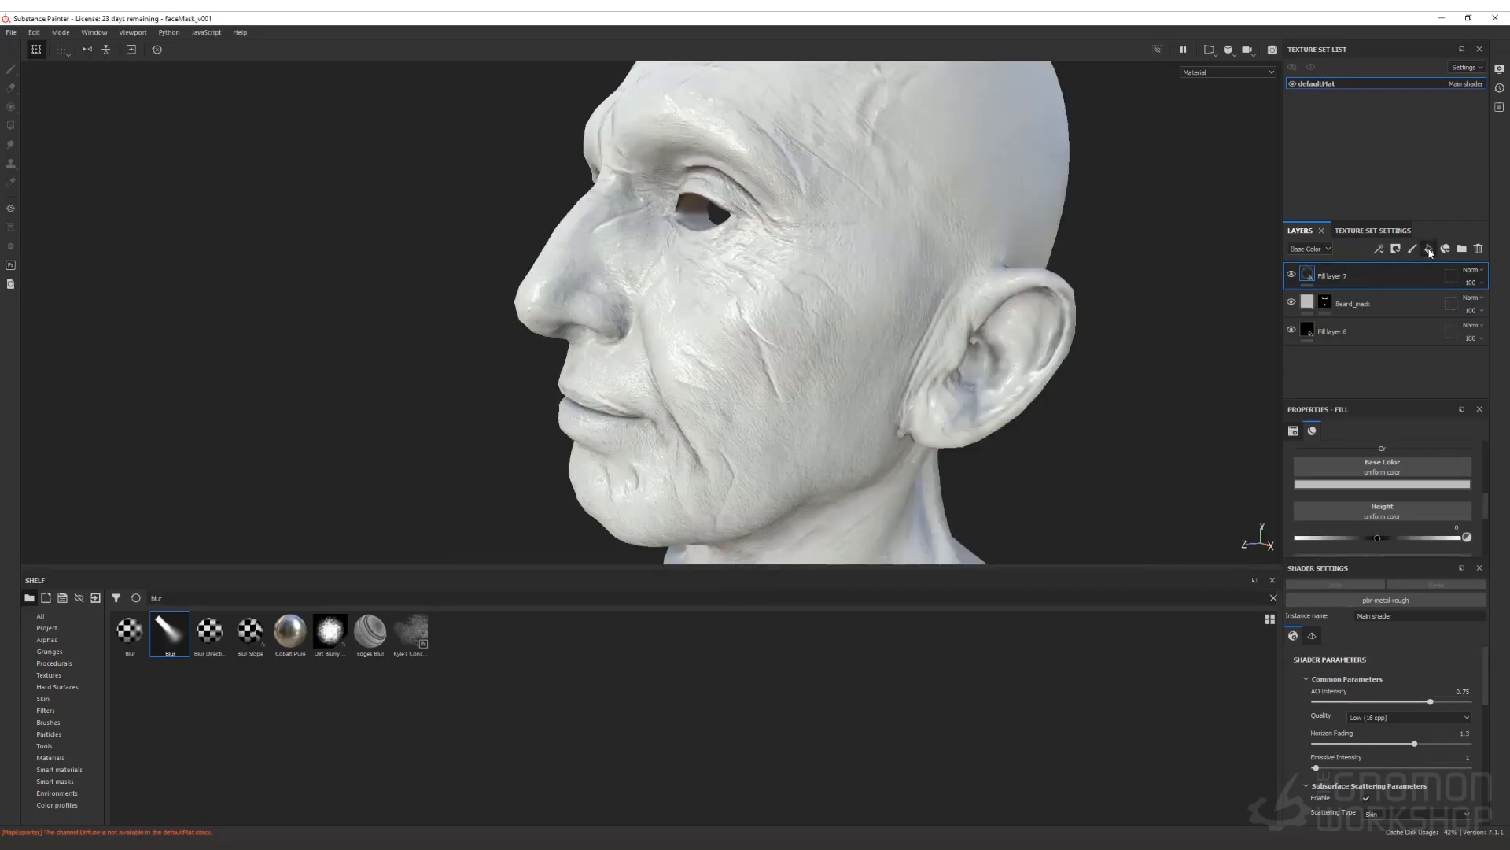
{"action": "left_click", "coordinate": [1374, 485]}
{"action": "left_click_drag", "start_coordinate": [1362, 586], "coordinate": [1323, 631]}
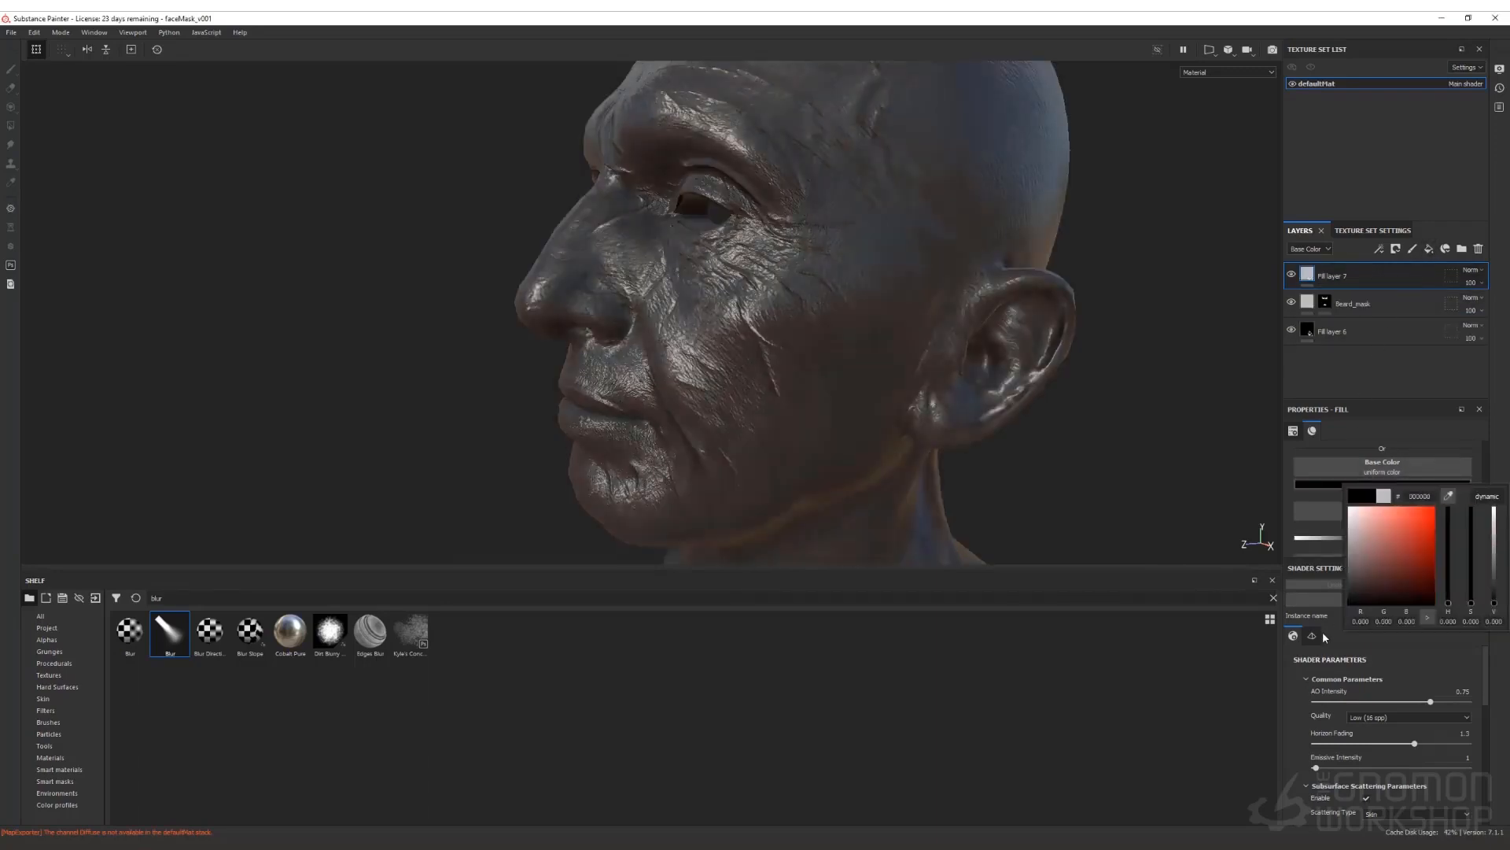
{"action": "double_click", "coordinate": [1340, 277]}
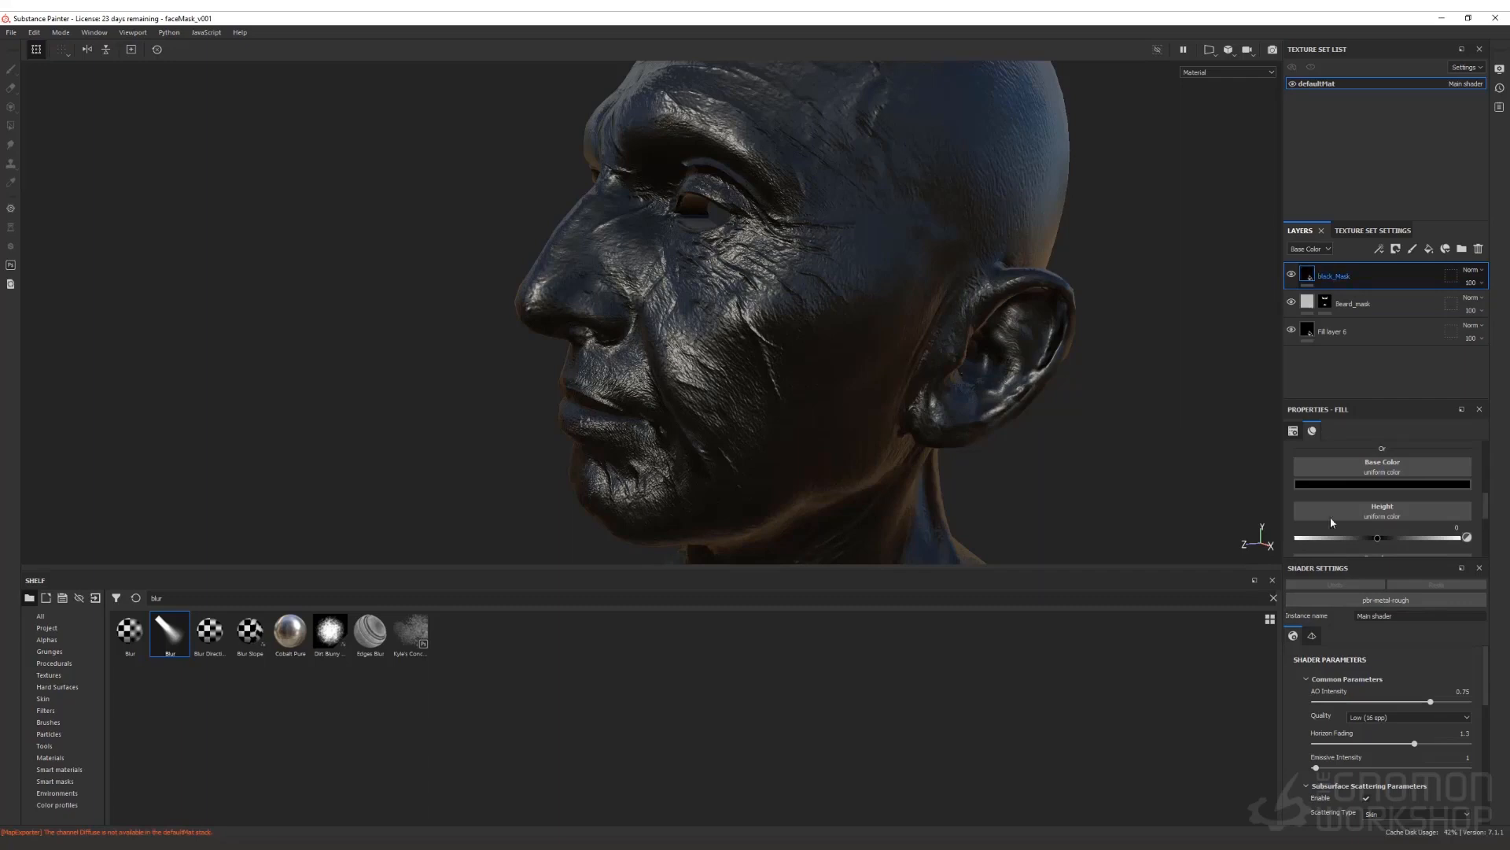
{"action": "right_click", "coordinate": [1324, 273]}
{"action": "left_click", "coordinate": [1343, 292]}
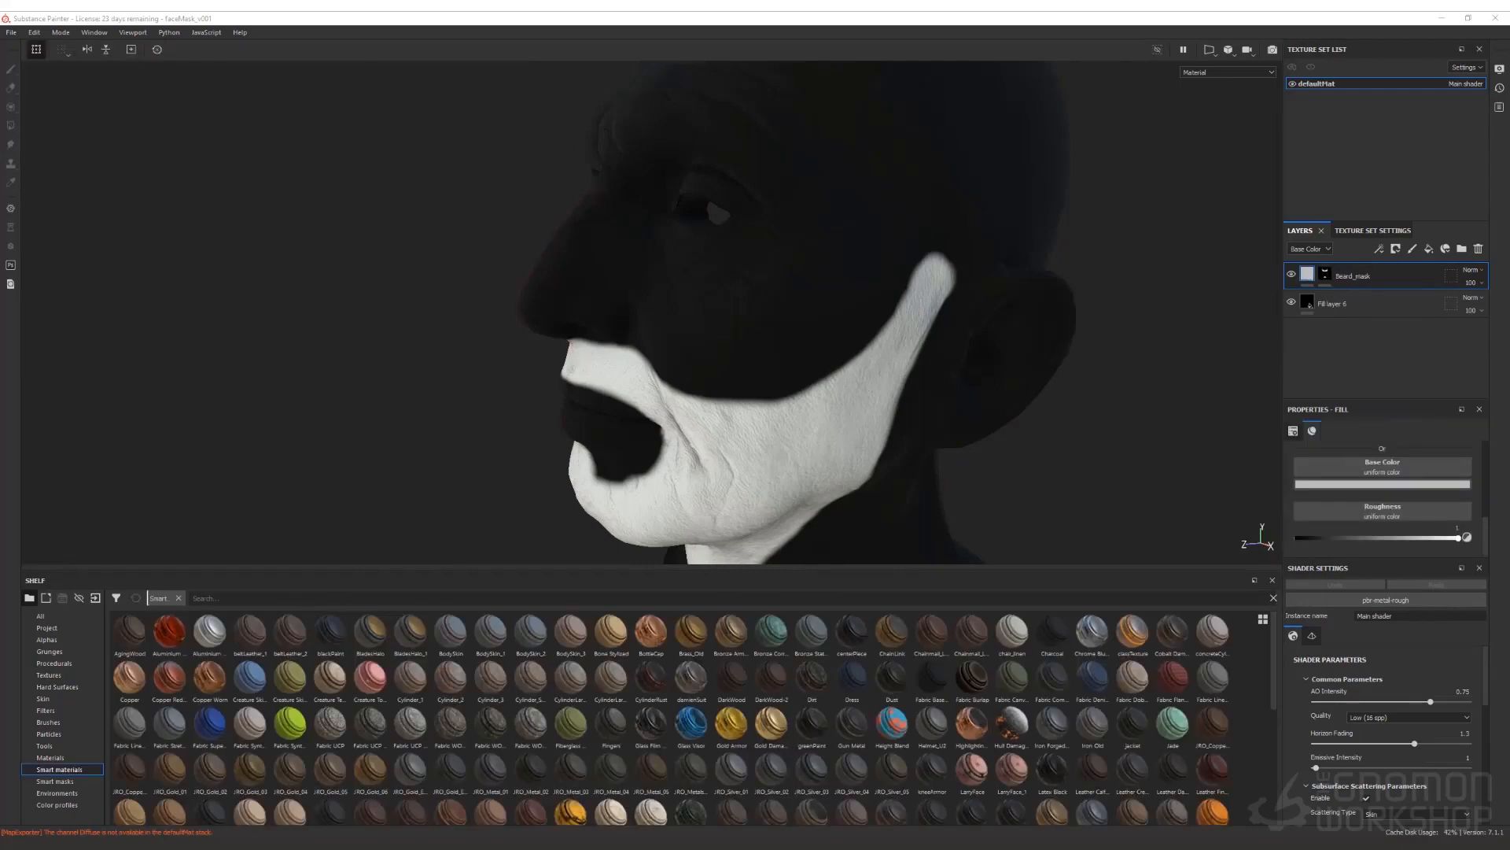
Step: Add a fill layer named black_Mask above Beard_mask, set its base color to black, and give it a black mask
{"action": "left_click", "coordinate": [1429, 249]}
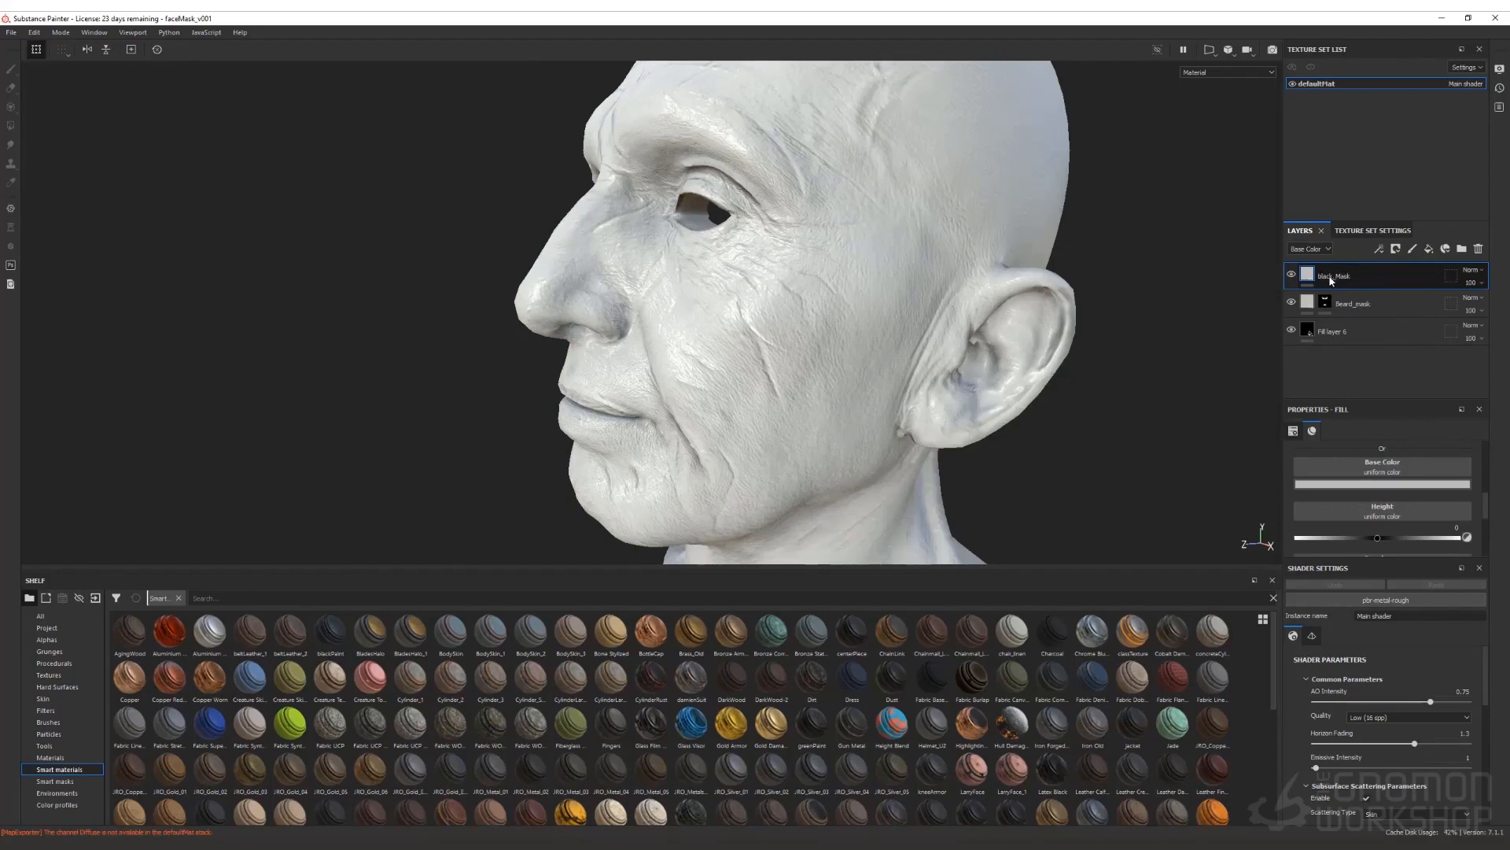
{"action": "left_click", "coordinate": [1364, 483]}
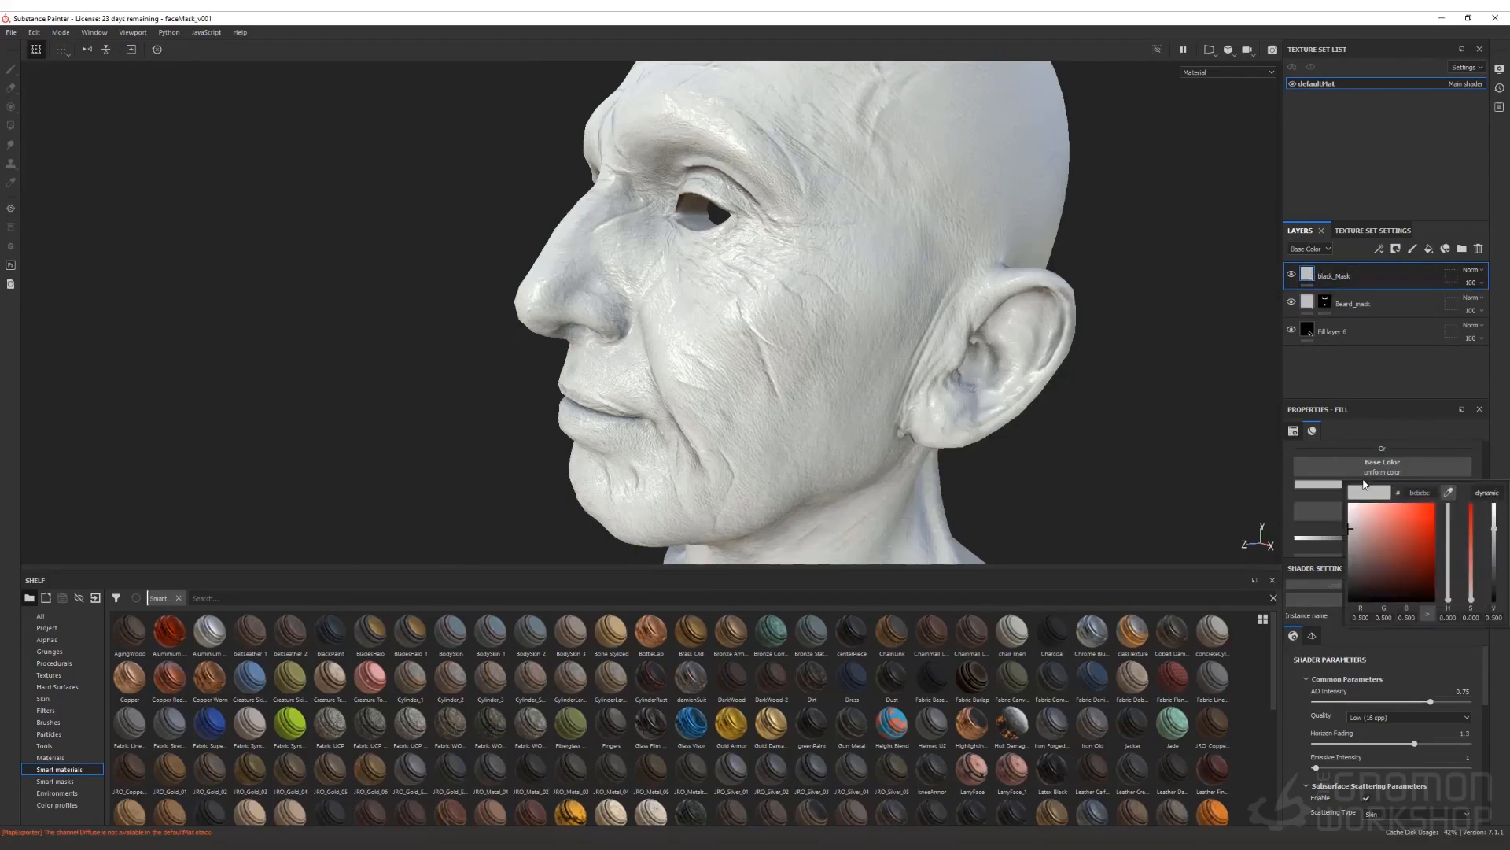
{"action": "left_click", "coordinate": [1355, 577]}
{"action": "right_click", "coordinate": [1353, 279]}
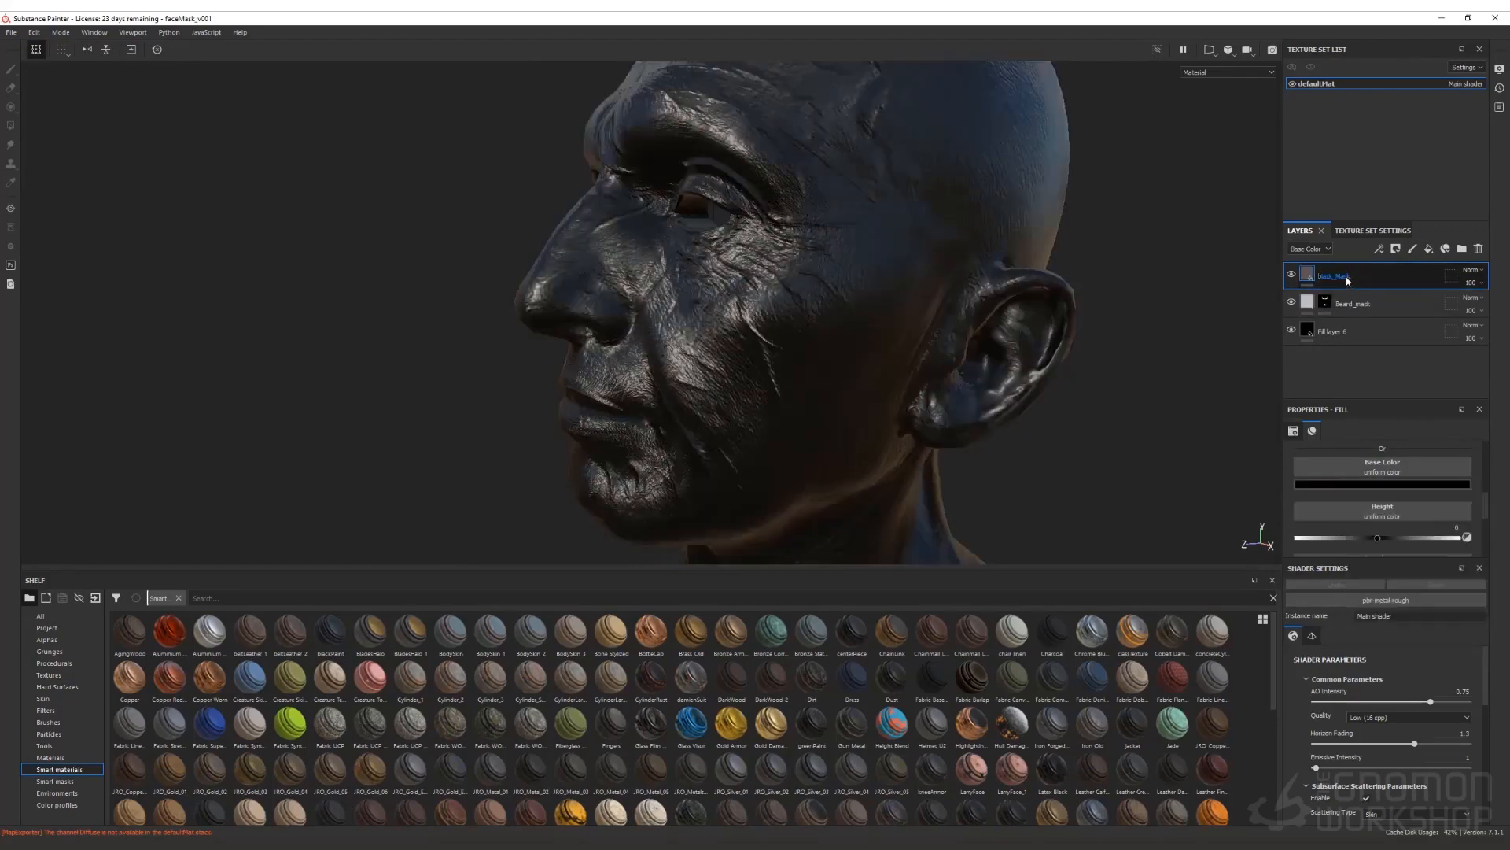
{"action": "left_click", "coordinate": [1373, 299]}
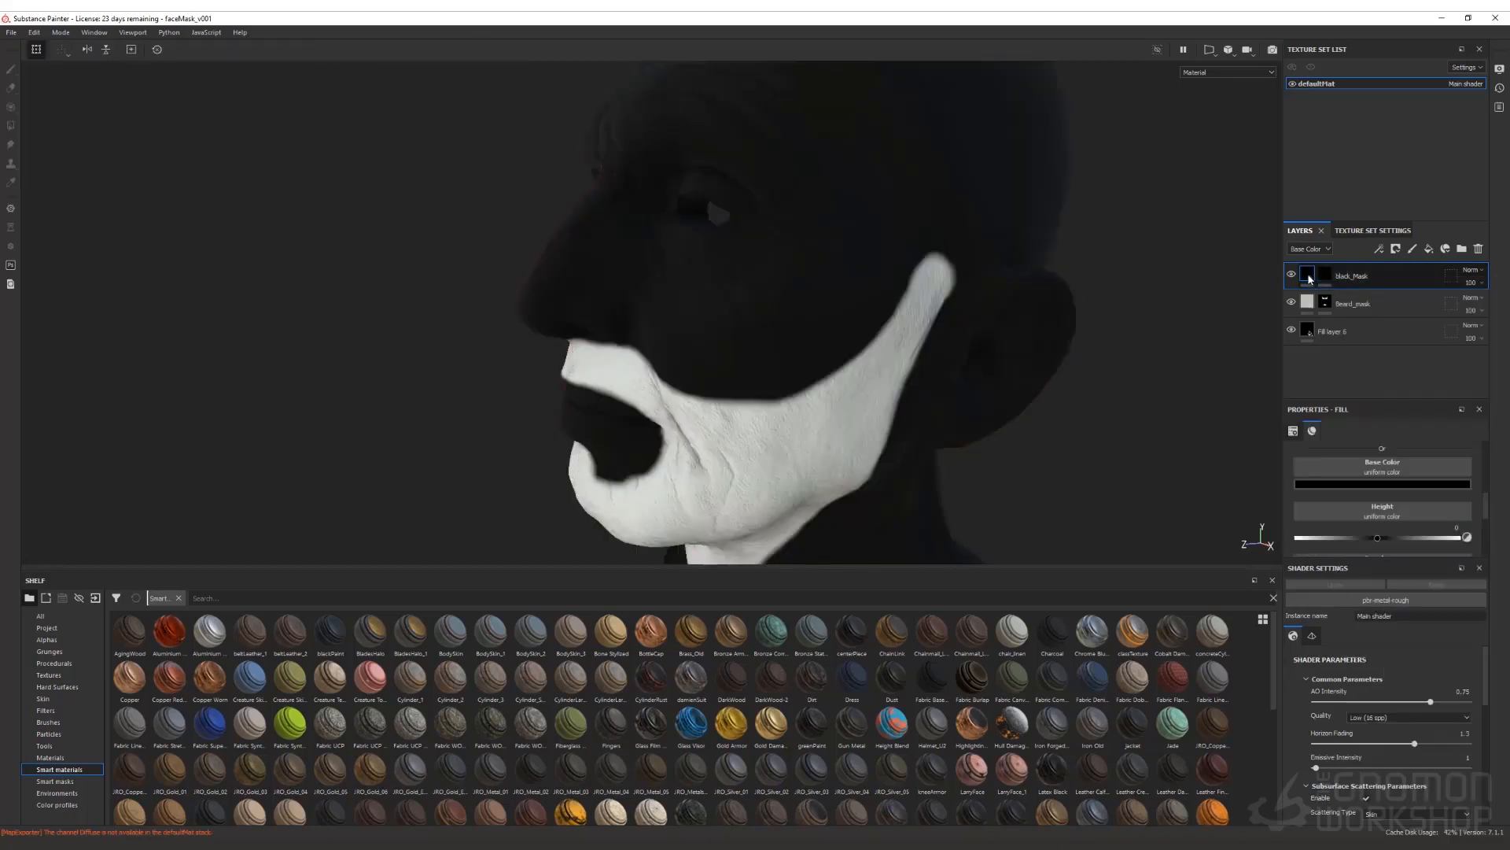
Step: Paint on the black_Mask layer's mask along the beard's upper edge, covering it from the sideburn across the cheek to beside the nose
{"action": "key", "text": "5"}
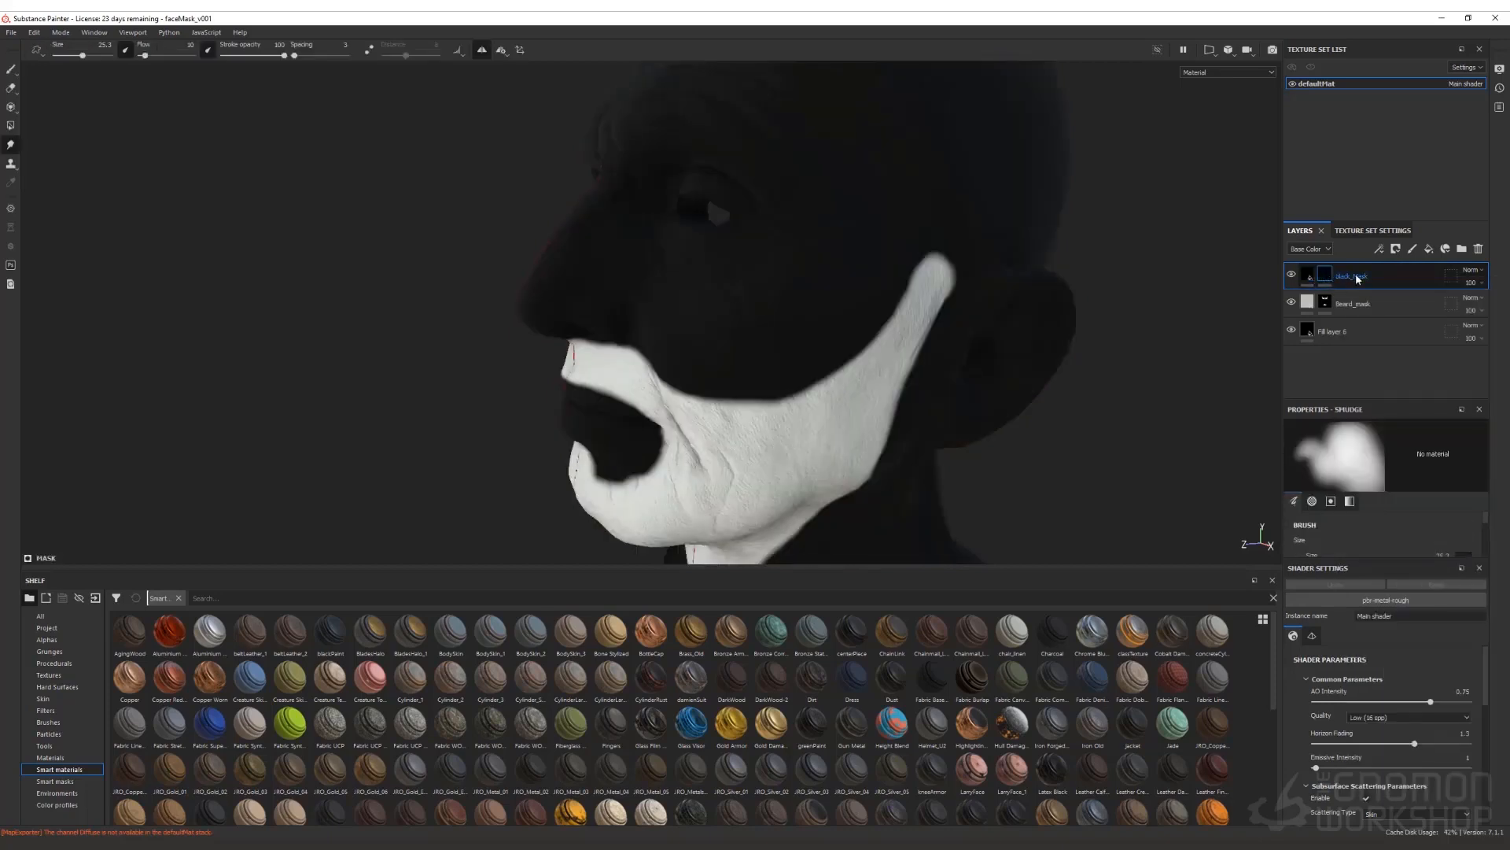
{"action": "mouse_move", "coordinate": [1320, 279]}
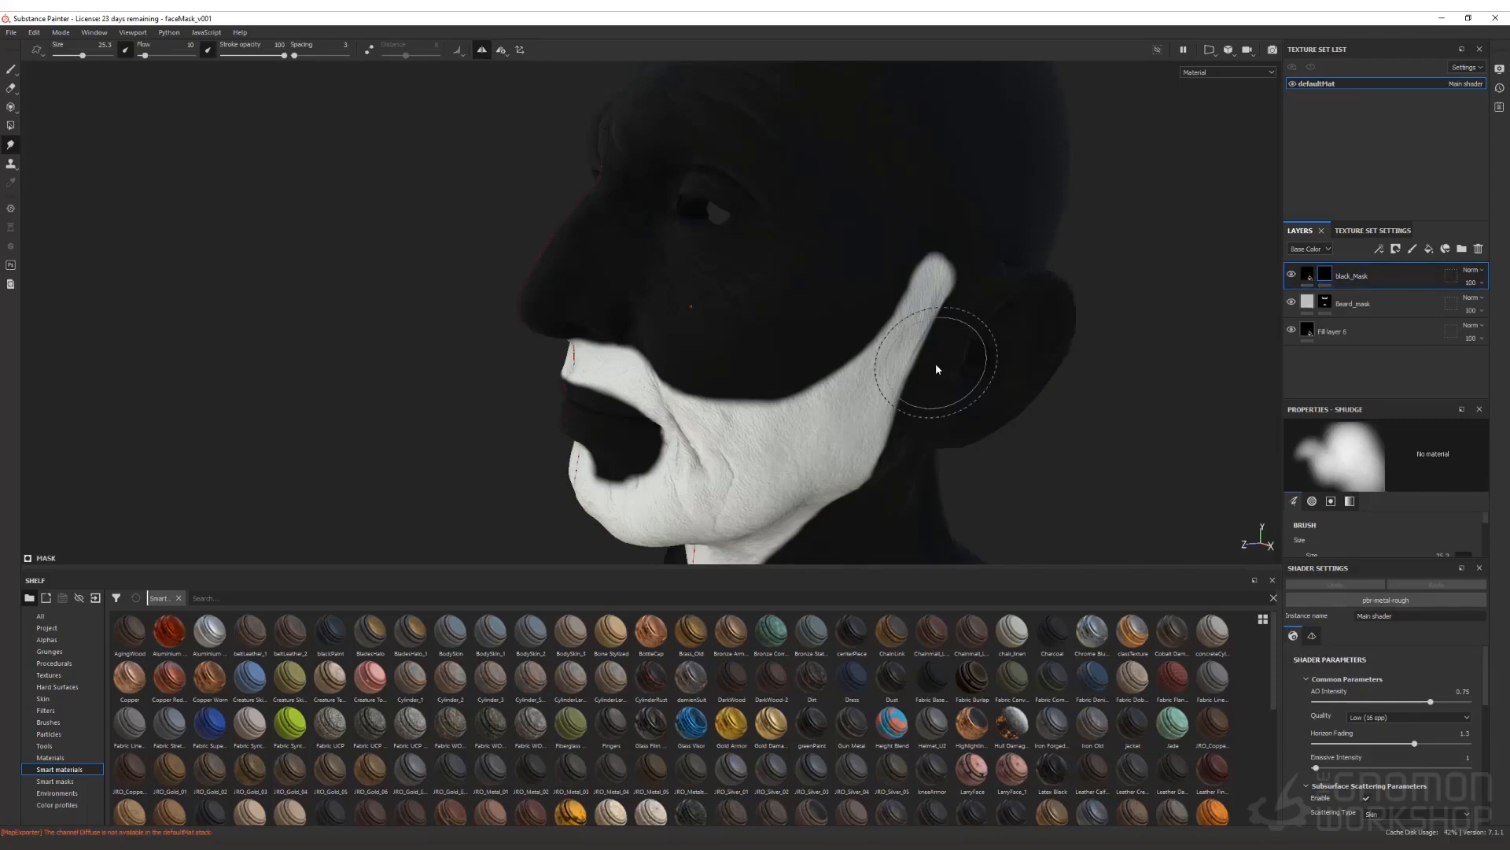
{"action": "left_click", "coordinate": [12, 70]}
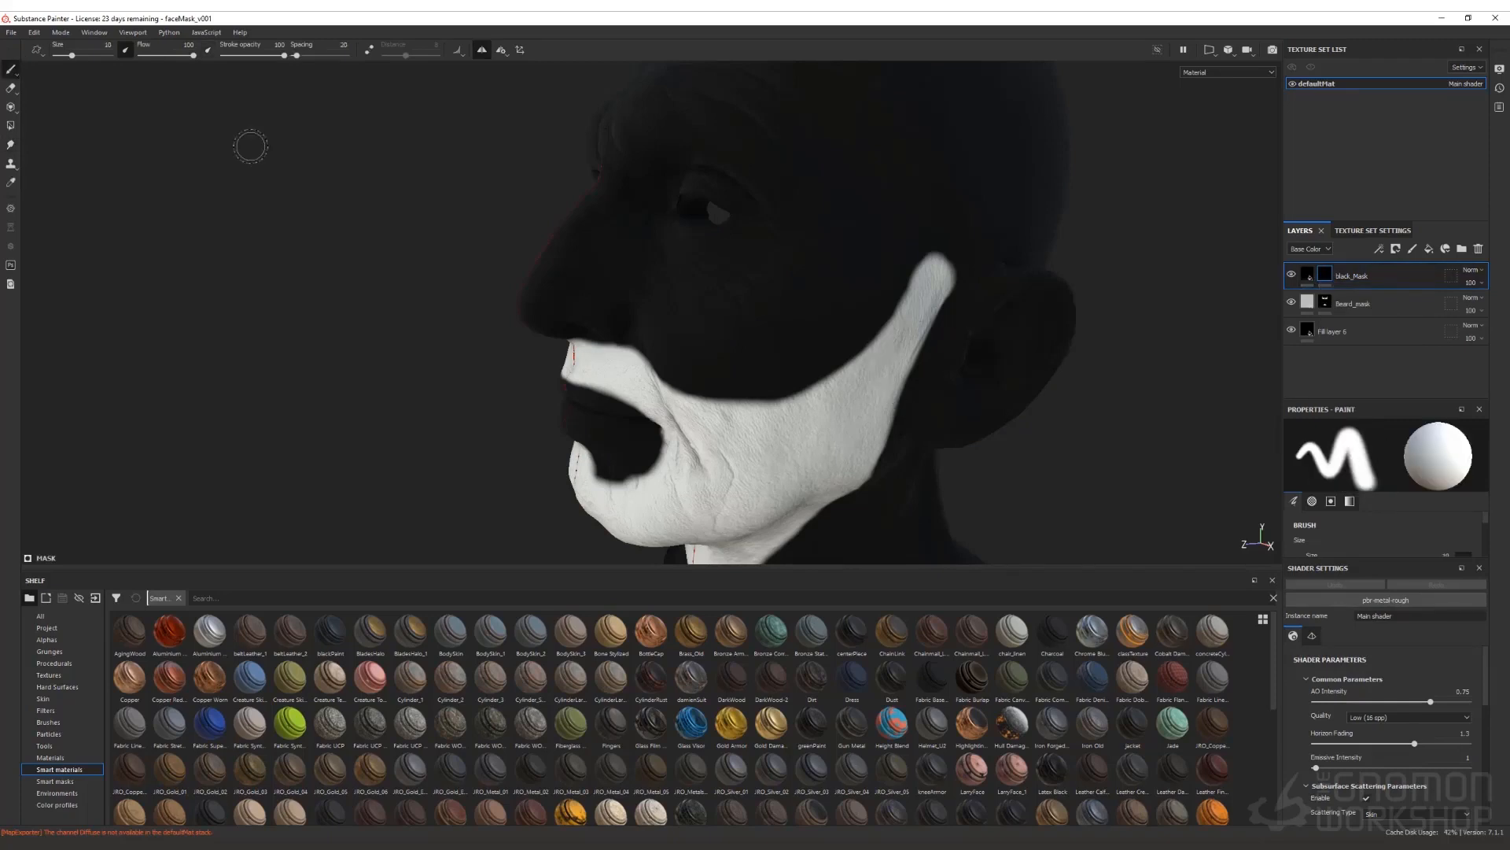
{"action": "mouse_move", "coordinate": [910, 285]}
{"action": "left_mouse_down"}
{"action": "mouse_move", "coordinate": [885, 334]}
{"action": "mouse_move", "coordinate": [814, 376]}
{"action": "mouse_move", "coordinate": [704, 398]}
{"action": "mouse_move", "coordinate": [665, 386]}
{"action": "mouse_move", "coordinate": [634, 347]}
{"action": "left_mouse_up"}
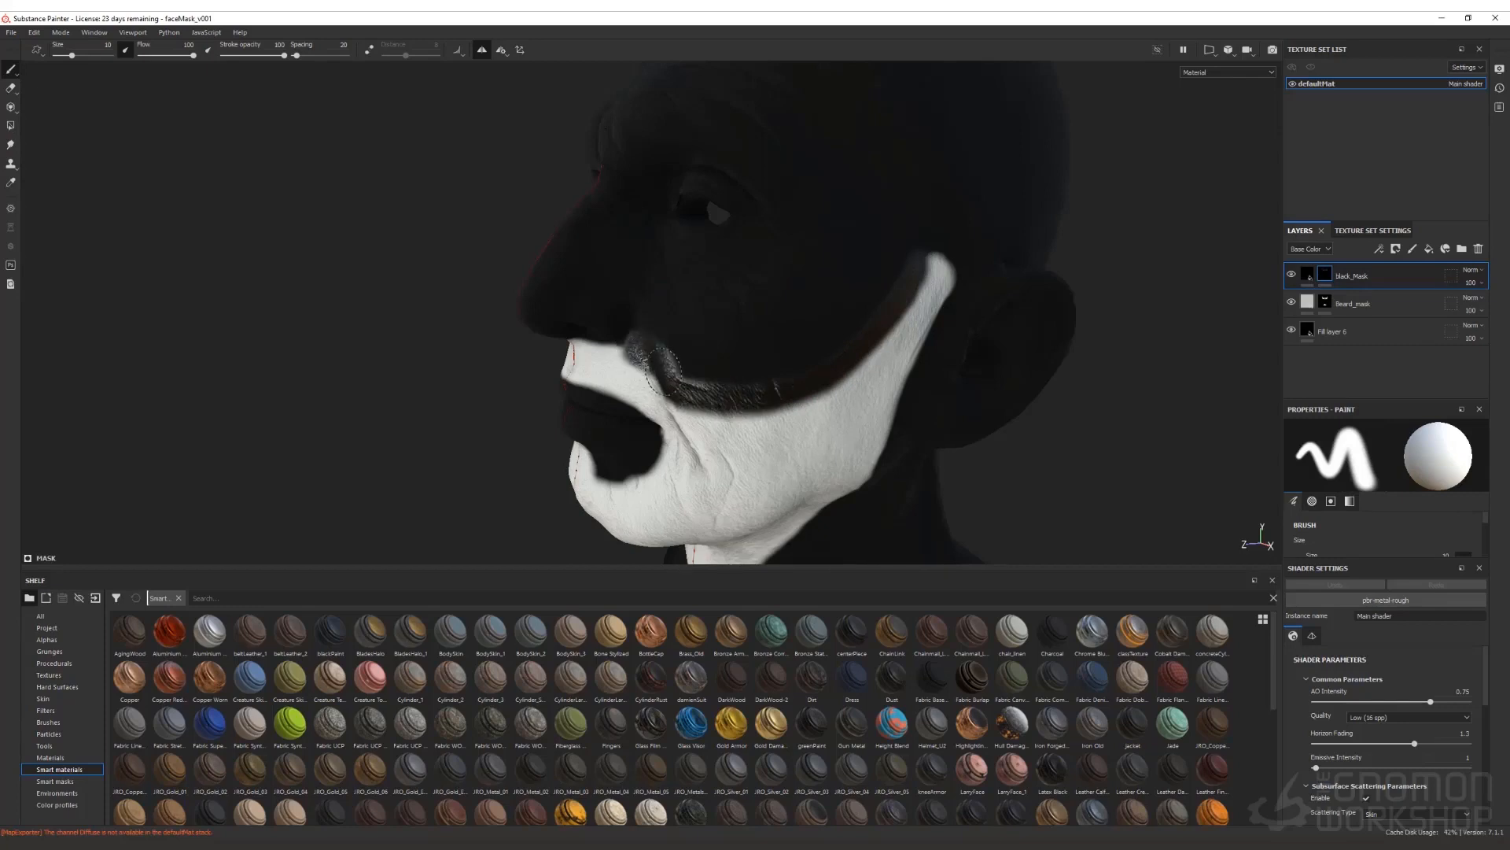
{"action": "mouse_move", "coordinate": [687, 404]}
{"action": "left_mouse_down"}
{"action": "mouse_move", "coordinate": [747, 417]}
{"action": "mouse_move", "coordinate": [838, 389]}
{"action": "mouse_move", "coordinate": [945, 251]}
{"action": "mouse_move", "coordinate": [927, 309]}
{"action": "left_mouse_up"}
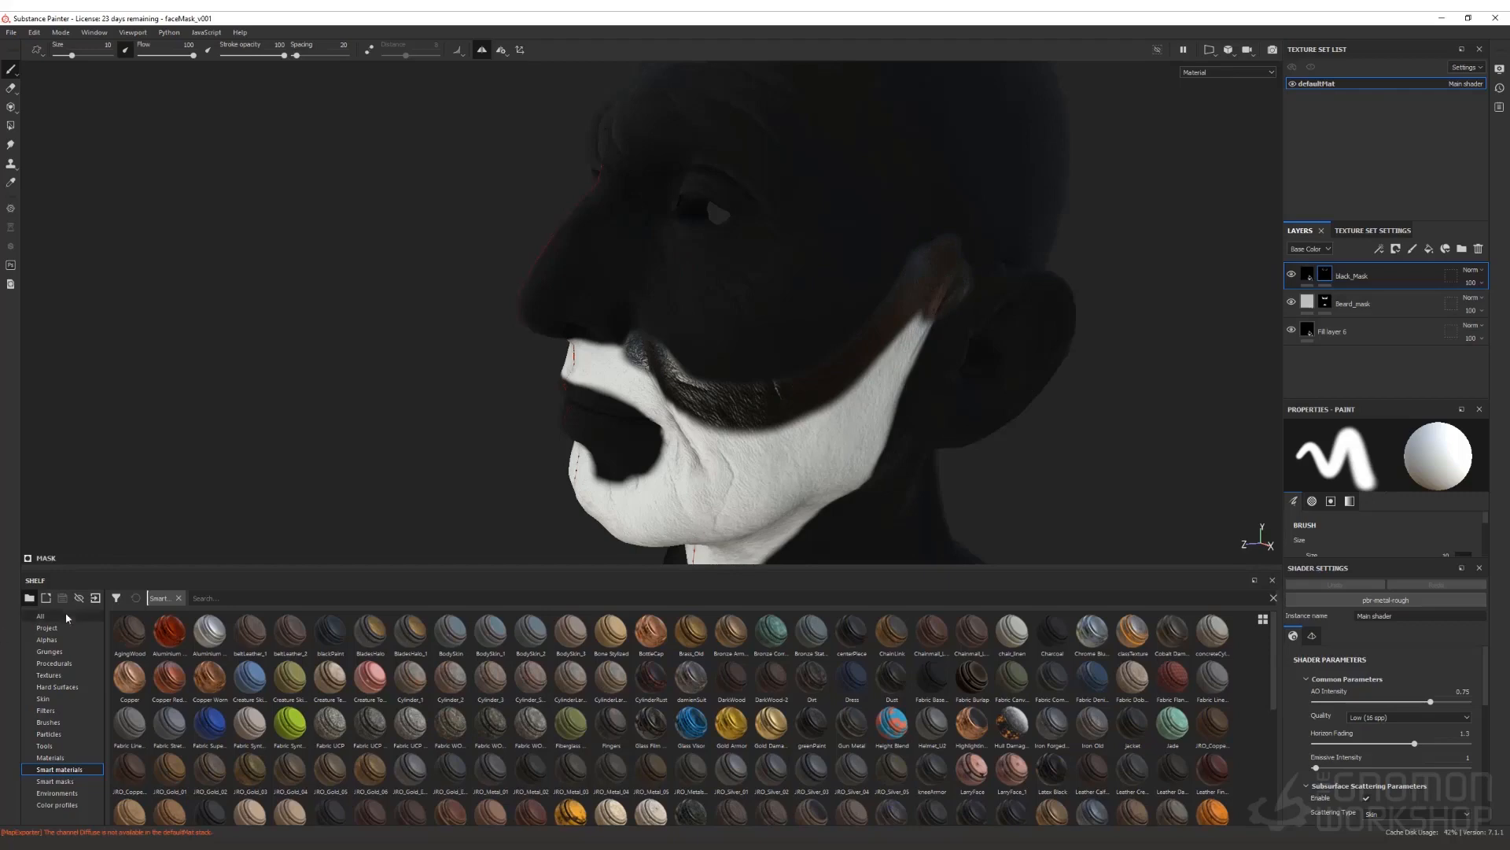
Step: Search the whole shelf for "blur" and choose the Blur smudge brush
{"action": "left_click", "coordinate": [41, 616]}
{"action": "left_click", "coordinate": [238, 598]}
{"action": "type", "text": "blur"}
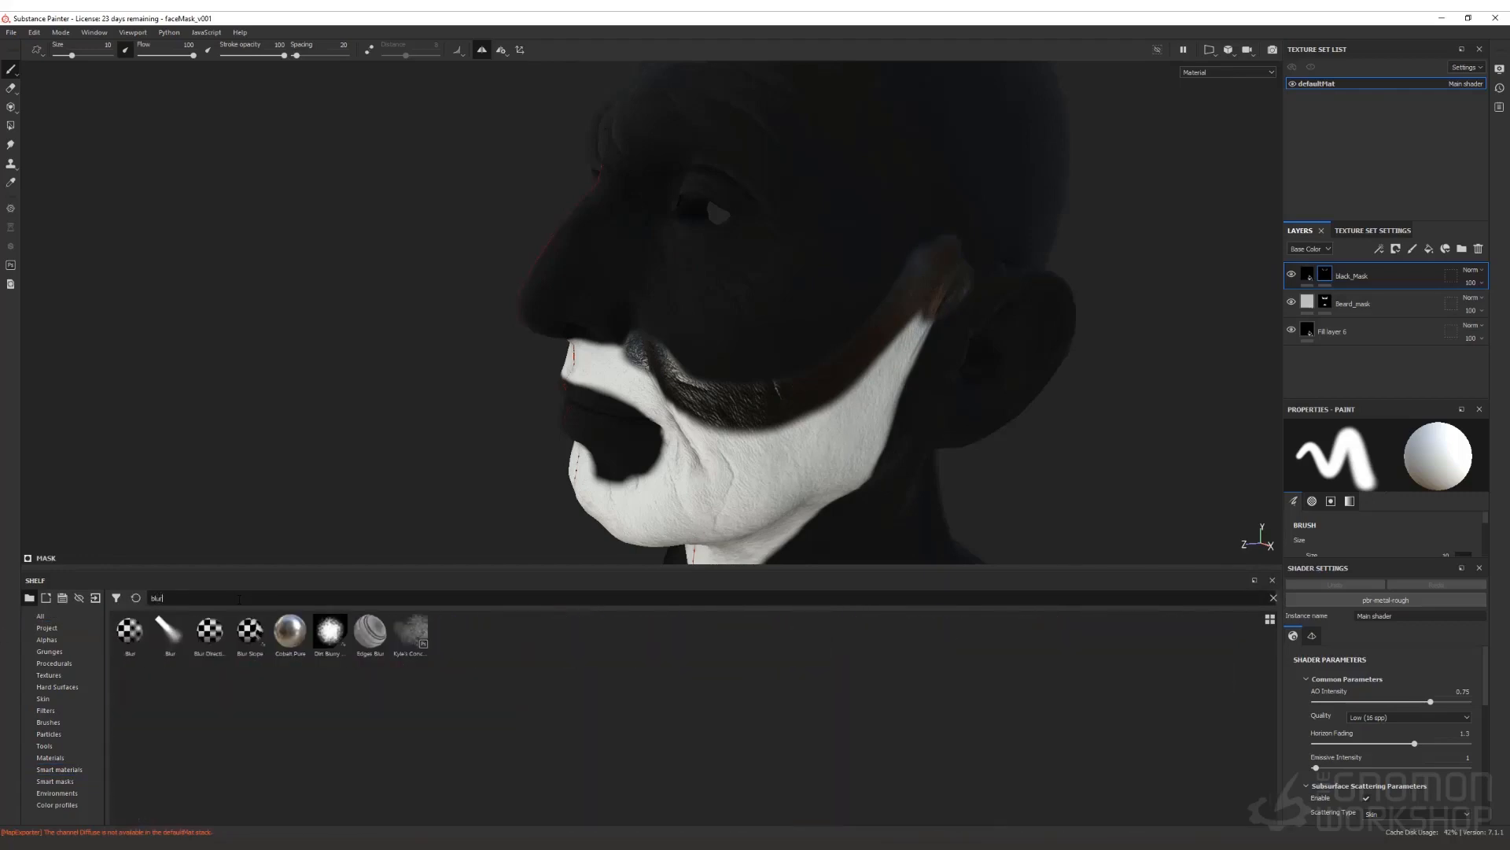
{"action": "left_click", "coordinate": [170, 632]}
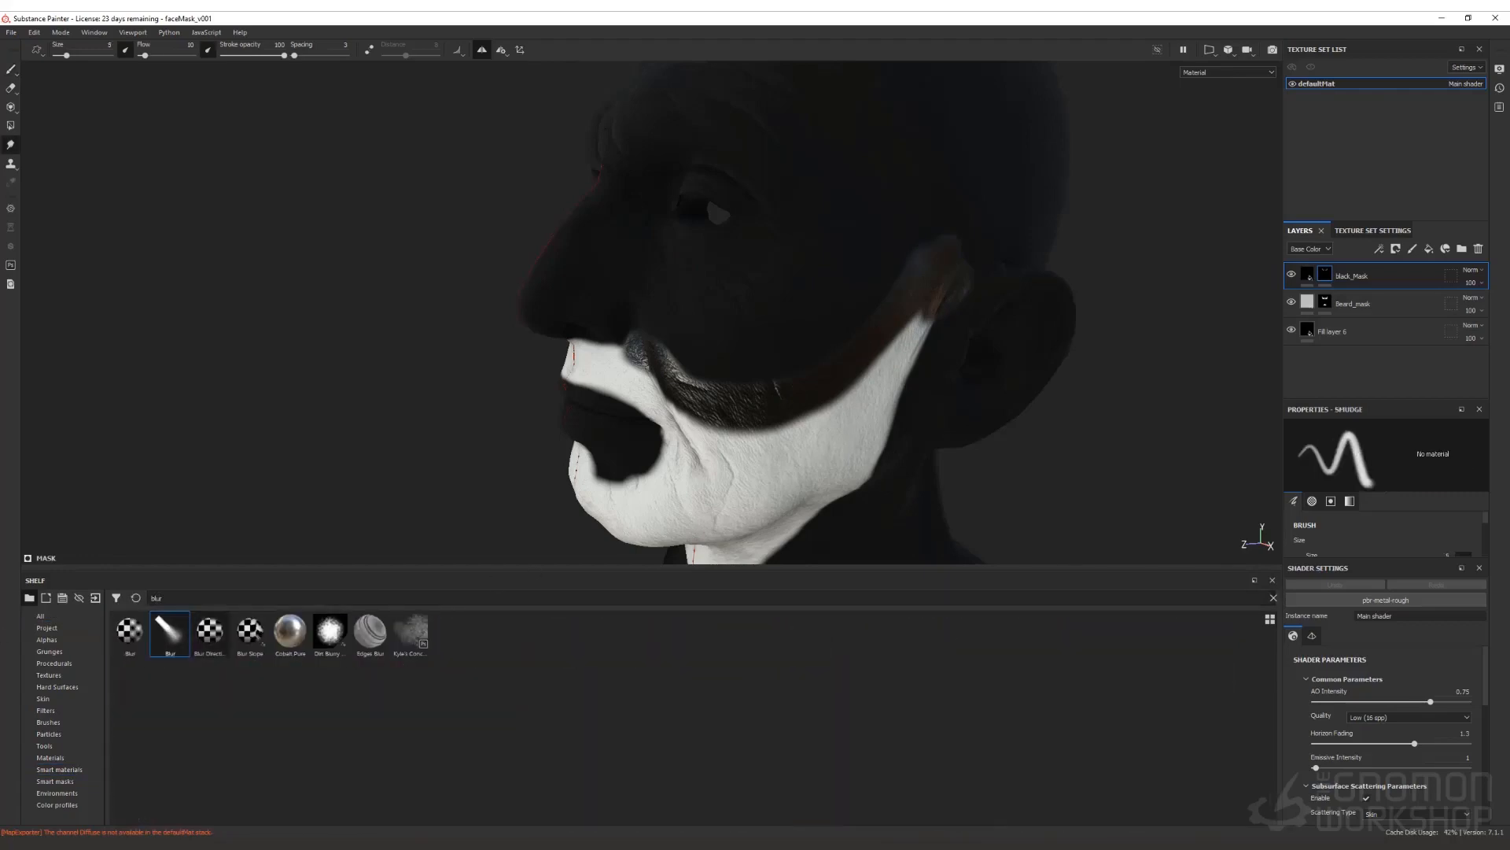
{"action": "right_click_drag", "start_coordinate": [795, 384], "coordinate": [793, 384], "text": "ctrl"}
{"action": "mouse_move", "coordinate": [915, 285]}
{"action": "left_mouse_down"}
{"action": "mouse_move", "coordinate": [842, 369]}
{"action": "mouse_move", "coordinate": [917, 303]}
{"action": "mouse_move", "coordinate": [811, 412]}
{"action": "mouse_move", "coordinate": [847, 415]}
{"action": "left_mouse_up"}
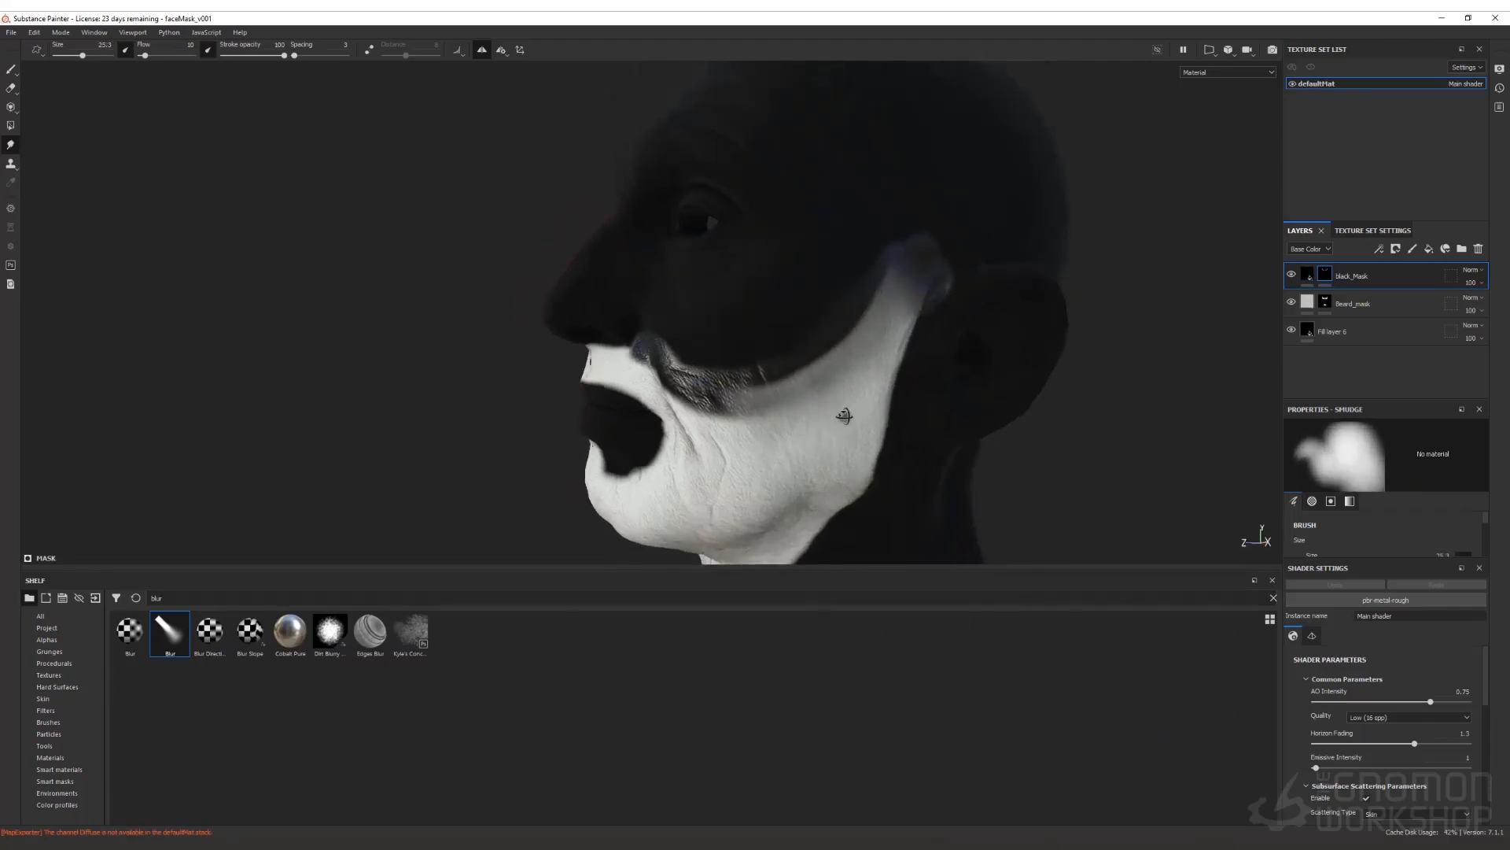
{"action": "key", "text": "ctrl+z"}
Step: Reduce the Blur brush size to about 13 and soften the beard's upper edge from the sideburn across the cheek into a gradual fade
{"action": "right_click_drag", "start_coordinate": [884, 332], "coordinate": [880, 332], "text": "ctrl"}
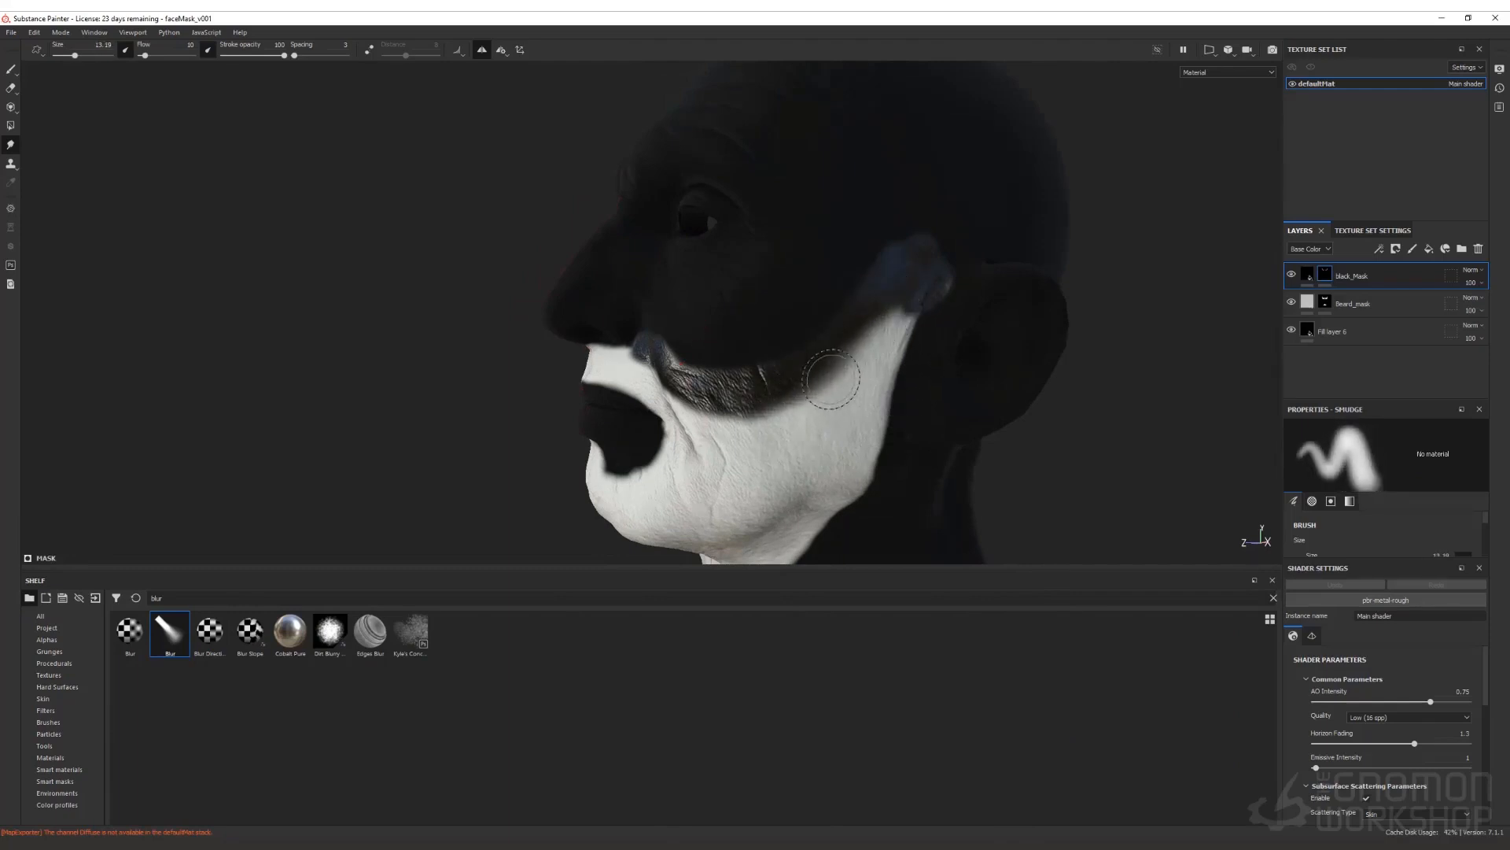
{"action": "mouse_move", "coordinate": [830, 379]}
{"action": "left_mouse_down"}
{"action": "mouse_move", "coordinate": [724, 421]}
{"action": "mouse_move", "coordinate": [674, 399]}
{"action": "mouse_move", "coordinate": [744, 408]}
{"action": "mouse_move", "coordinate": [807, 394]}
{"action": "mouse_move", "coordinate": [817, 419]}
{"action": "left_mouse_up"}
{"action": "mouse_move", "coordinate": [832, 366]}
{"action": "left_mouse_down"}
{"action": "mouse_move", "coordinate": [783, 431]}
{"action": "mouse_move", "coordinate": [697, 411]}
{"action": "left_mouse_up"}
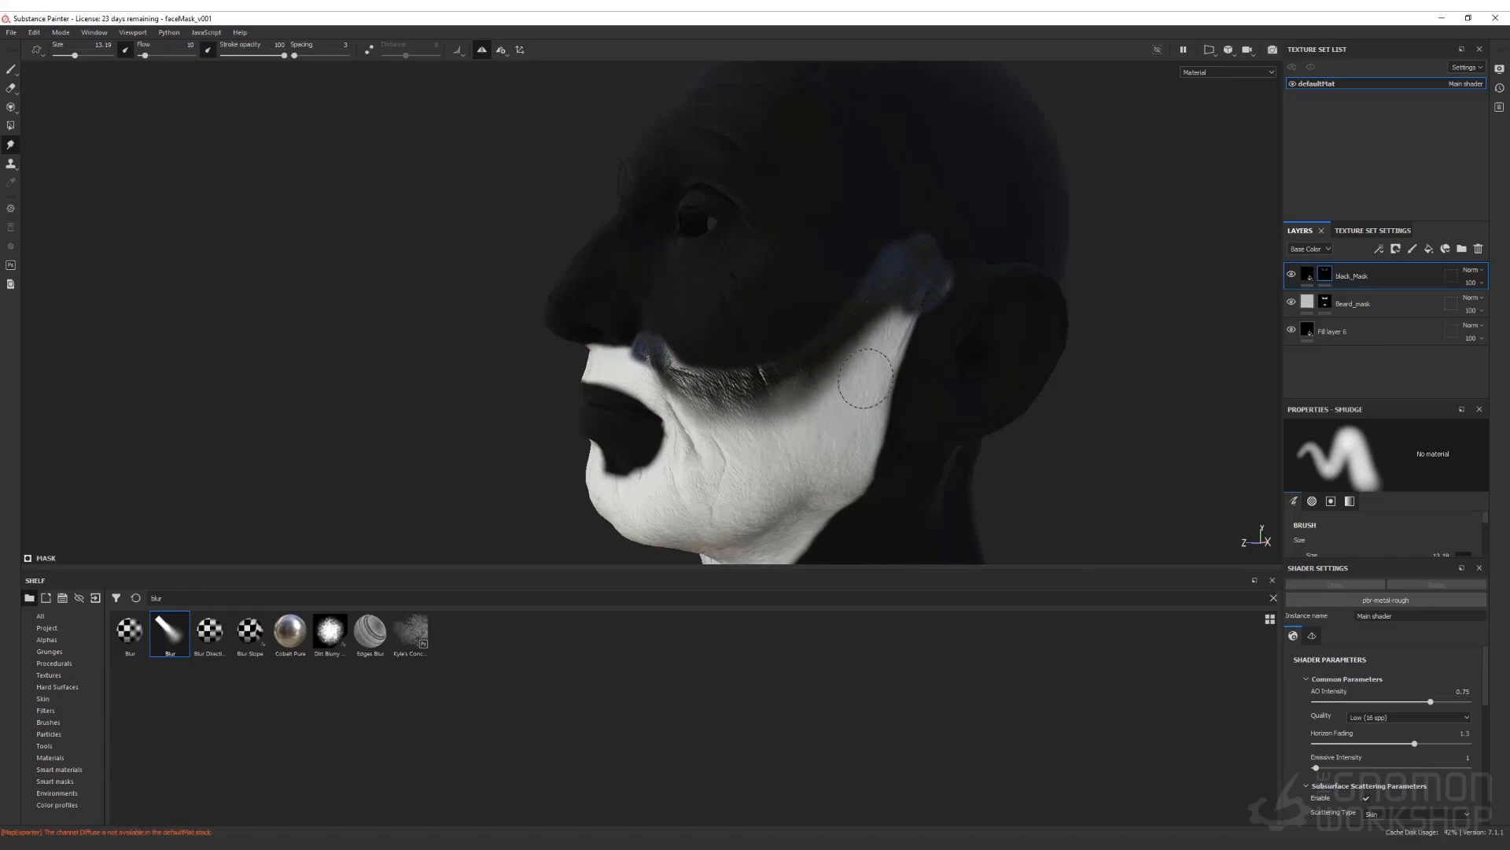
{"action": "mouse_move", "coordinate": [908, 301]}
{"action": "left_mouse_down"}
{"action": "mouse_move", "coordinate": [928, 291]}
{"action": "mouse_move", "coordinate": [891, 314]}
{"action": "mouse_move", "coordinate": [843, 306]}
{"action": "mouse_move", "coordinate": [861, 381]}
{"action": "left_mouse_up"}
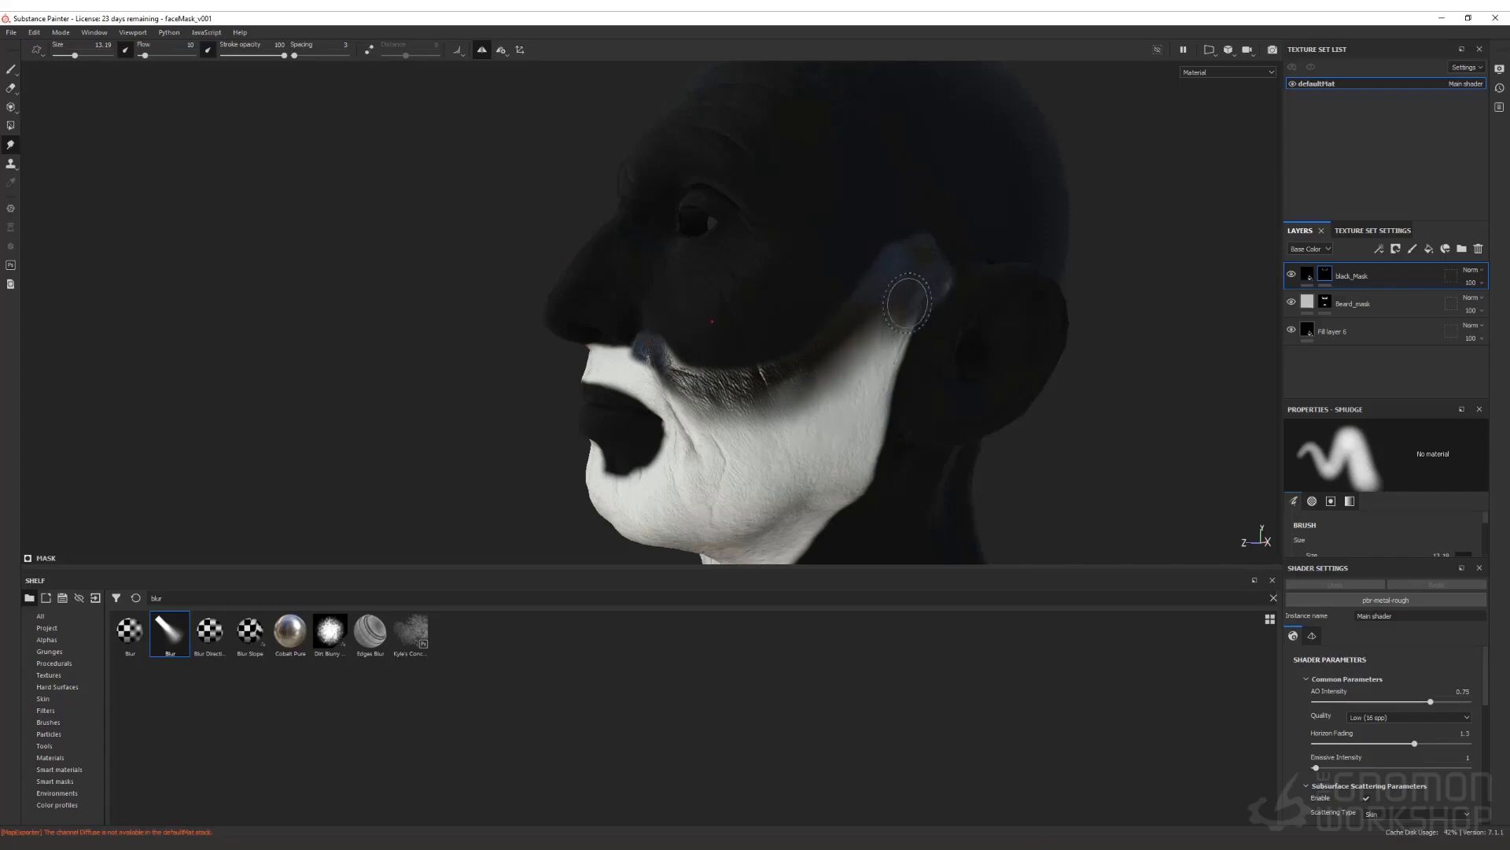
{"action": "left_click_drag", "start_coordinate": [907, 302], "coordinate": [878, 312]}
{"action": "mouse_move", "coordinate": [803, 400]}
{"action": "left_mouse_down"}
{"action": "mouse_move", "coordinate": [757, 407]}
{"action": "mouse_move", "coordinate": [806, 449]}
{"action": "mouse_move", "coordinate": [776, 447]}
{"action": "left_mouse_up"}
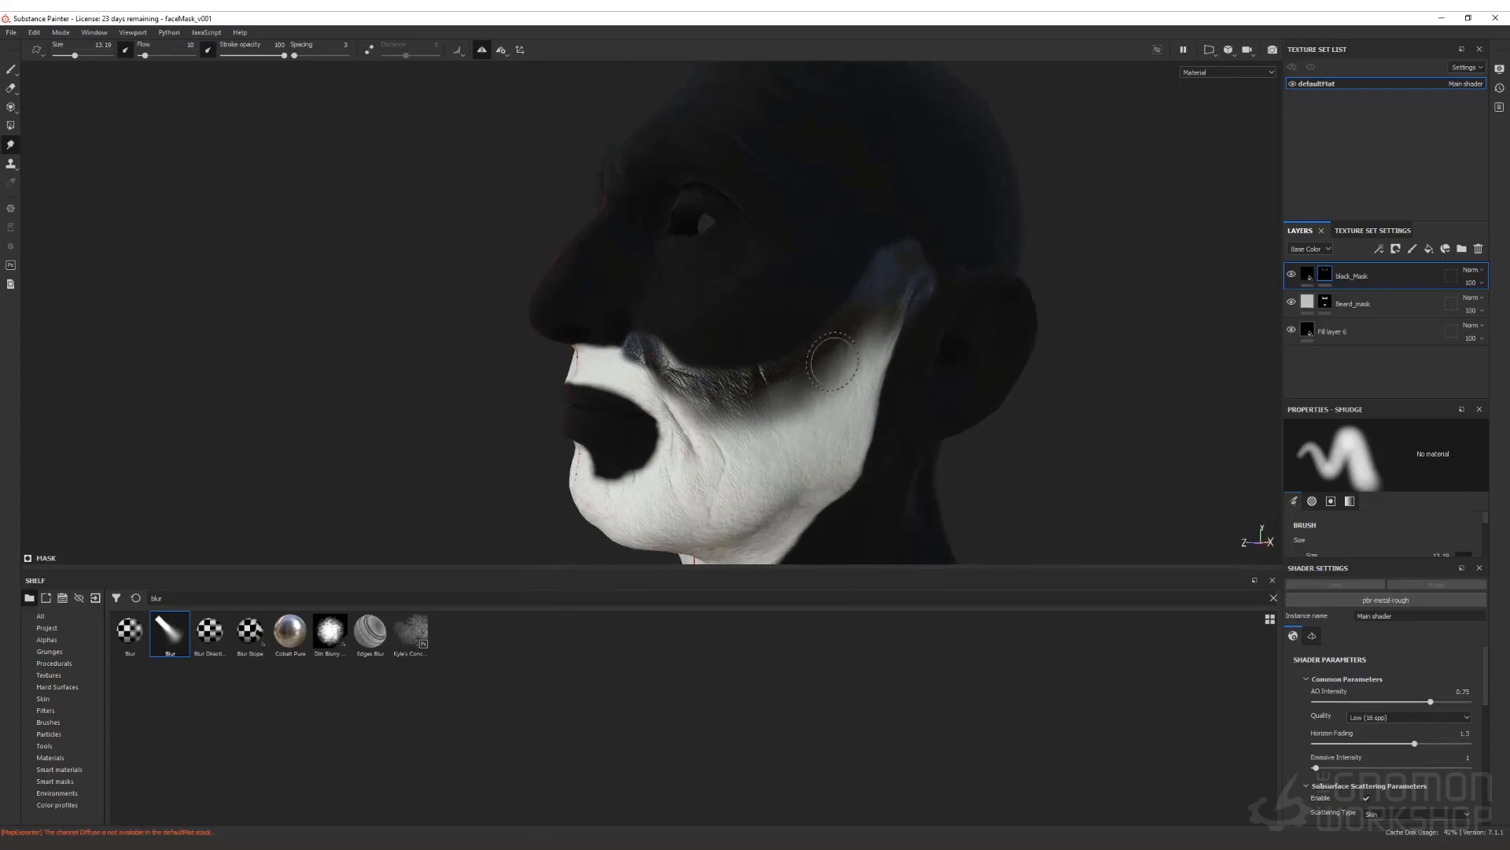
{"action": "mouse_move", "coordinate": [749, 397]}
{"action": "left_mouse_down"}
{"action": "mouse_move", "coordinate": [786, 354]}
{"action": "mouse_move", "coordinate": [759, 411]}
{"action": "left_mouse_up"}
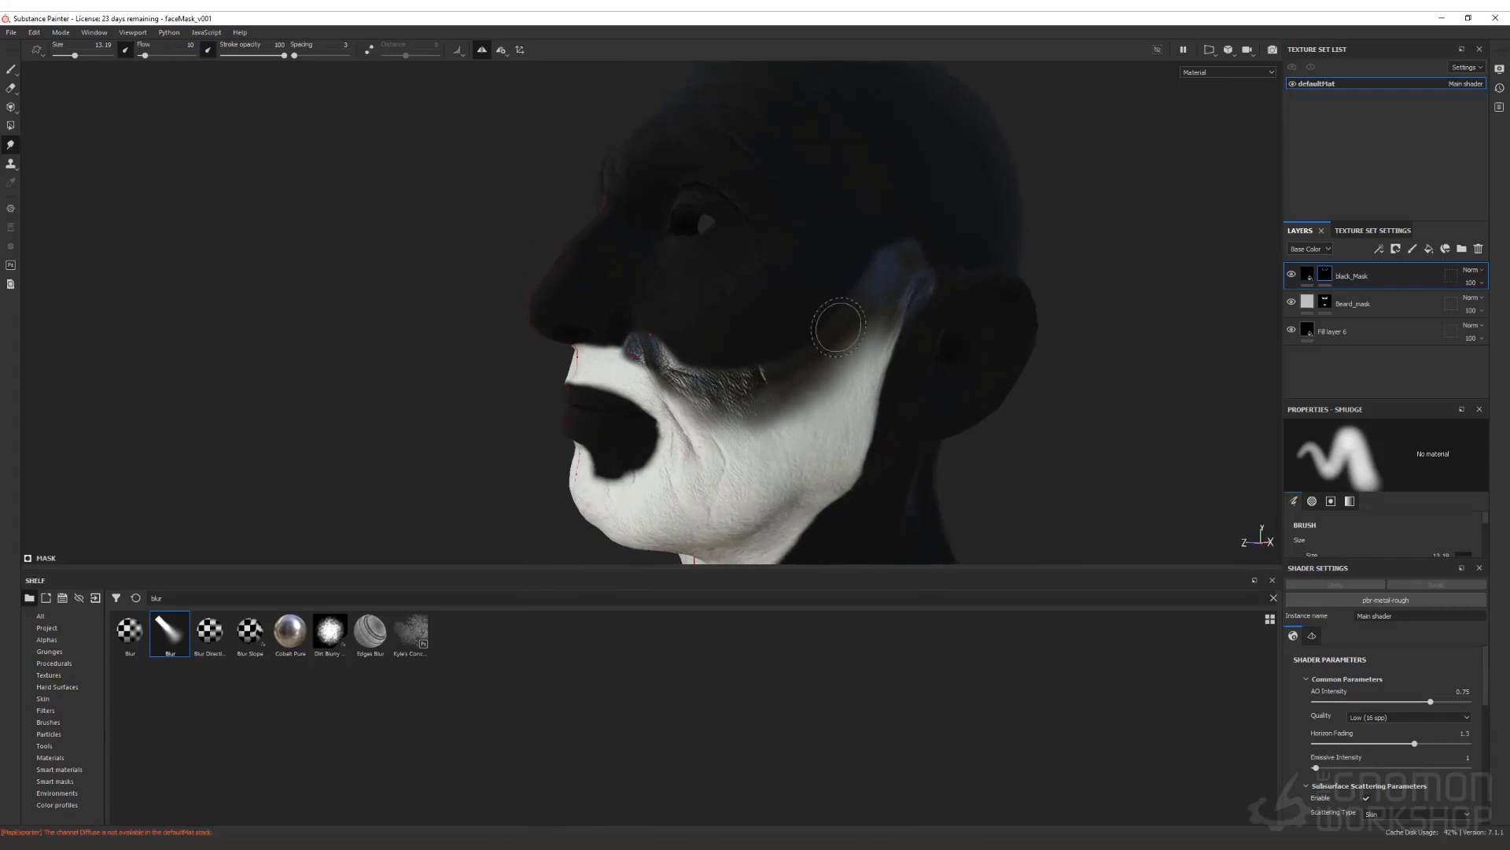
{"action": "mouse_move", "coordinate": [854, 444]}
{"action": "left_mouse_down", "text": "alt"}
{"action": "mouse_move", "coordinate": [807, 388]}
{"action": "mouse_move", "coordinate": [868, 301]}
{"action": "left_mouse_up", "text": "alt"}
{"action": "left_click_drag", "start_coordinate": [873, 356], "coordinate": [907, 255]}
{"action": "mouse_move", "coordinate": [775, 417]}
{"action": "left_mouse_down"}
{"action": "mouse_move", "coordinate": [796, 340]}
{"action": "mouse_move", "coordinate": [814, 416]}
{"action": "mouse_move", "coordinate": [870, 411]}
{"action": "mouse_move", "coordinate": [829, 388]}
{"action": "left_mouse_up"}
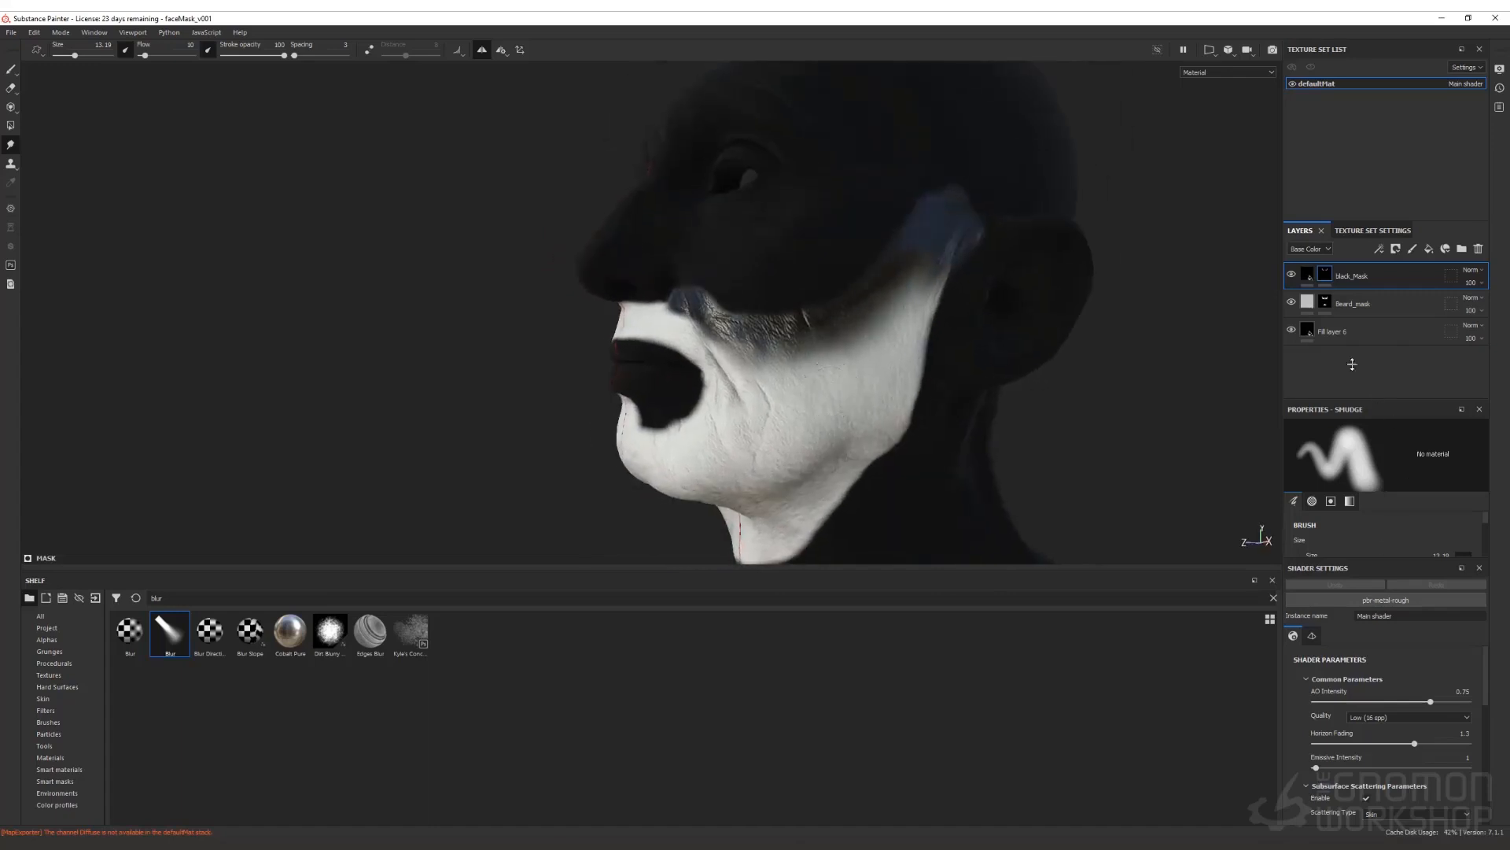
{"action": "middle_click_drag", "start_coordinate": [827, 384], "coordinate": [873, 290], "text": "alt"}
{"action": "left_click_drag", "start_coordinate": [911, 423], "coordinate": [922, 384], "text": "alt"}
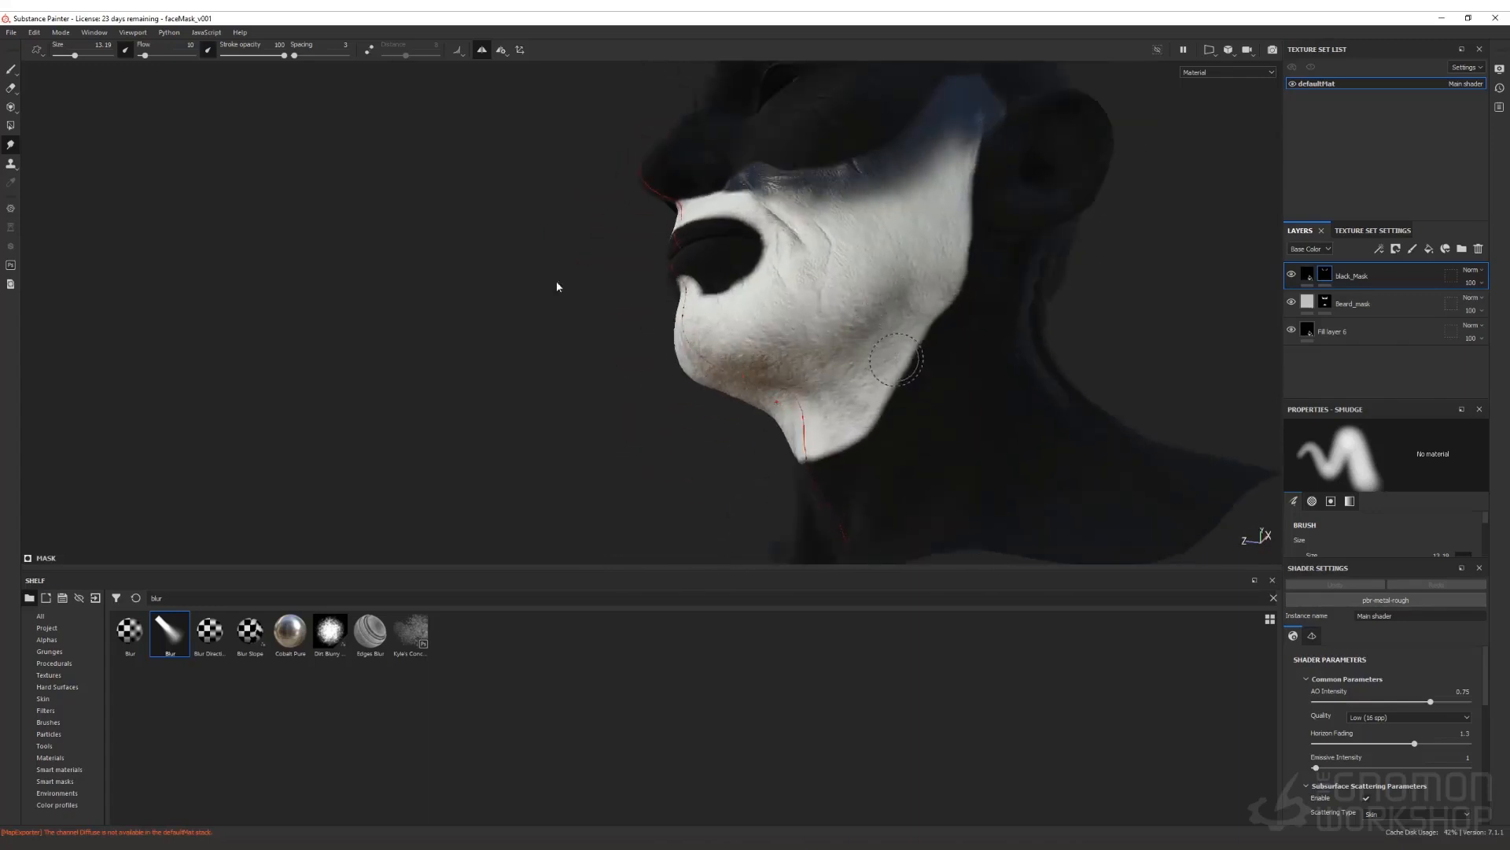
{"action": "key", "text": "b"}
{"action": "key", "text": "b"}
{"action": "left_click", "coordinate": [1227, 72]}
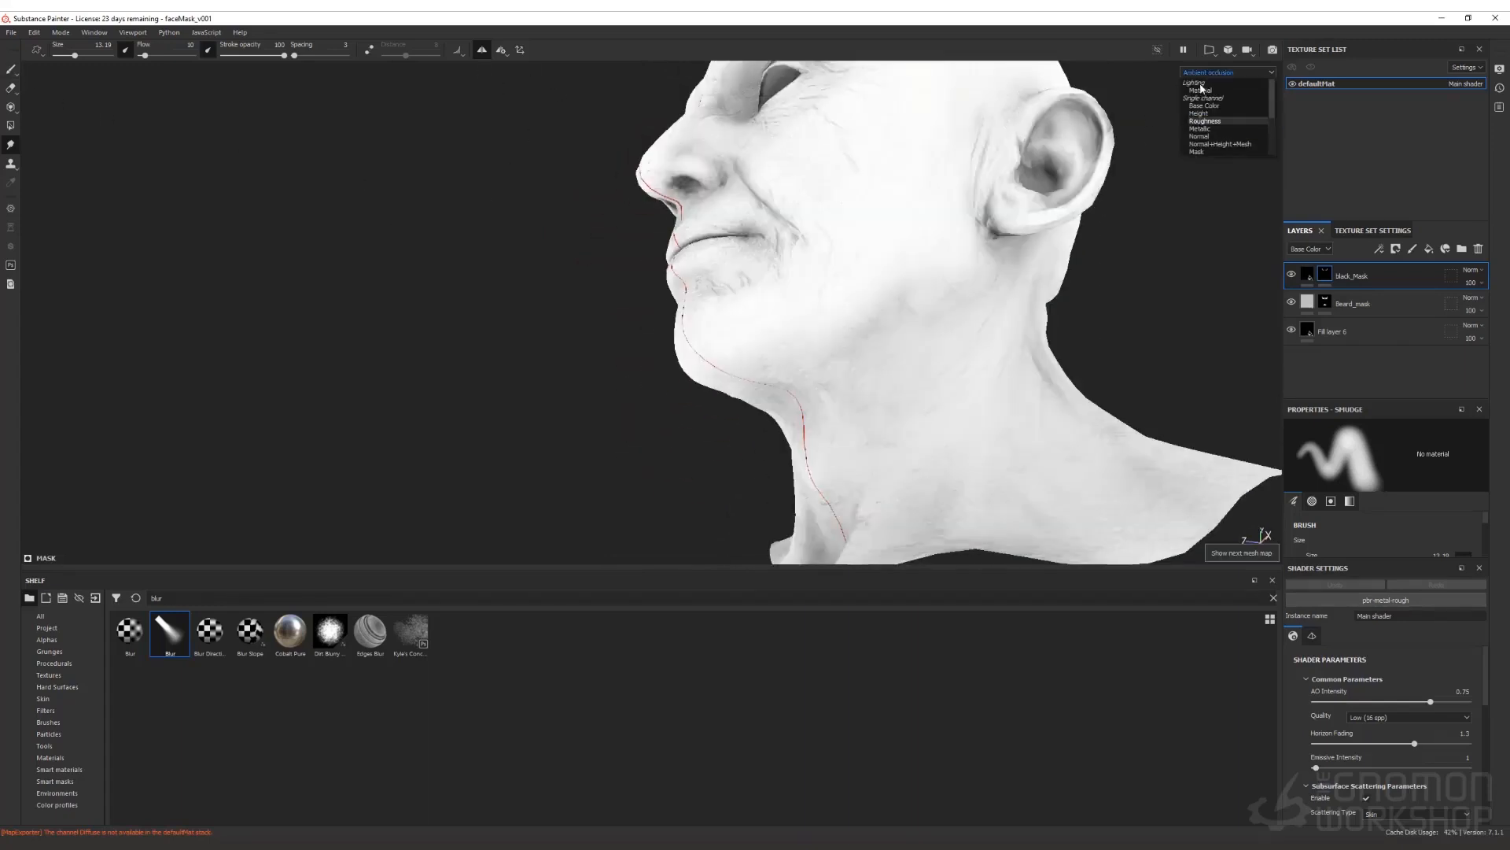
{"action": "left_click", "coordinate": [1200, 90]}
Step: Paint the black_Mask layer's mask over the neck below the jawline, and soften that edge with an enlarged Blur smudge brush
{"action": "left_click", "coordinate": [11, 71]}
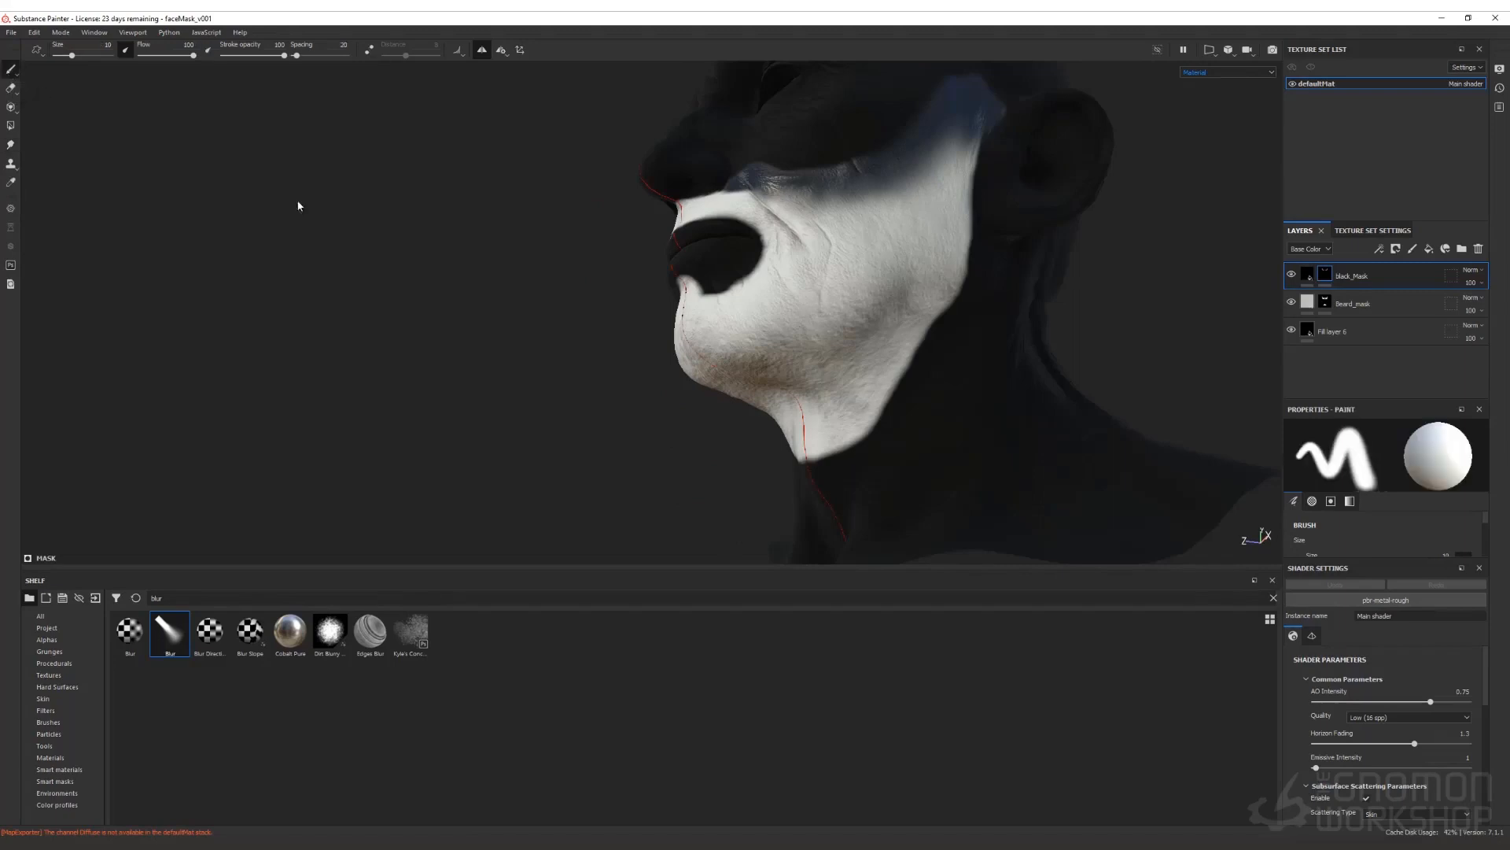
{"action": "mouse_move", "coordinate": [928, 338]}
{"action": "left_mouse_down"}
{"action": "mouse_move", "coordinate": [806, 448]}
{"action": "mouse_move", "coordinate": [905, 385]}
{"action": "mouse_move", "coordinate": [793, 428]}
{"action": "mouse_move", "coordinate": [944, 334]}
{"action": "mouse_move", "coordinate": [802, 407]}
{"action": "left_mouse_up"}
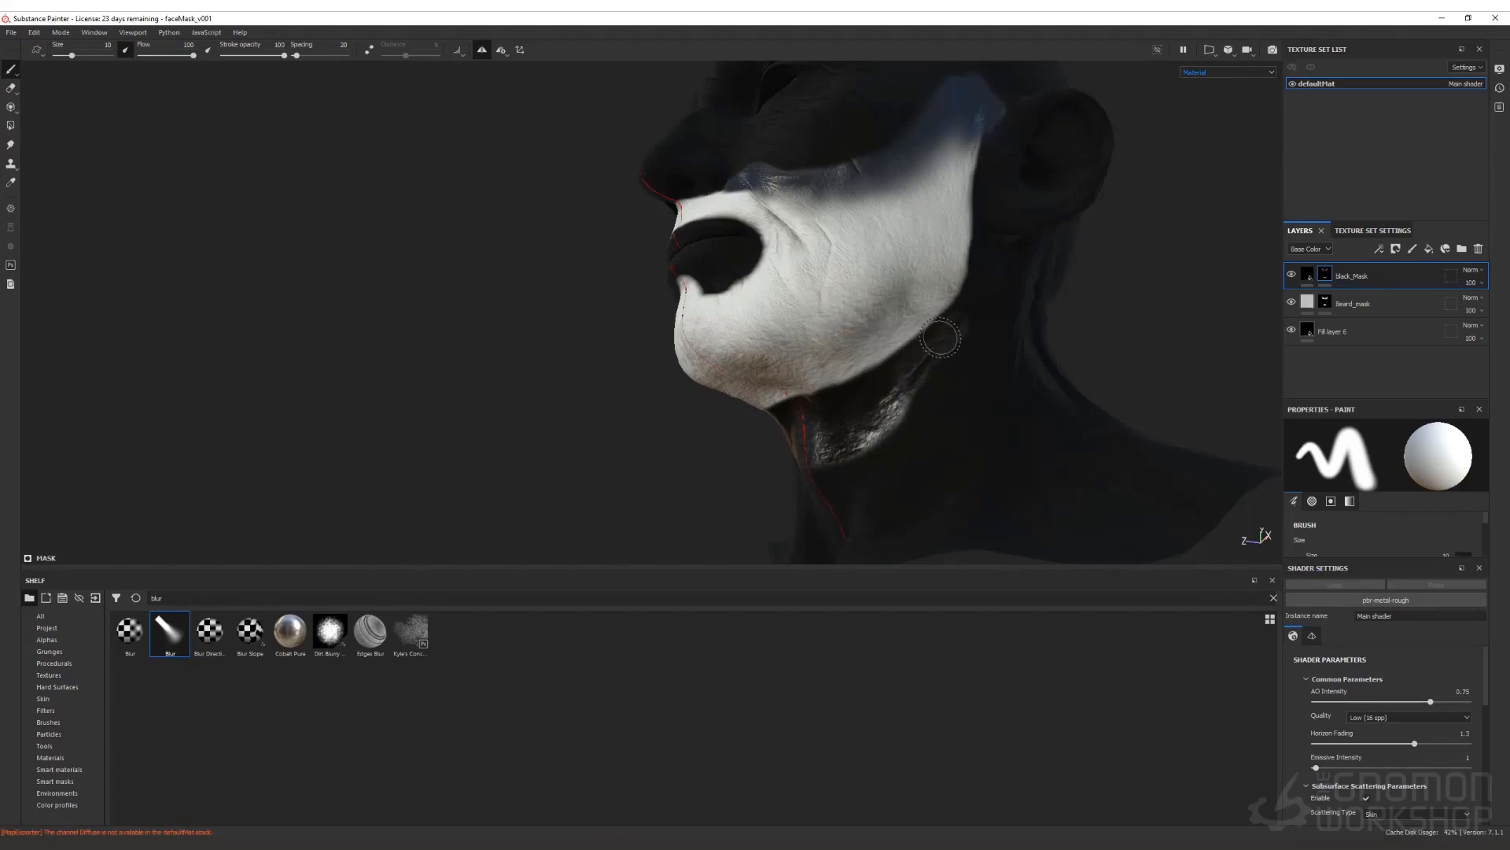
{"action": "key", "text": "5"}
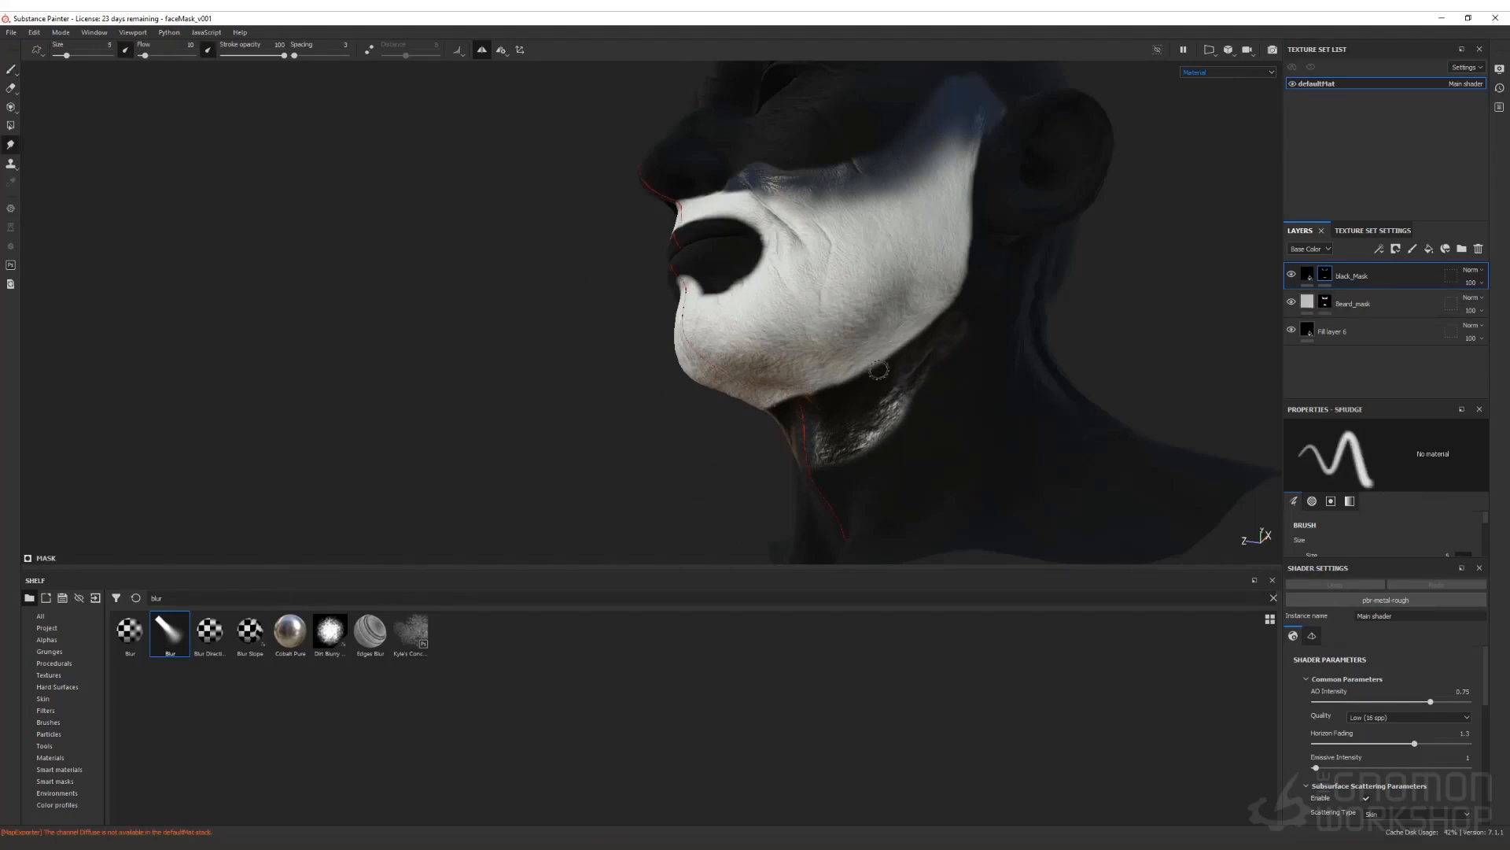
{"action": "right_click_drag", "start_coordinate": [901, 350], "coordinate": [901, 358], "text": "ctrl"}
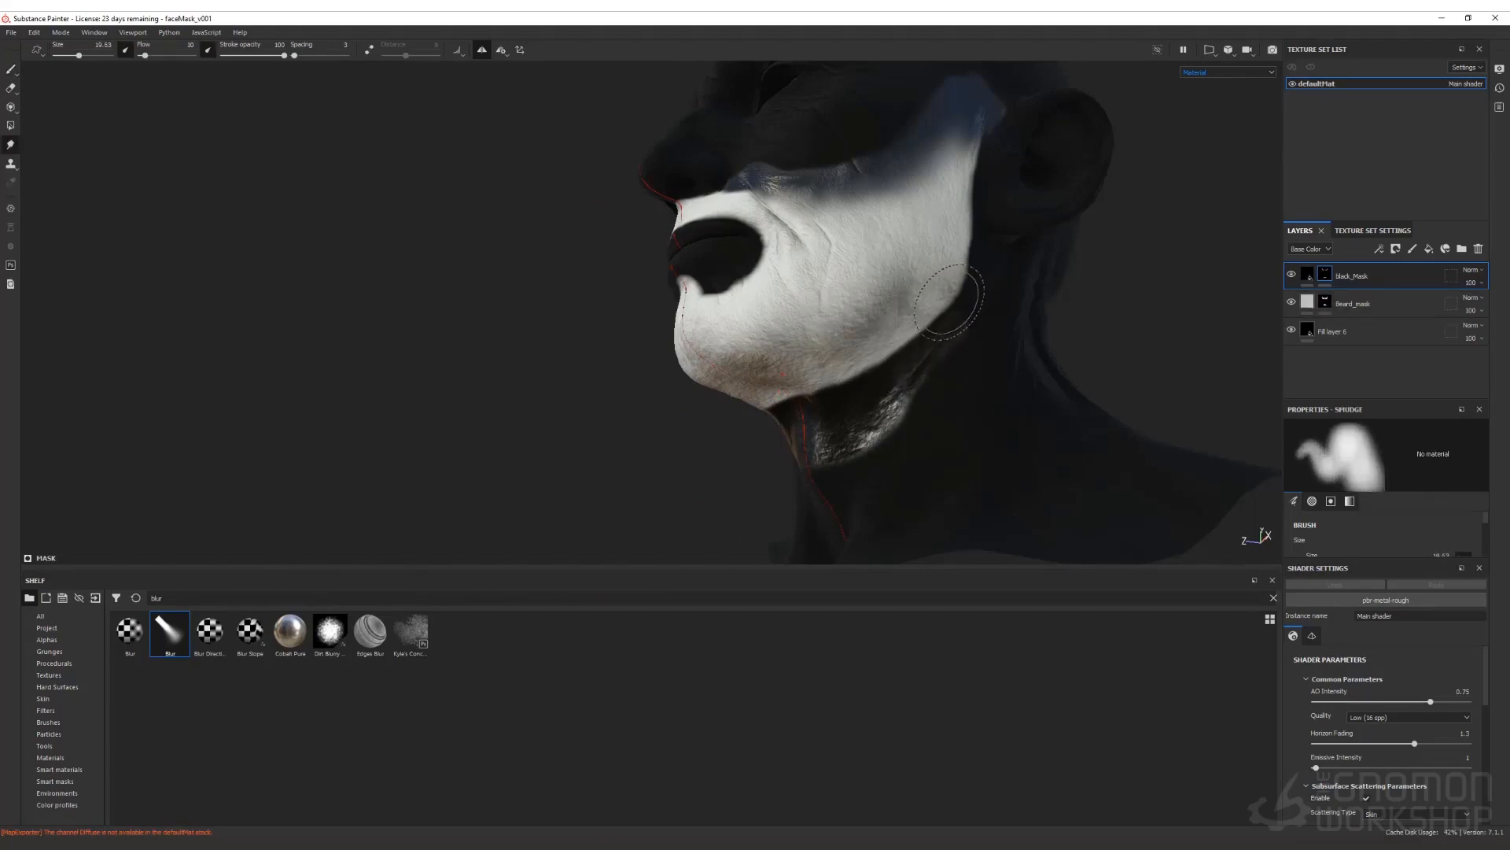
{"action": "mouse_move", "coordinate": [902, 358]}
{"action": "left_mouse_down"}
{"action": "mouse_move", "coordinate": [959, 307]}
{"action": "mouse_move", "coordinate": [928, 346]}
{"action": "mouse_move", "coordinate": [795, 417]}
{"action": "mouse_move", "coordinate": [848, 366]}
{"action": "mouse_move", "coordinate": [862, 397]}
{"action": "mouse_move", "coordinate": [890, 409]}
{"action": "mouse_move", "coordinate": [915, 298]}
{"action": "mouse_move", "coordinate": [927, 387]}
{"action": "mouse_move", "coordinate": [904, 425]}
{"action": "mouse_move", "coordinate": [832, 443]}
{"action": "left_mouse_up"}
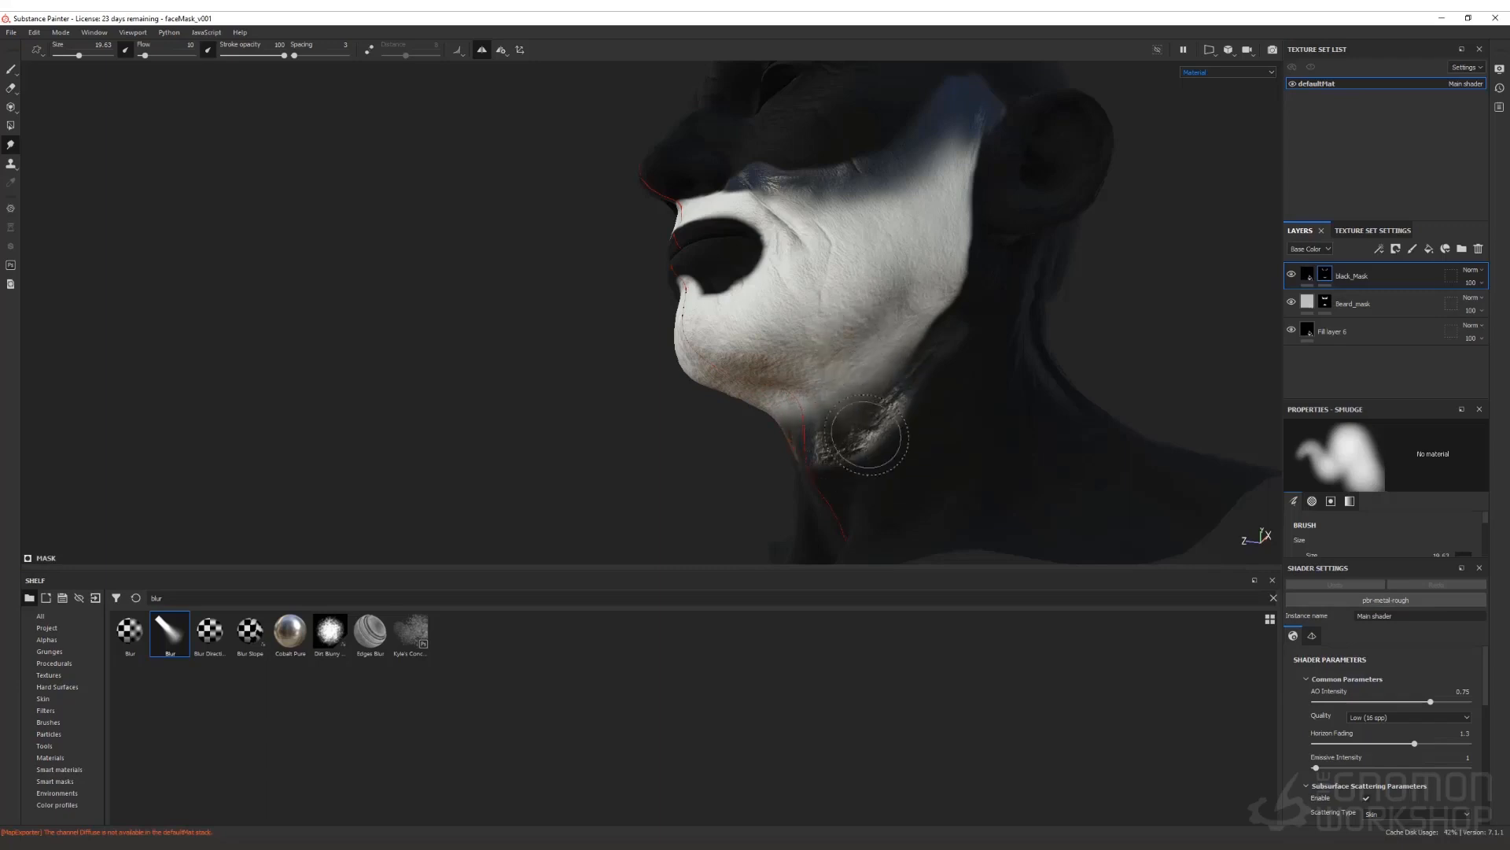
Step: Paint the mask along the rear corner of the jaw below the ear, and blur the edge into a fade
{"action": "mouse_move", "coordinate": [1002, 370]}
{"action": "left_mouse_down", "text": "alt"}
{"action": "mouse_move", "coordinate": [1136, 405]}
{"action": "mouse_move", "coordinate": [895, 426]}
{"action": "left_mouse_up", "text": "alt"}
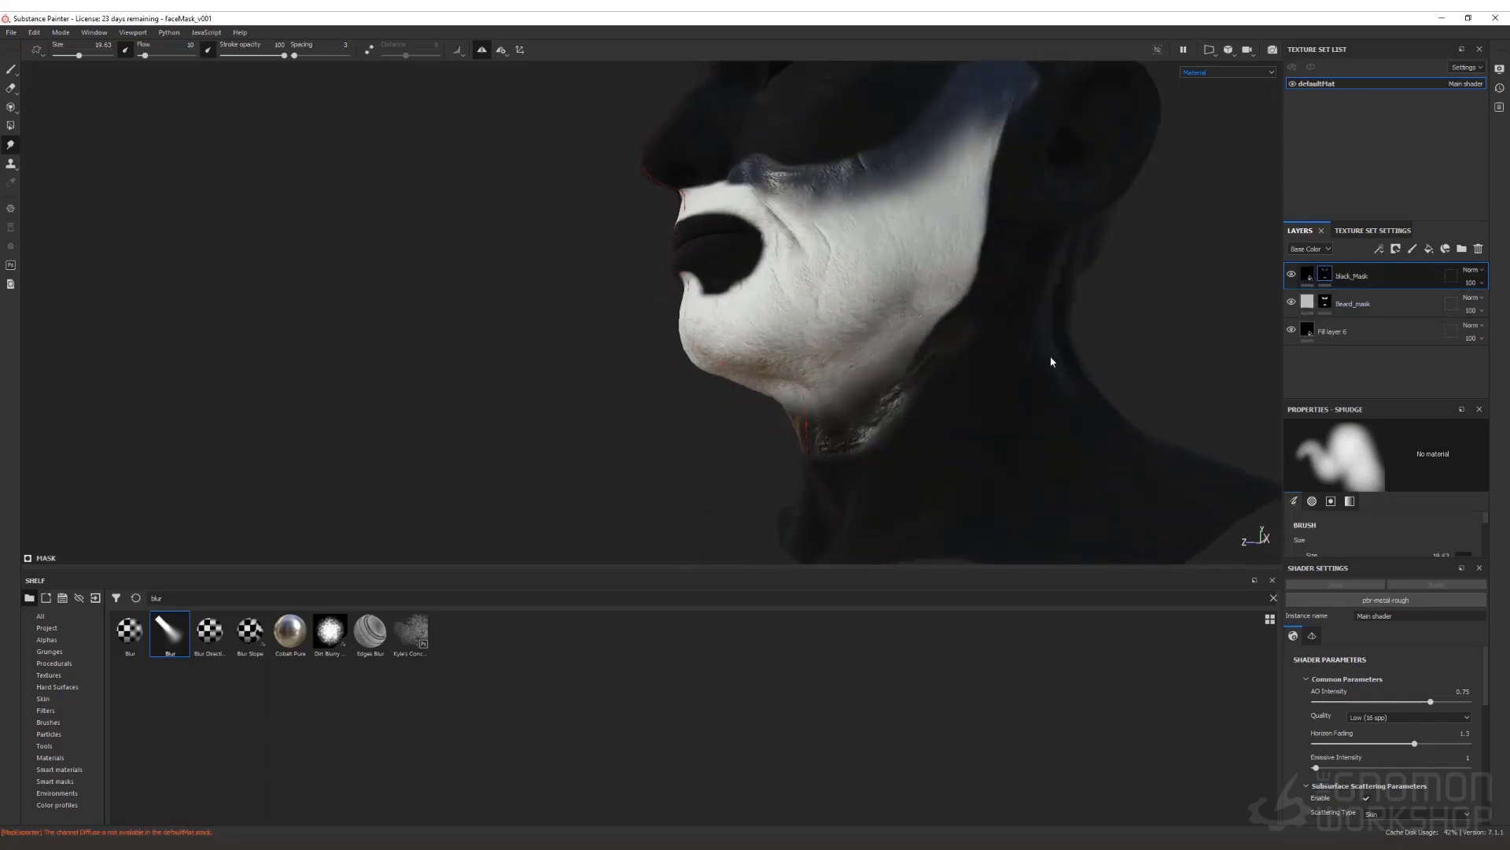
{"action": "mouse_move", "coordinate": [980, 380]}
{"action": "left_mouse_down", "text": "alt"}
{"action": "mouse_move", "coordinate": [1009, 324]}
{"action": "mouse_move", "coordinate": [972, 386]}
{"action": "mouse_move", "coordinate": [968, 282]}
{"action": "left_mouse_up", "text": "alt"}
{"action": "left_click", "coordinate": [11, 70]}
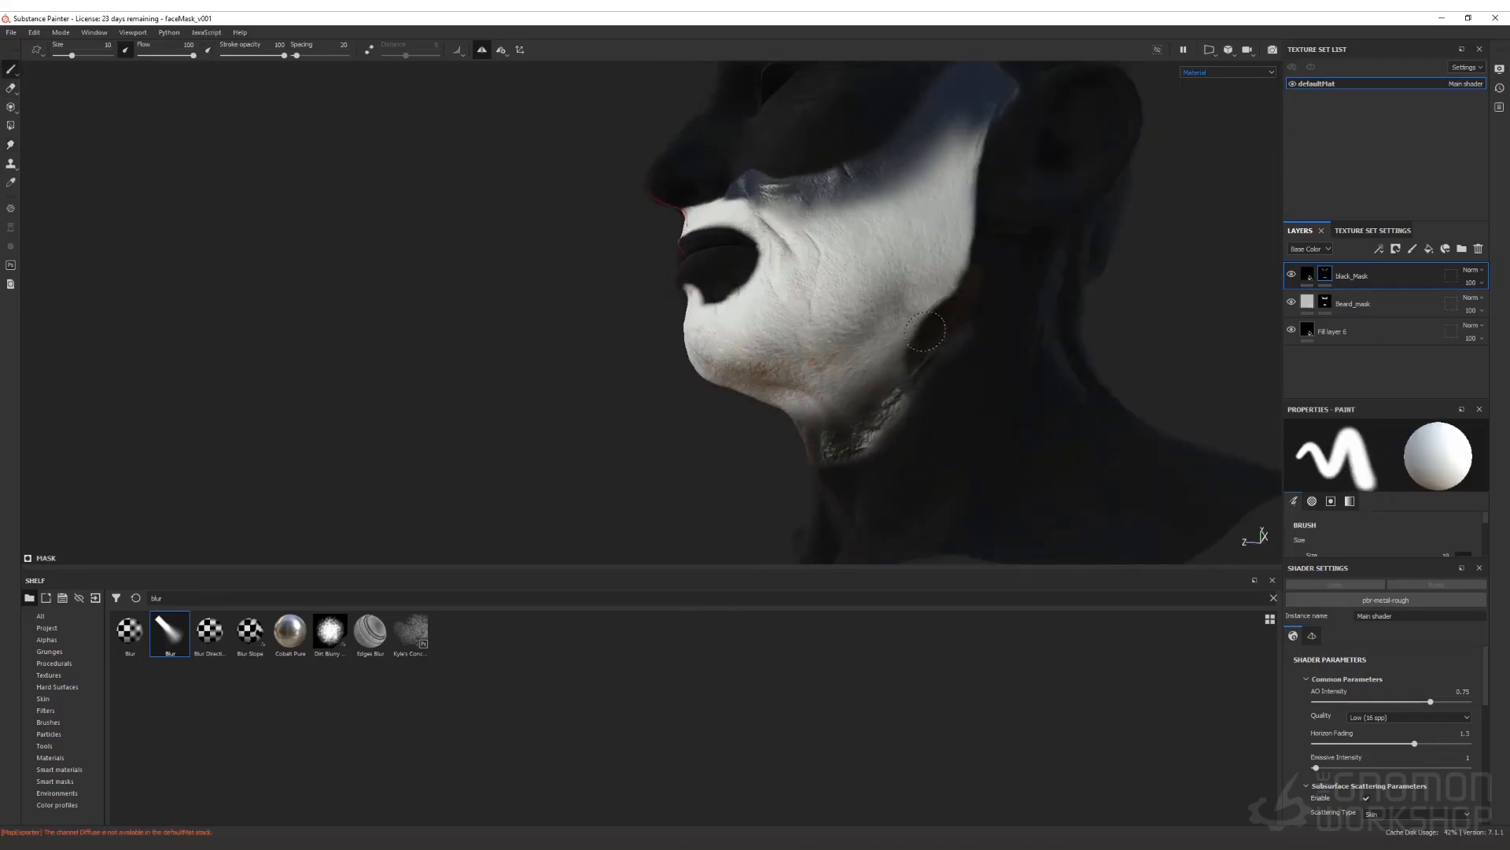
{"action": "mouse_move", "coordinate": [905, 381]}
{"action": "left_mouse_down"}
{"action": "mouse_move", "coordinate": [998, 354]}
{"action": "mouse_move", "coordinate": [963, 296]}
{"action": "left_mouse_up"}
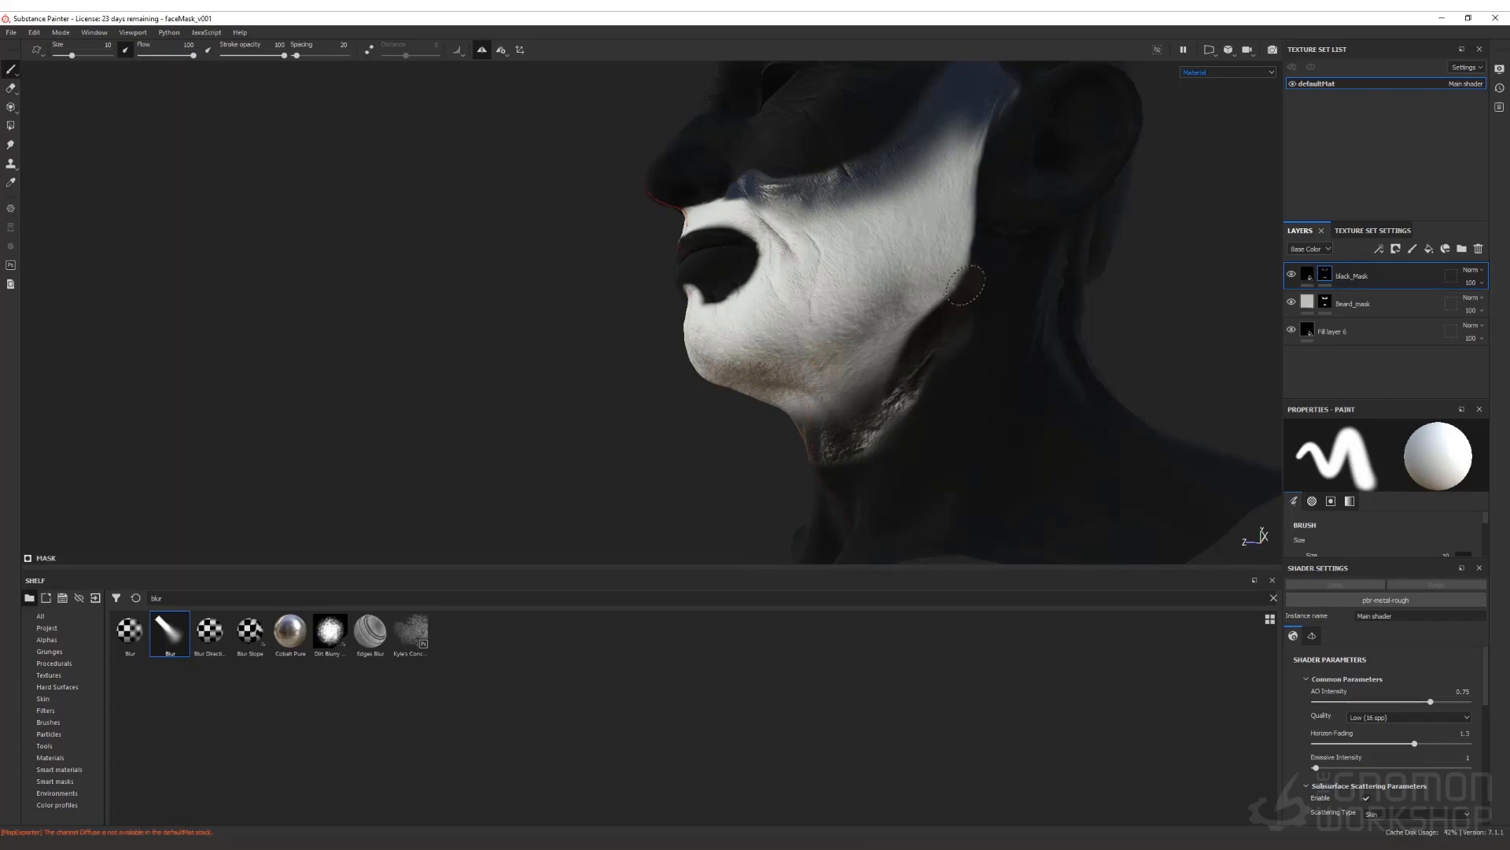
{"action": "left_click", "coordinate": [10, 144]}
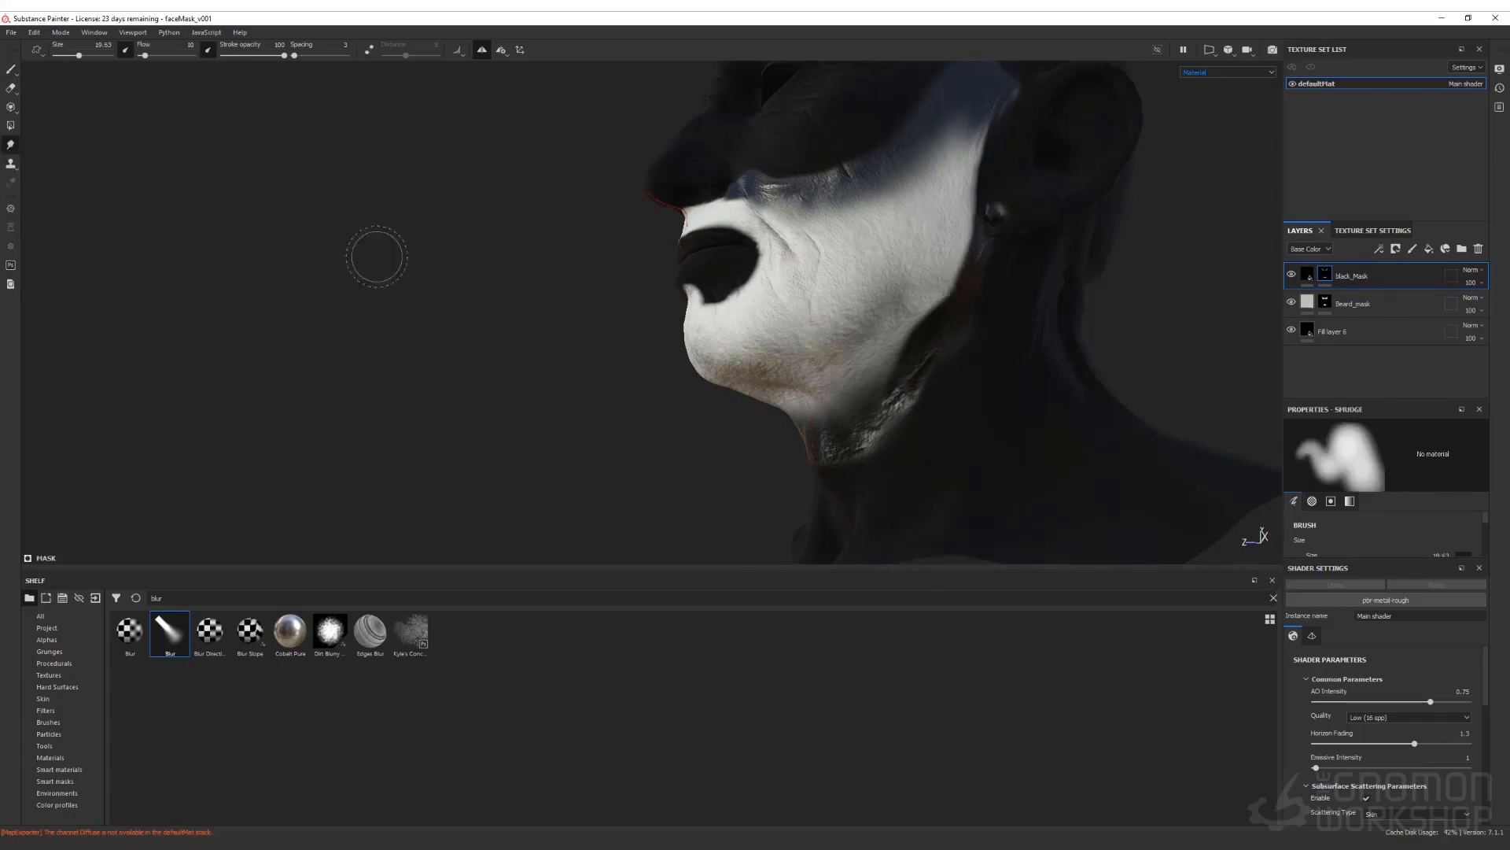
{"action": "mouse_move", "coordinate": [961, 311]}
{"action": "left_mouse_down"}
{"action": "mouse_move", "coordinate": [935, 314]}
{"action": "mouse_move", "coordinate": [921, 343]}
{"action": "mouse_move", "coordinate": [931, 274]}
{"action": "mouse_move", "coordinate": [940, 326]}
{"action": "mouse_move", "coordinate": [921, 268]}
{"action": "mouse_move", "coordinate": [933, 354]}
{"action": "mouse_move", "coordinate": [910, 362]}
{"action": "mouse_move", "coordinate": [932, 358]}
{"action": "mouse_move", "coordinate": [956, 315]}
{"action": "mouse_move", "coordinate": [950, 225]}
{"action": "mouse_move", "coordinate": [975, 212]}
{"action": "mouse_move", "coordinate": [918, 354]}
{"action": "mouse_move", "coordinate": [823, 339]}
{"action": "mouse_move", "coordinate": [1163, 360]}
{"action": "mouse_move", "coordinate": [1147, 397]}
{"action": "left_mouse_up"}
Step: Paint the mask around the lower corner of the mouth, and blur the edges there and on the cheek beside the nose
{"action": "left_click", "coordinate": [10, 69]}
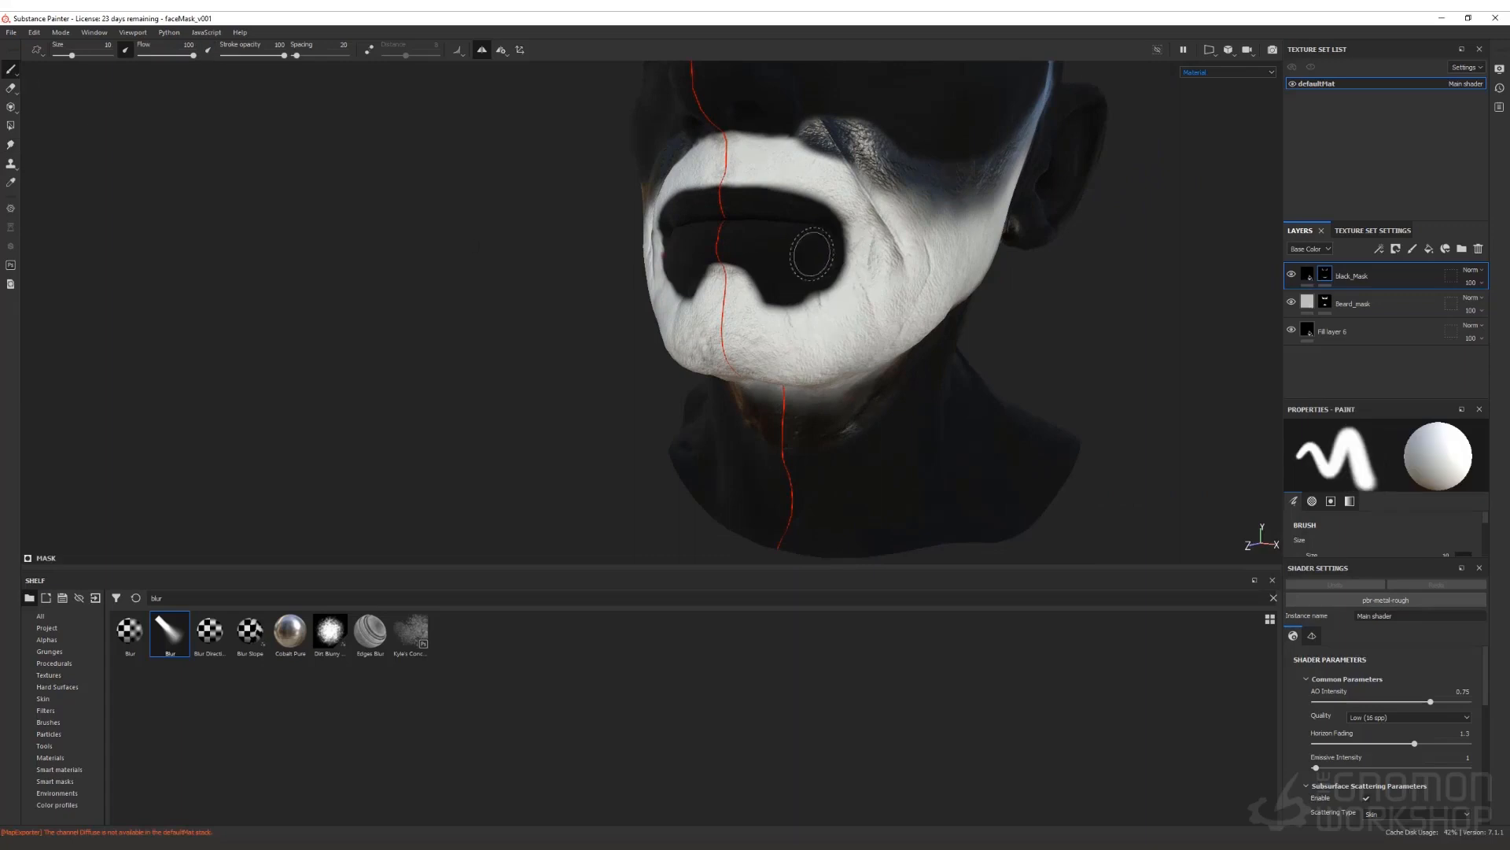
{"action": "mouse_move", "coordinate": [755, 271]}
{"action": "left_mouse_down"}
{"action": "mouse_move", "coordinate": [806, 309]}
{"action": "mouse_move", "coordinate": [838, 263]}
{"action": "mouse_move", "coordinate": [825, 228]}
{"action": "mouse_move", "coordinate": [810, 323]}
{"action": "mouse_move", "coordinate": [759, 310]}
{"action": "mouse_move", "coordinate": [748, 261]}
{"action": "mouse_move", "coordinate": [775, 308]}
{"action": "mouse_move", "coordinate": [826, 319]}
{"action": "mouse_move", "coordinate": [860, 256]}
{"action": "mouse_move", "coordinate": [860, 287]}
{"action": "mouse_move", "coordinate": [822, 339]}
{"action": "mouse_move", "coordinate": [752, 314]}
{"action": "left_mouse_up"}
{"action": "left_click", "coordinate": [11, 161]}
{"action": "left_click_drag", "start_coordinate": [863, 368], "coordinate": [885, 403], "text": "alt"}
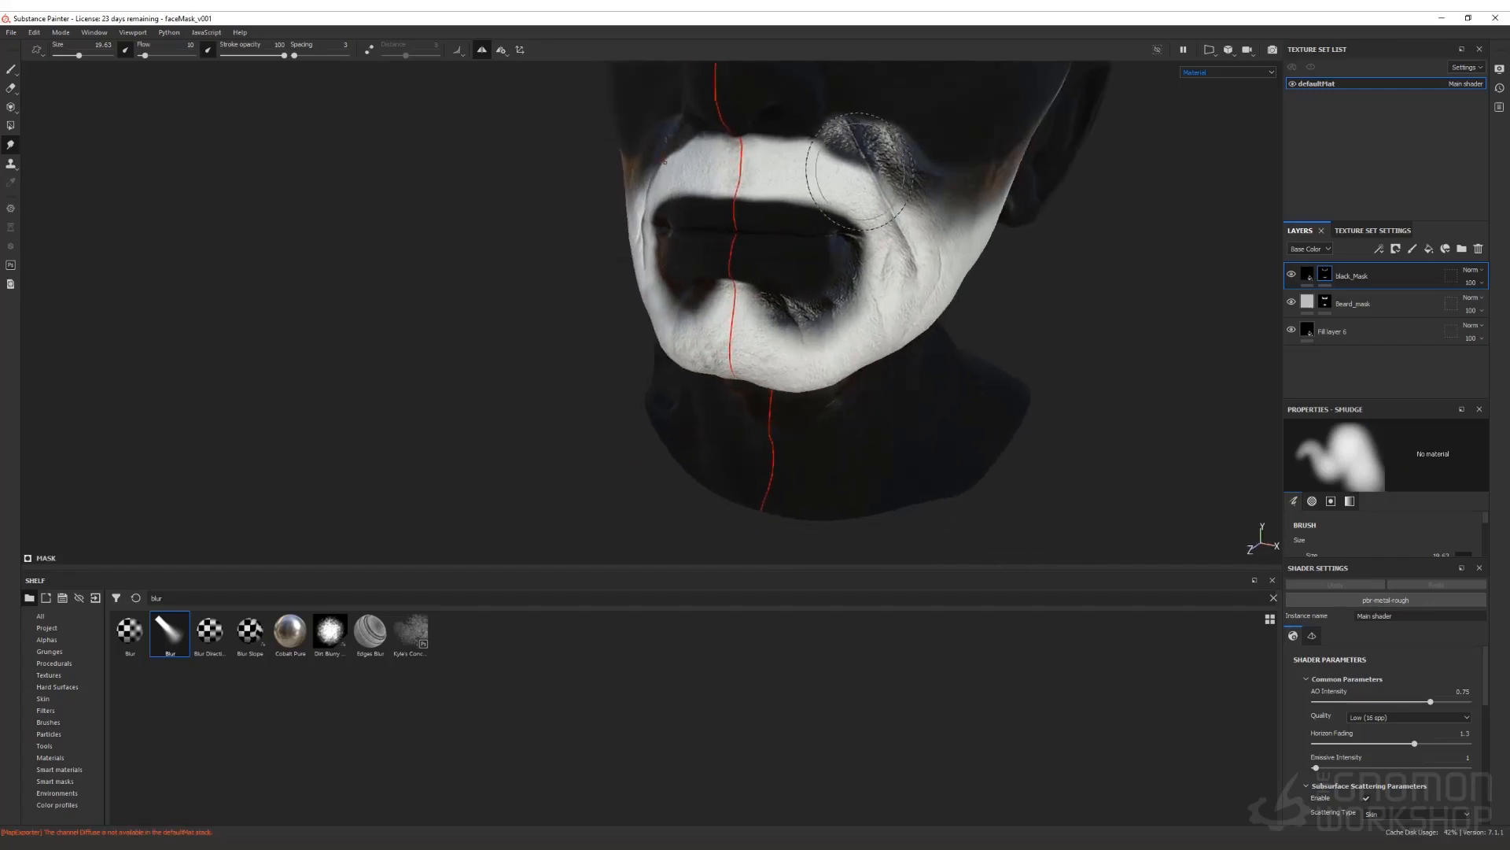
{"action": "mouse_move", "coordinate": [875, 143]}
{"action": "left_mouse_down"}
{"action": "mouse_move", "coordinate": [877, 197]}
{"action": "mouse_move", "coordinate": [838, 118]}
{"action": "mouse_move", "coordinate": [816, 157]}
{"action": "left_mouse_up"}
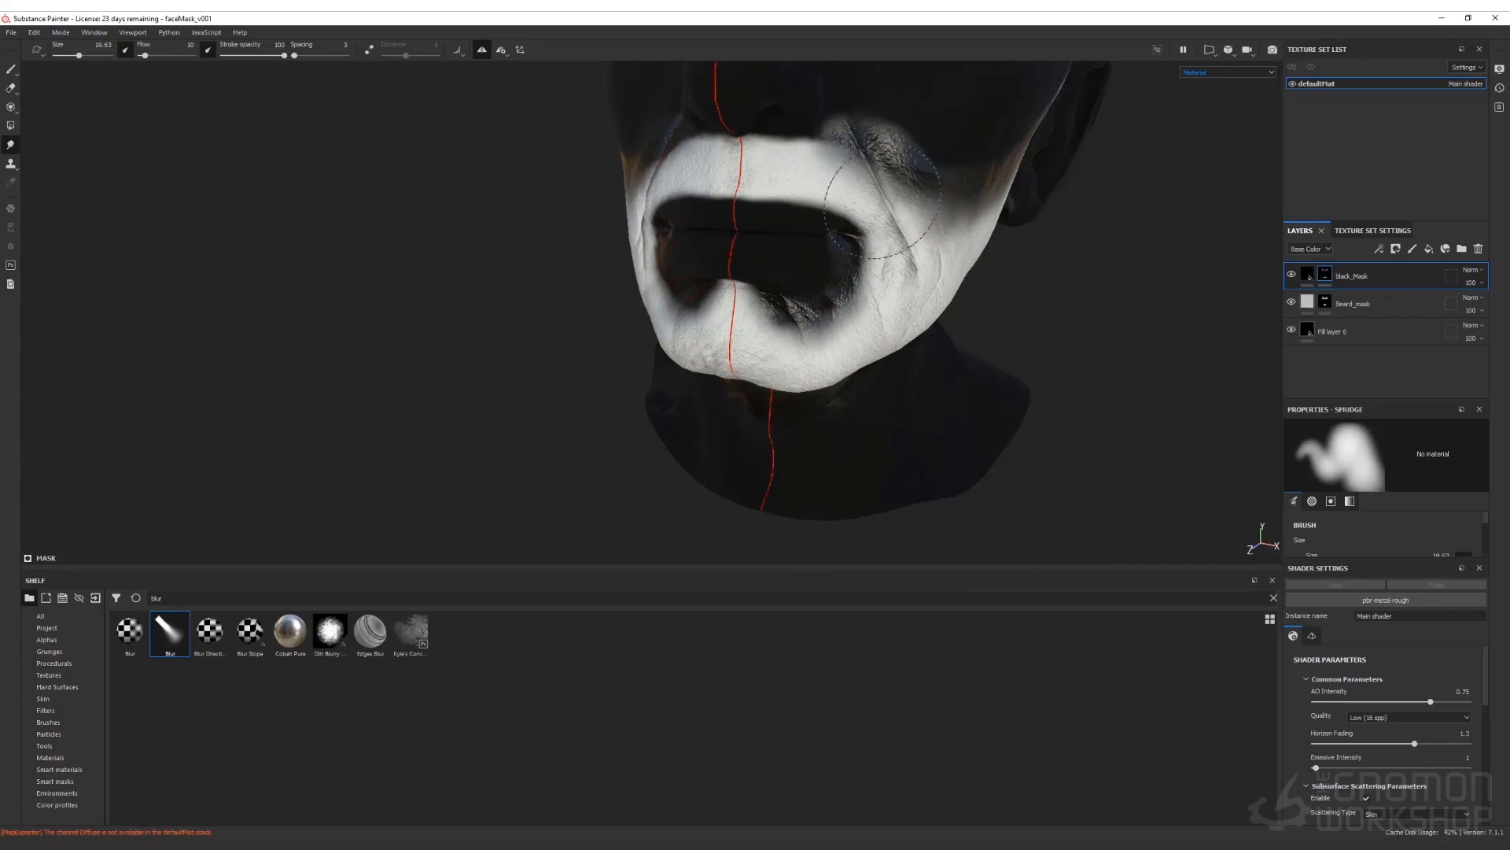
Step: Set the roughness of the black_Mask fill layer to 1
{"action": "left_click_drag", "start_coordinate": [959, 259], "coordinate": [1259, 330], "text": "alt"}
{"action": "left_click", "coordinate": [1307, 276]}
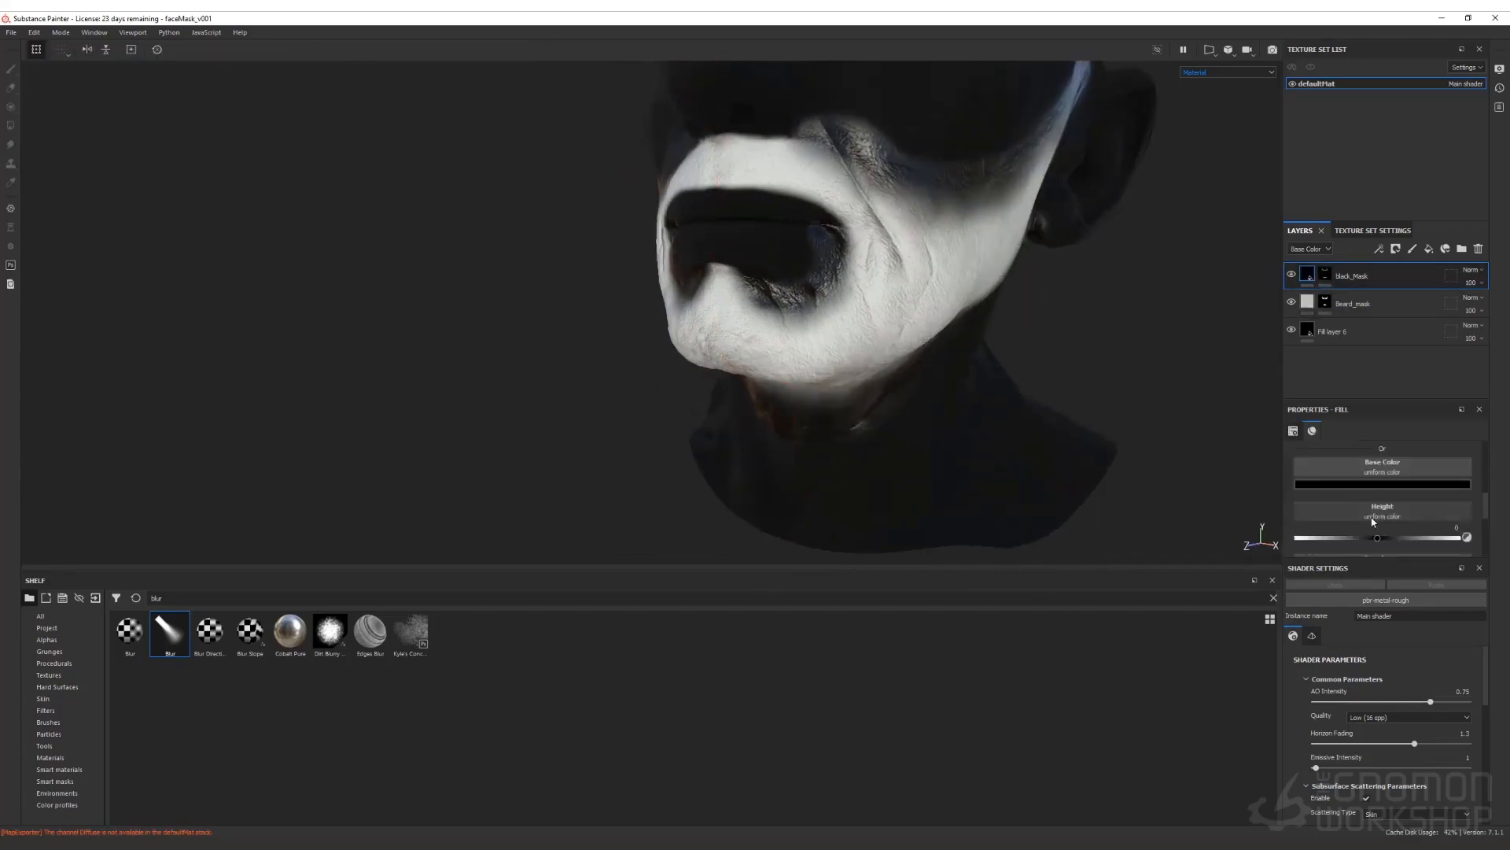
{"action": "scroll", "coordinate": [1385, 496], "scroll_direction": "down", "scroll_amount": 3}
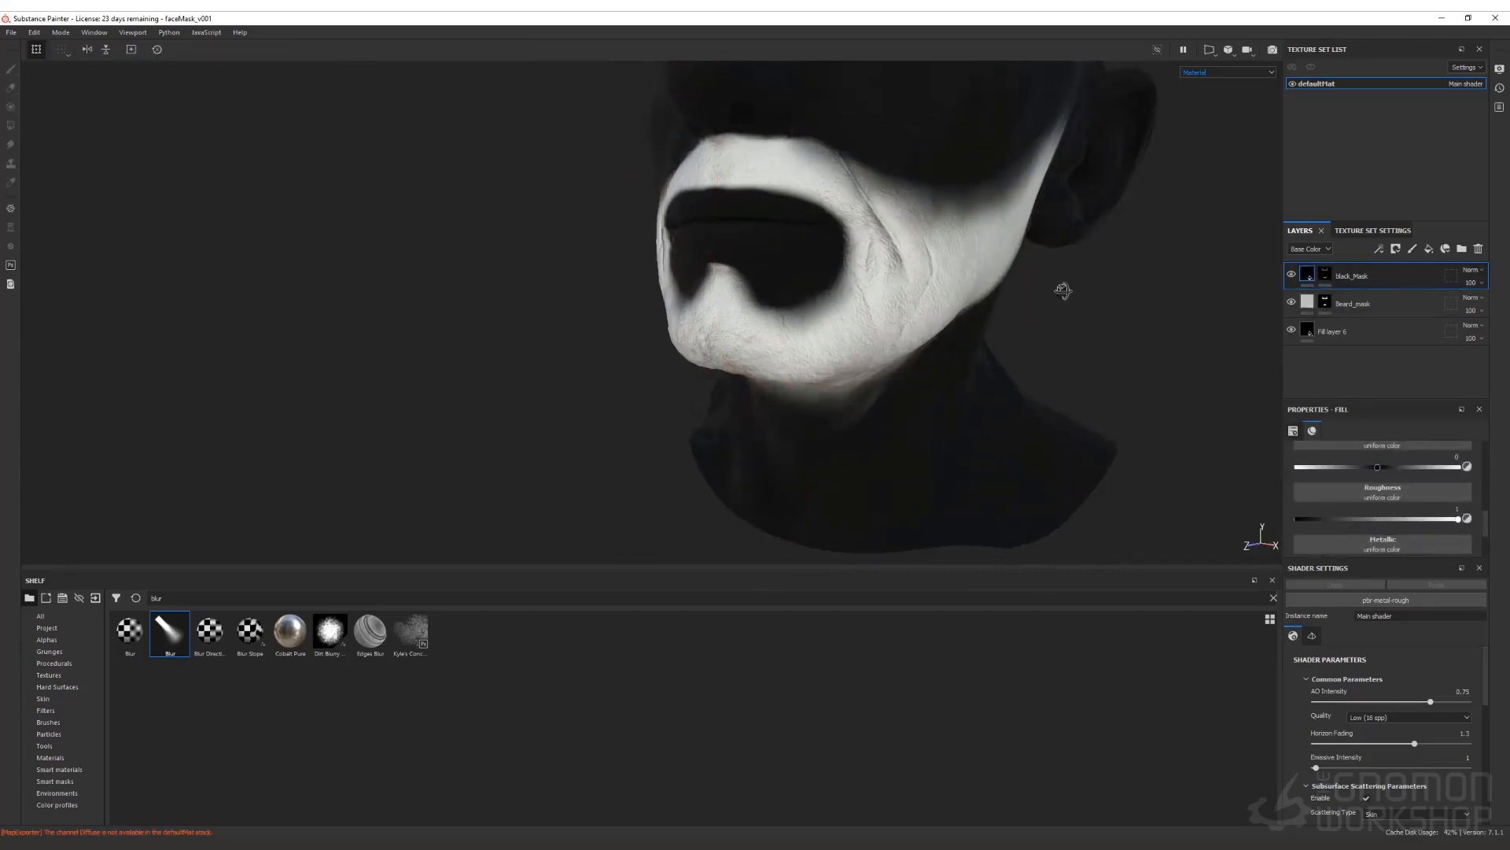
{"action": "left_click_drag", "start_coordinate": [1063, 290], "coordinate": [928, 243], "text": "alt"}
Step: Return to the black_Mask layer's mask and refine the beard edge under the jaw with paint and blur strokes
{"action": "left_click", "coordinate": [1324, 276]}
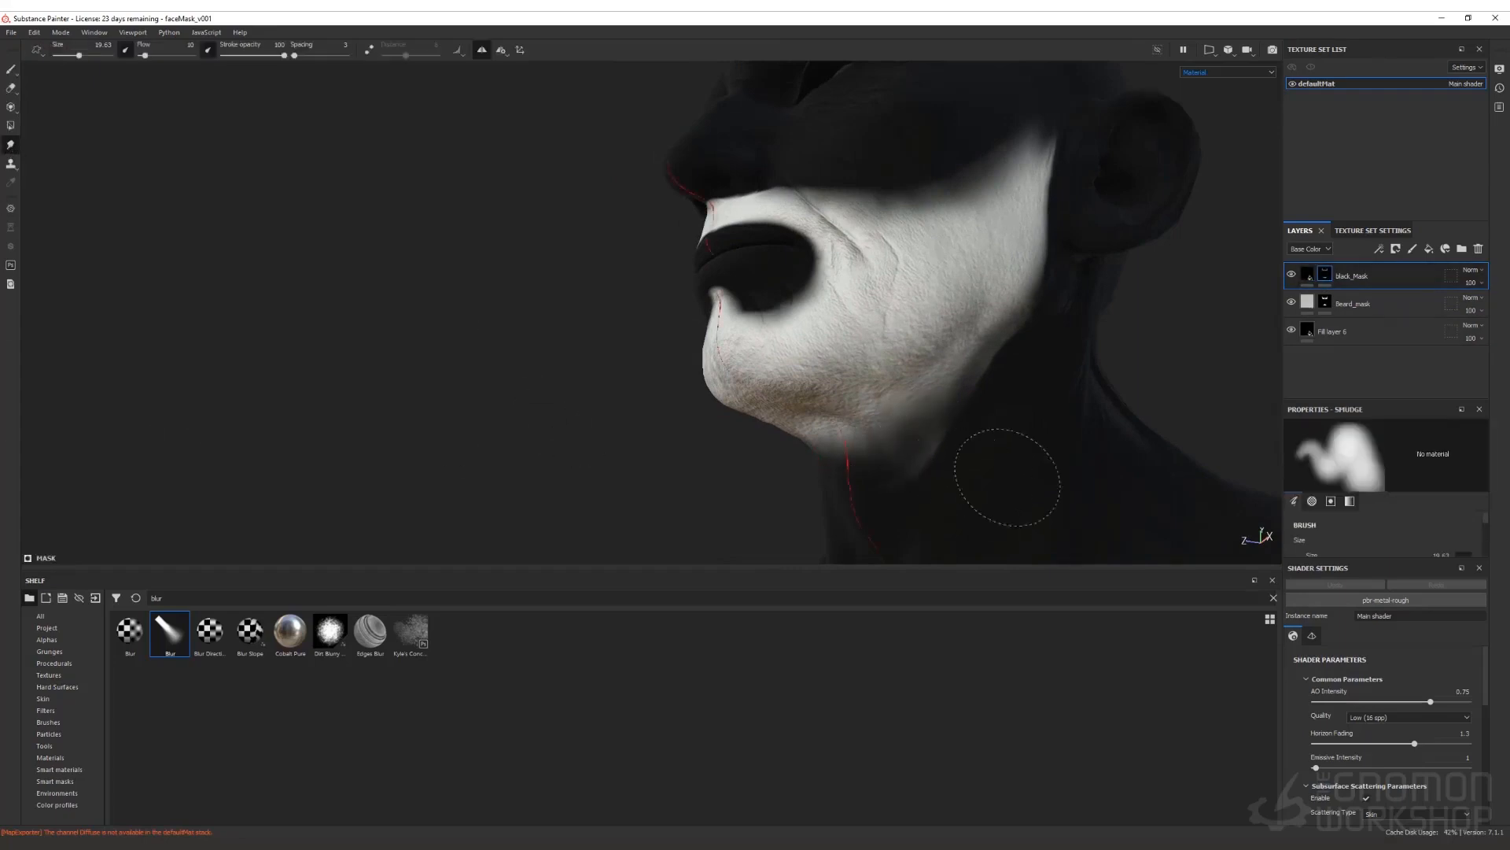
{"action": "mouse_move", "coordinate": [922, 484]}
{"action": "left_mouse_down"}
{"action": "mouse_move", "coordinate": [1011, 472]}
{"action": "mouse_move", "coordinate": [944, 472]}
{"action": "mouse_move", "coordinate": [956, 429]}
{"action": "left_mouse_up"}
{"action": "left_click", "coordinate": [10, 69]}
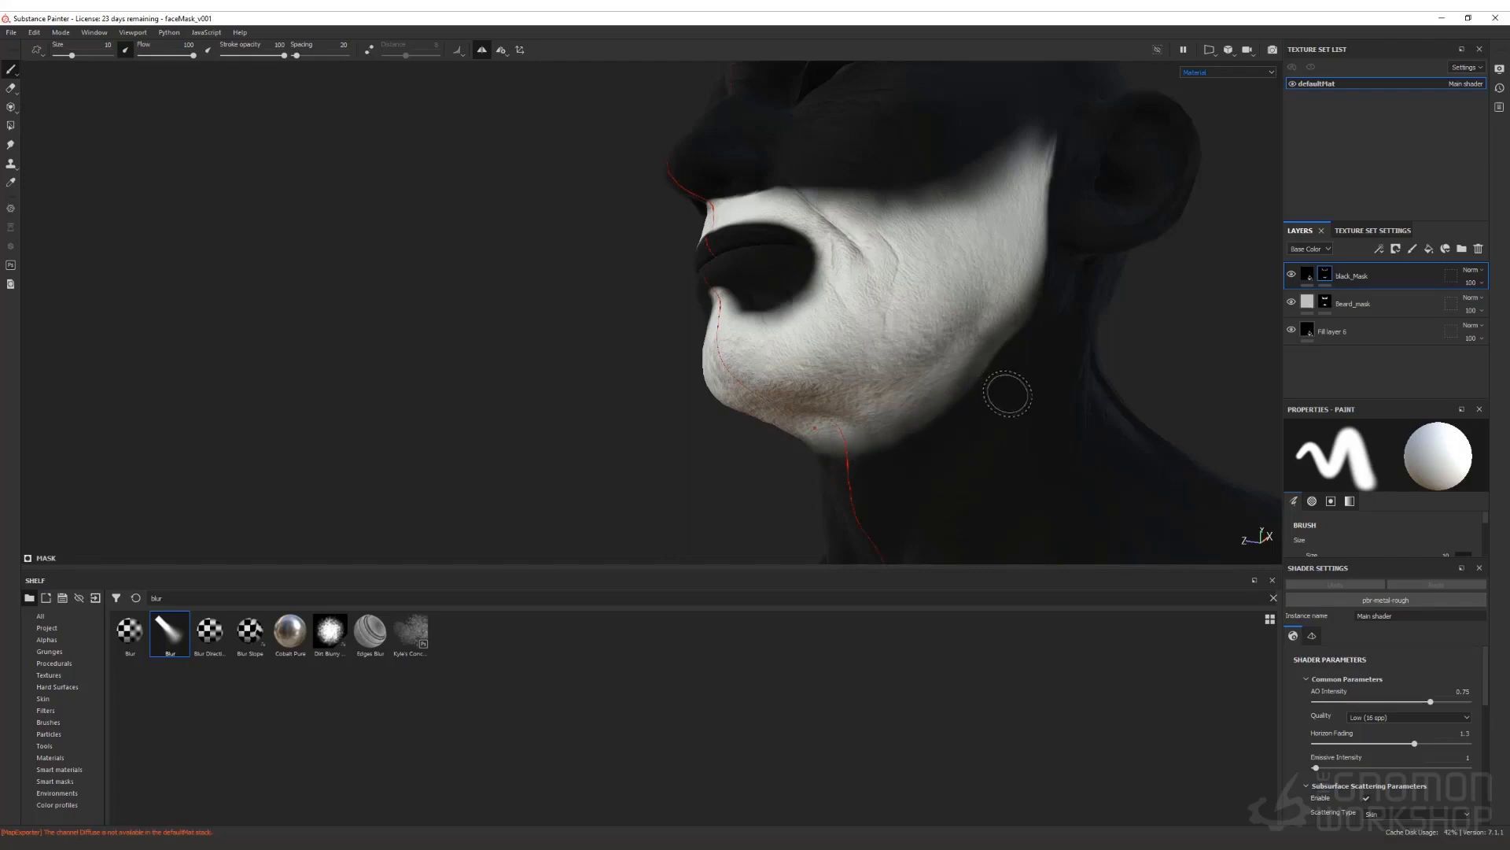
{"action": "left_click", "coordinate": [11, 145]}
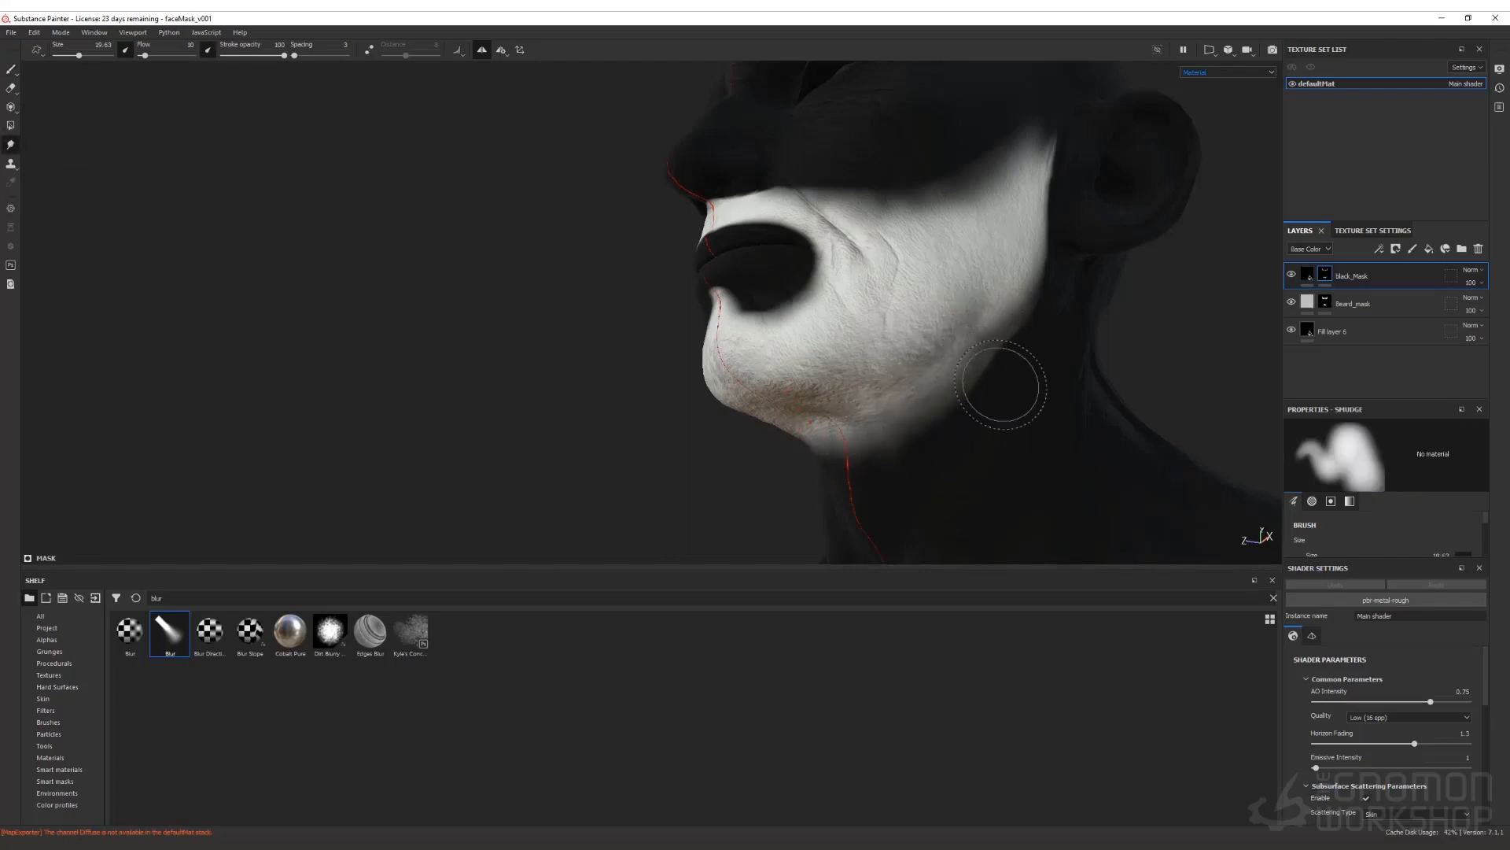
Step: Paint the mask lower across the cheek and sideburn with a brush size of about 14, and blur the beard's upper edge
{"action": "mouse_move", "coordinate": [1012, 414]}
{"action": "left_mouse_down", "text": "alt"}
{"action": "mouse_move", "coordinate": [998, 462]}
{"action": "mouse_move", "coordinate": [688, 326]}
{"action": "mouse_move", "coordinate": [819, 334]}
{"action": "mouse_move", "coordinate": [787, 334]}
{"action": "left_mouse_up", "text": "alt"}
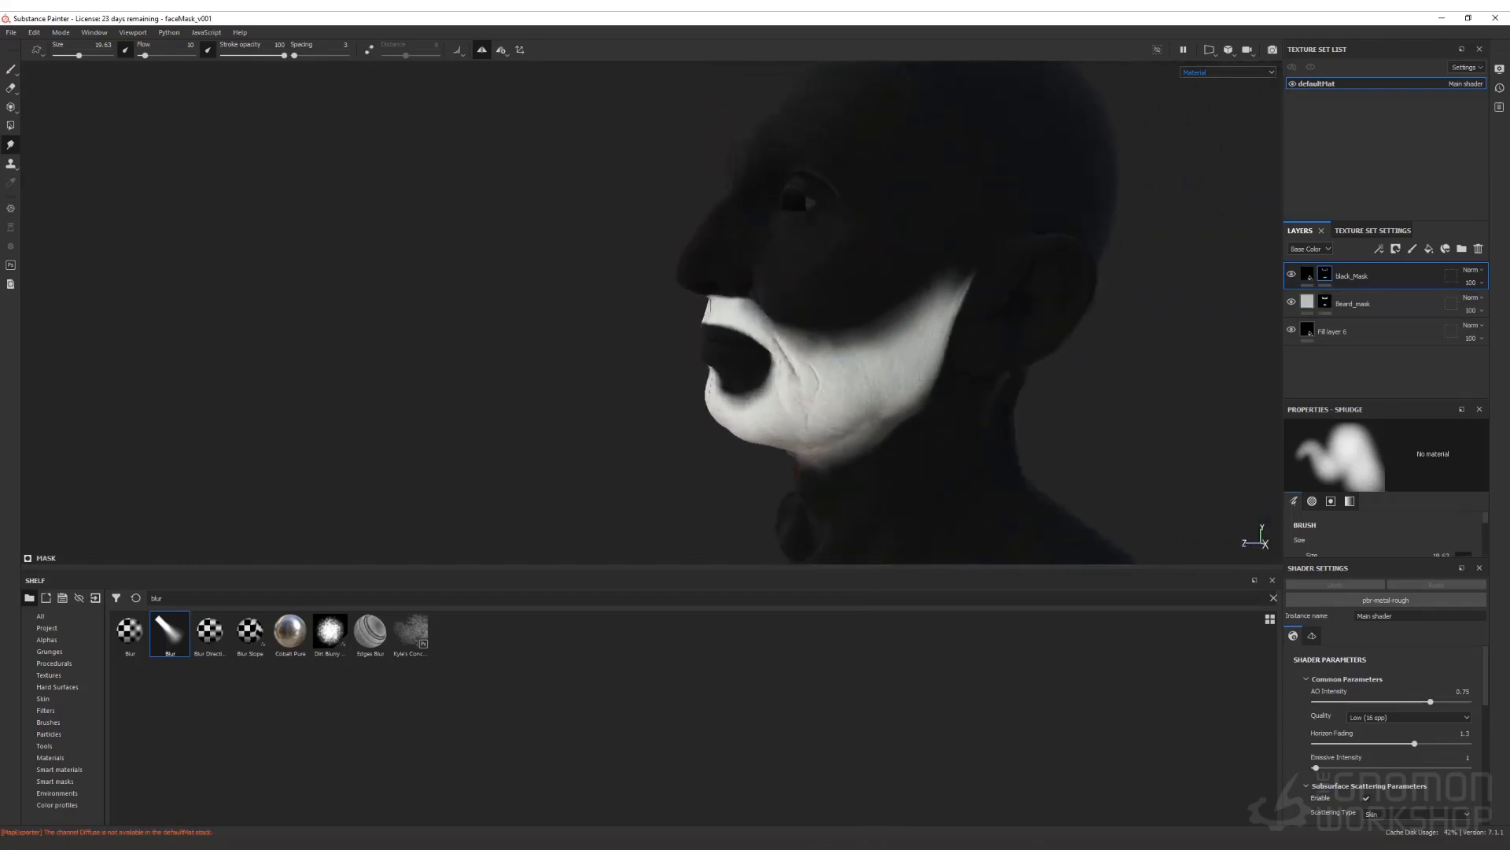
{"action": "left_click_drag", "start_coordinate": [839, 275], "coordinate": [857, 263], "text": "alt"}
{"action": "right_click_drag", "start_coordinate": [854, 261], "coordinate": [1106, 438], "text": "alt"}
{"action": "key", "text": "1"}
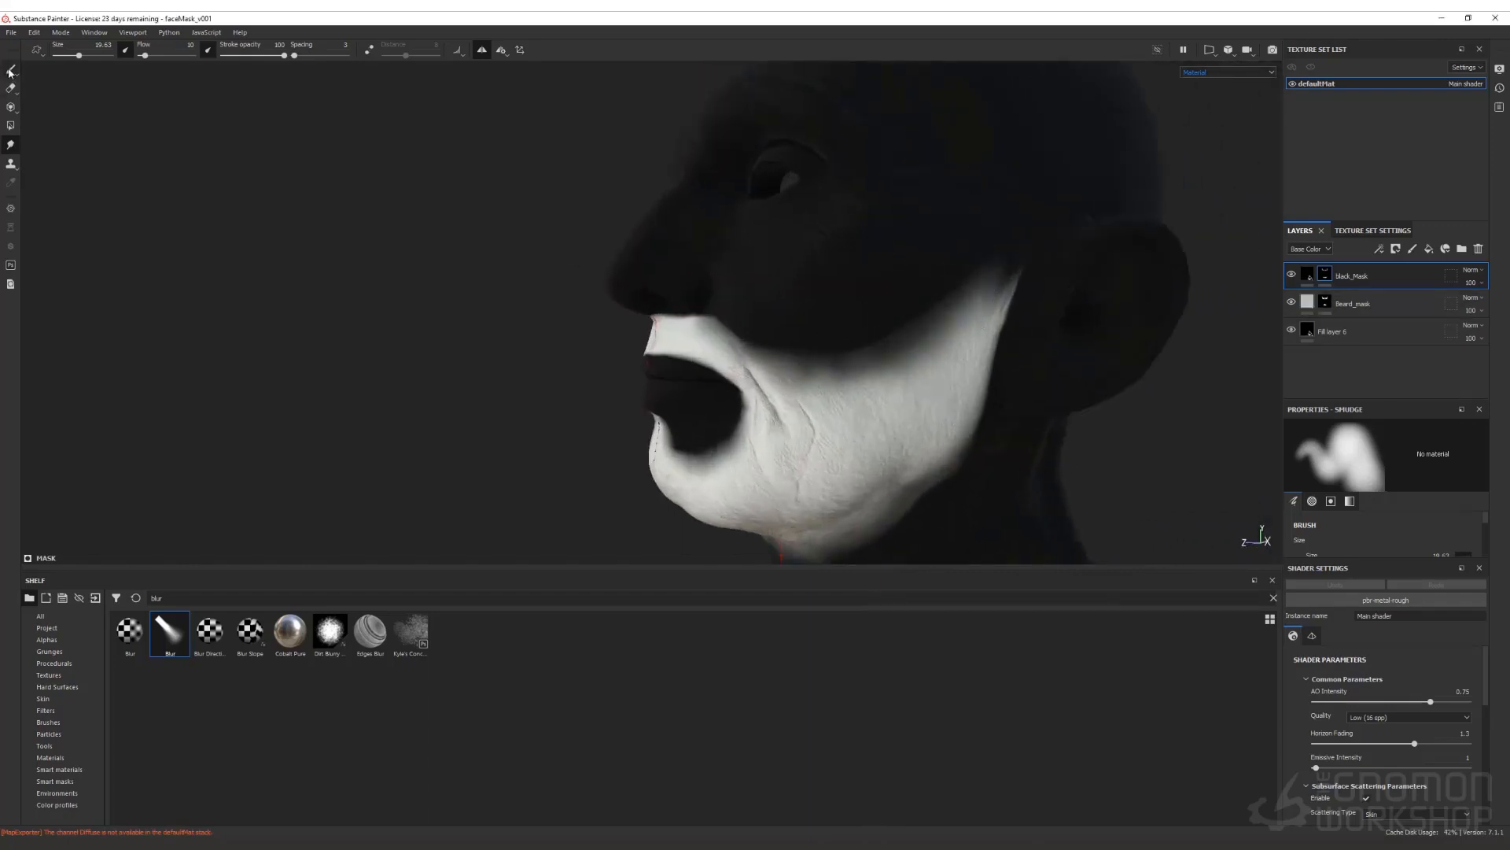
{"action": "mouse_move", "coordinate": [943, 287]}
{"action": "left_mouse_down"}
{"action": "mouse_move", "coordinate": [768, 328]}
{"action": "mouse_move", "coordinate": [961, 328]}
{"action": "mouse_move", "coordinate": [1024, 225]}
{"action": "left_mouse_up"}
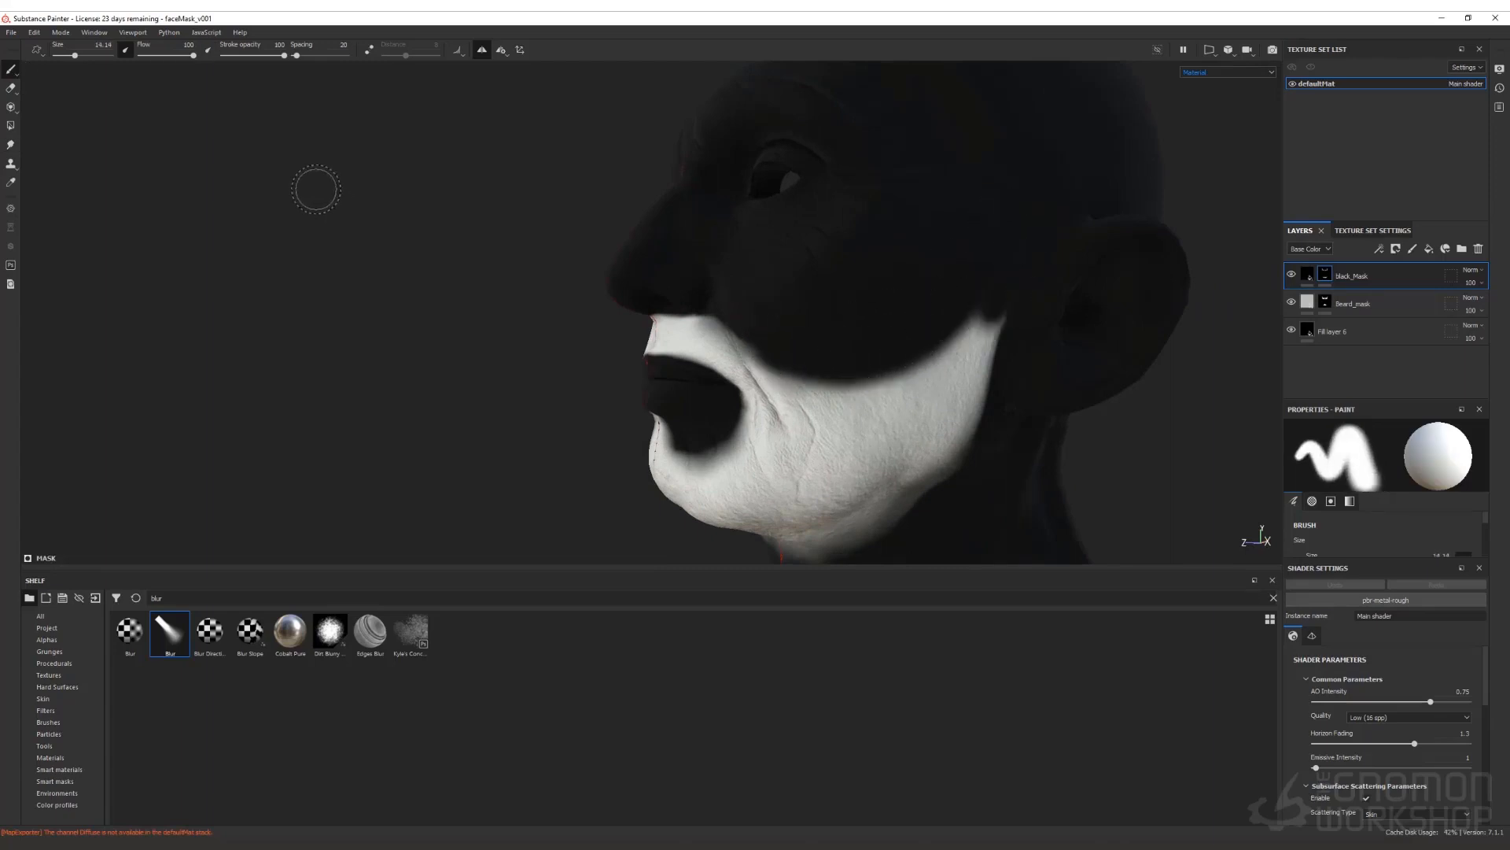
{"action": "left_click", "coordinate": [10, 145]}
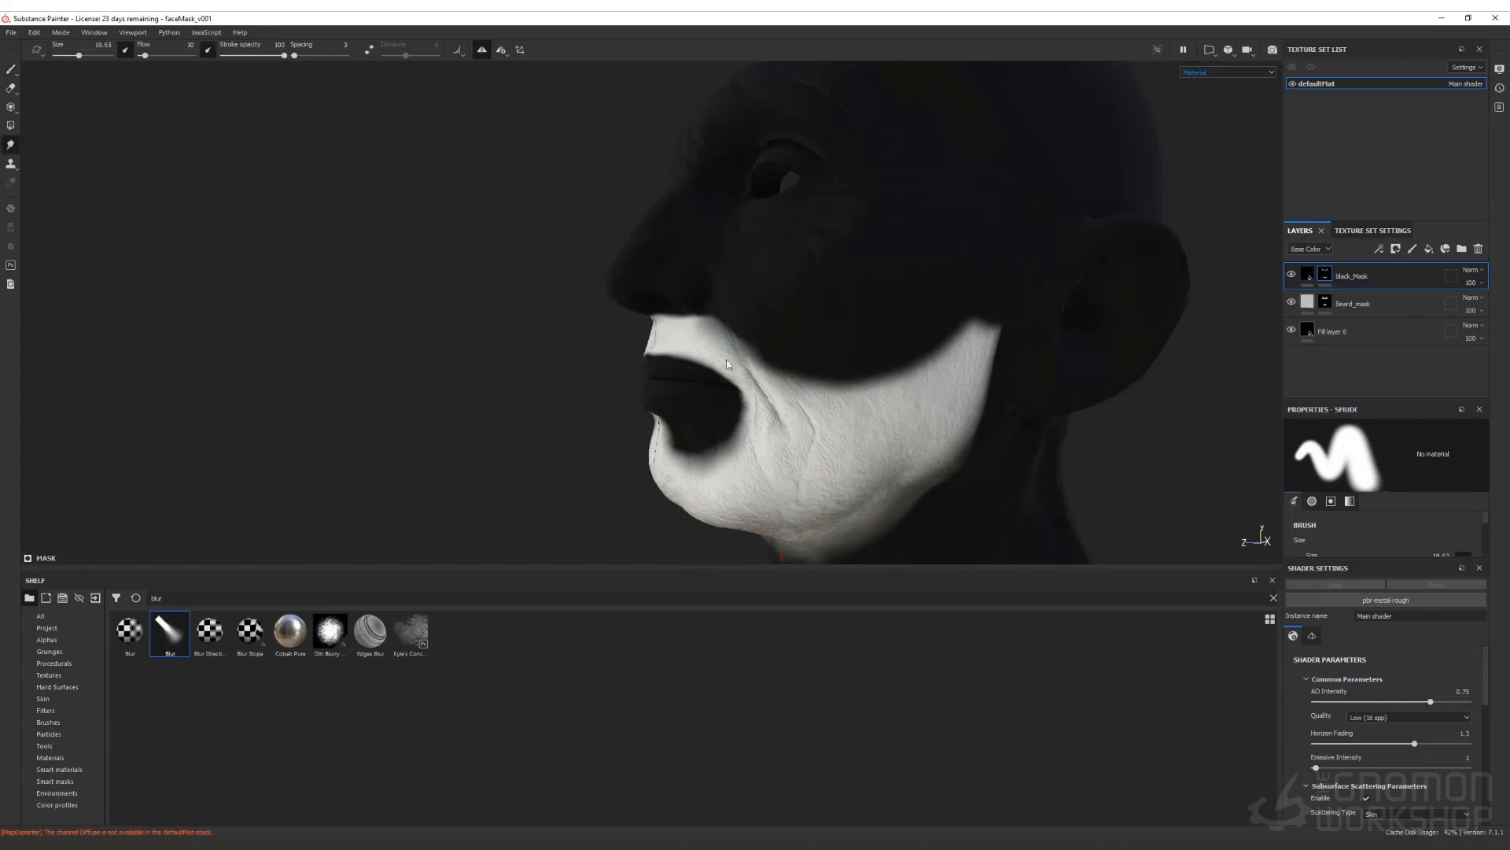
{"action": "mouse_move", "coordinate": [861, 373]}
{"action": "left_mouse_down"}
{"action": "mouse_move", "coordinate": [917, 330]}
{"action": "mouse_move", "coordinate": [975, 332]}
{"action": "left_mouse_up"}
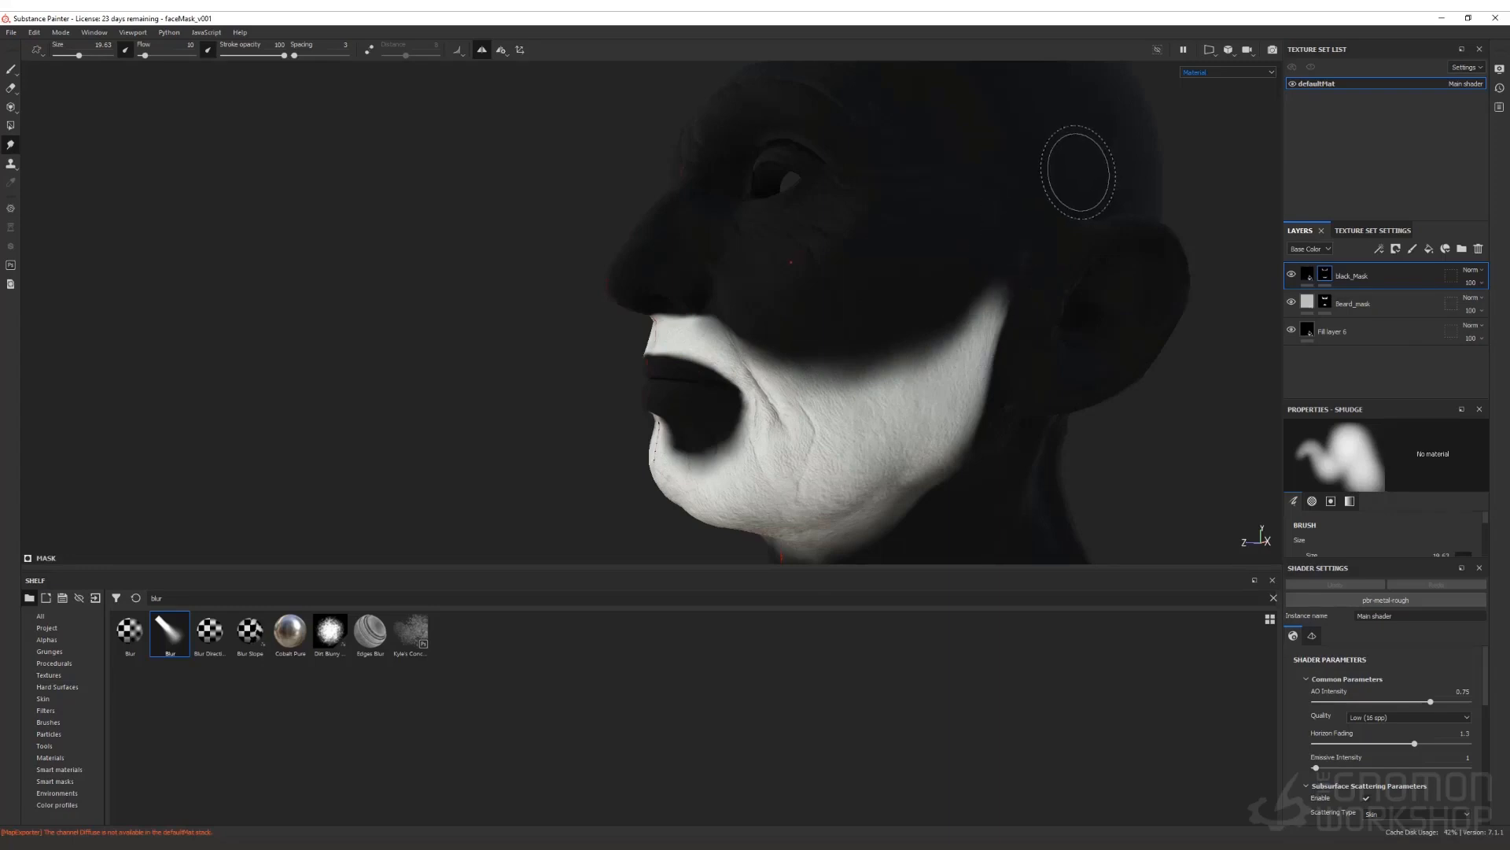
{"action": "mouse_move", "coordinate": [932, 364]}
{"action": "left_mouse_down"}
{"action": "mouse_move", "coordinate": [853, 381]}
{"action": "mouse_move", "coordinate": [860, 357]}
{"action": "mouse_move", "coordinate": [769, 343]}
{"action": "mouse_move", "coordinate": [717, 358]}
{"action": "mouse_move", "coordinate": [977, 277]}
{"action": "mouse_move", "coordinate": [1018, 216]}
{"action": "left_mouse_up"}
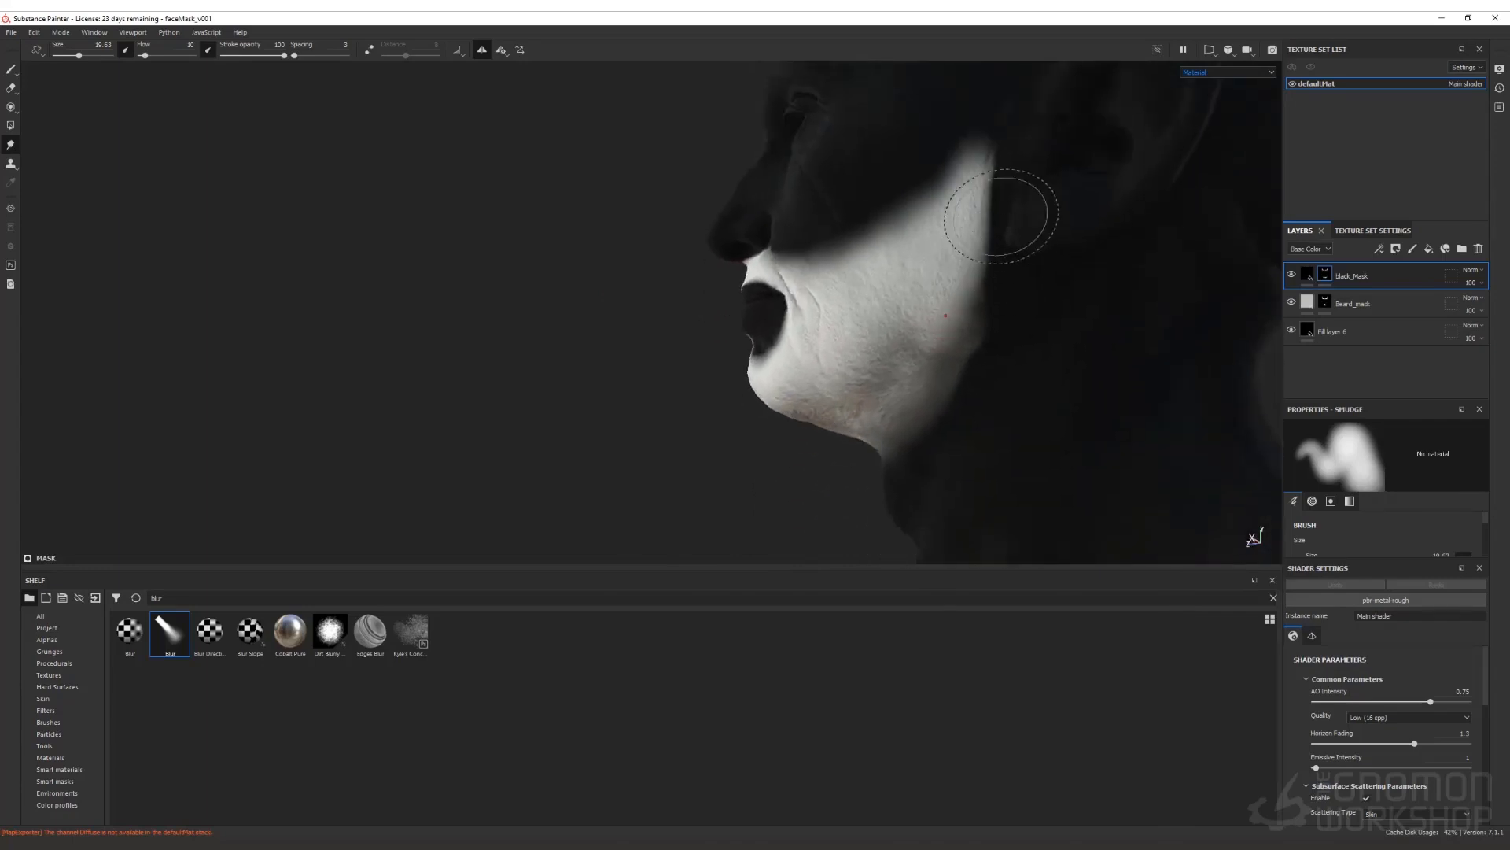
Step: Paint the mask along the sideburn's rear edge in front of the ear down to the jaw corner, and blur it
{"action": "key", "text": "1"}
{"action": "left_click_drag", "start_coordinate": [1003, 158], "coordinate": [999, 338]}
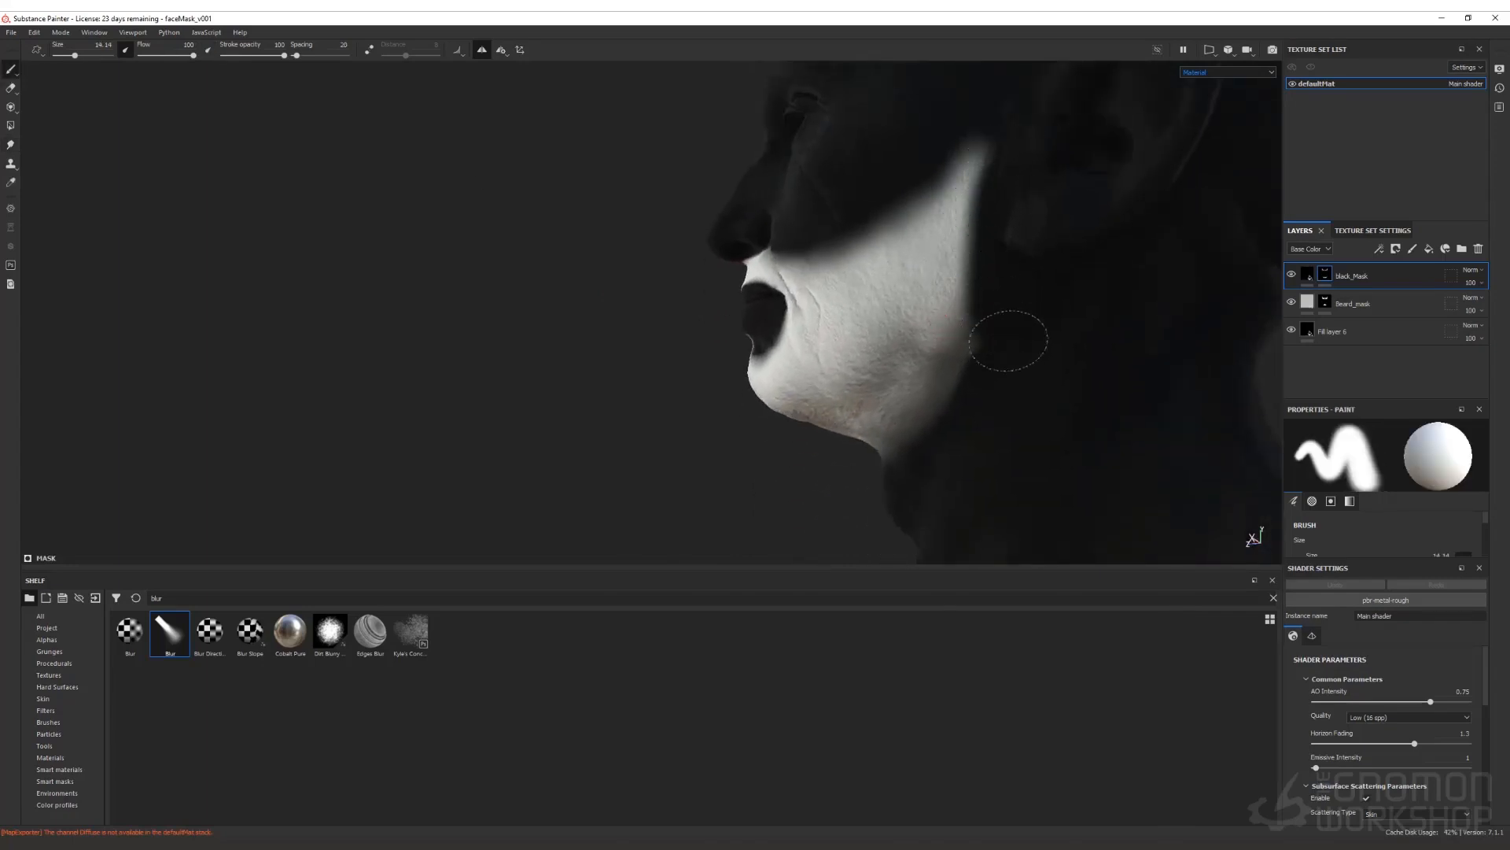
{"action": "left_click", "coordinate": [11, 145]}
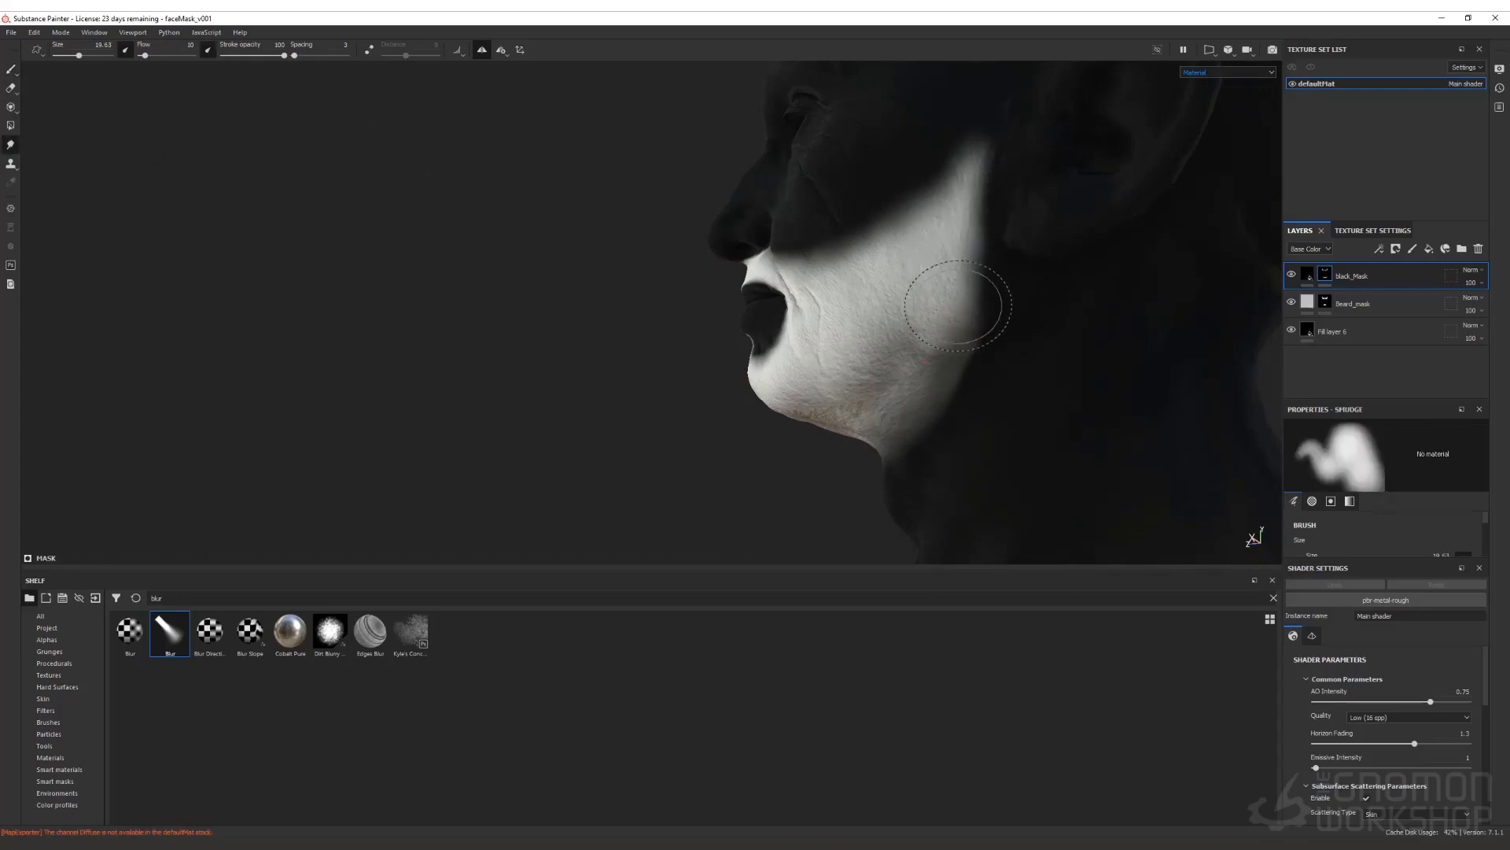
{"action": "left_click_drag", "start_coordinate": [958, 306], "coordinate": [1050, 316]}
Step: Switch to the reference image board and examine the beard photos for the cheek line, sideburn shape and neck edge
{"action": "key", "text": "alt+Tab"}
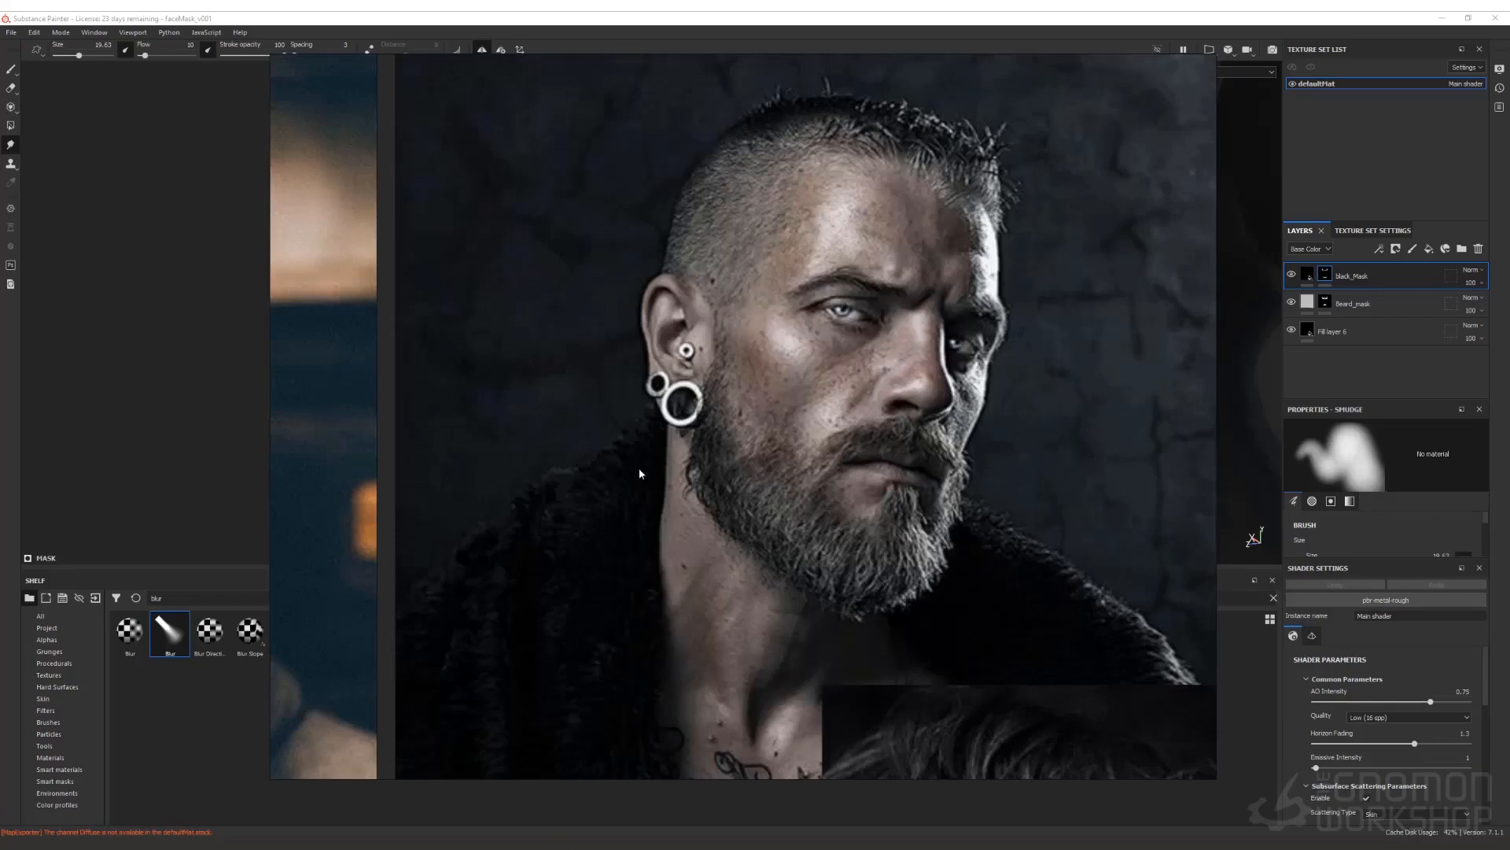
{"action": "scroll", "coordinate": [1043, 568], "scroll_direction": "down", "scroll_amount": 4}
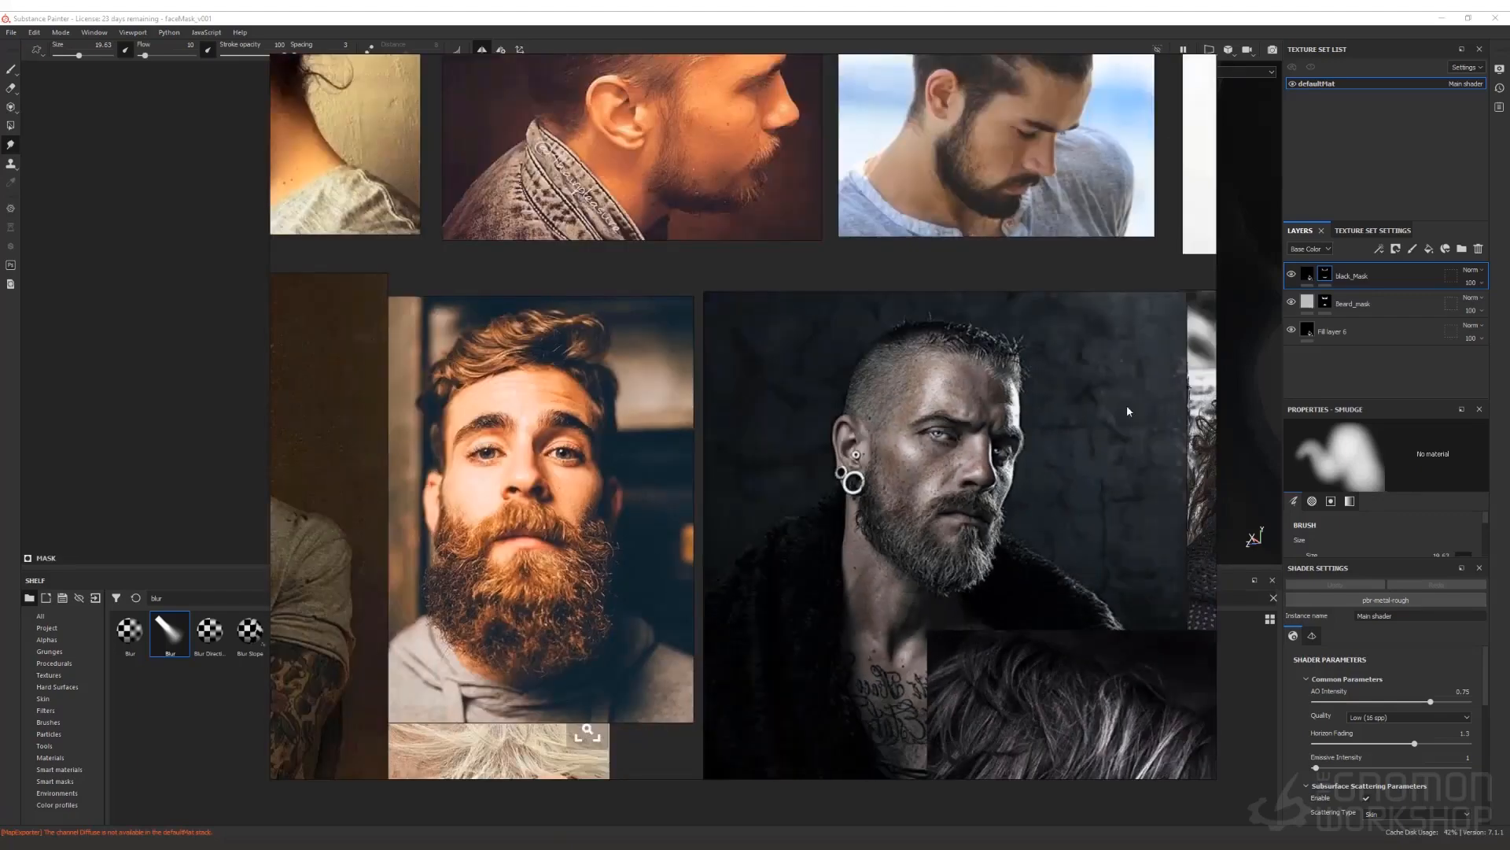
{"action": "middle_click_drag", "start_coordinate": [984, 260], "coordinate": [963, 515]}
{"action": "scroll", "coordinate": [903, 369], "scroll_direction": "up", "scroll_amount": 4}
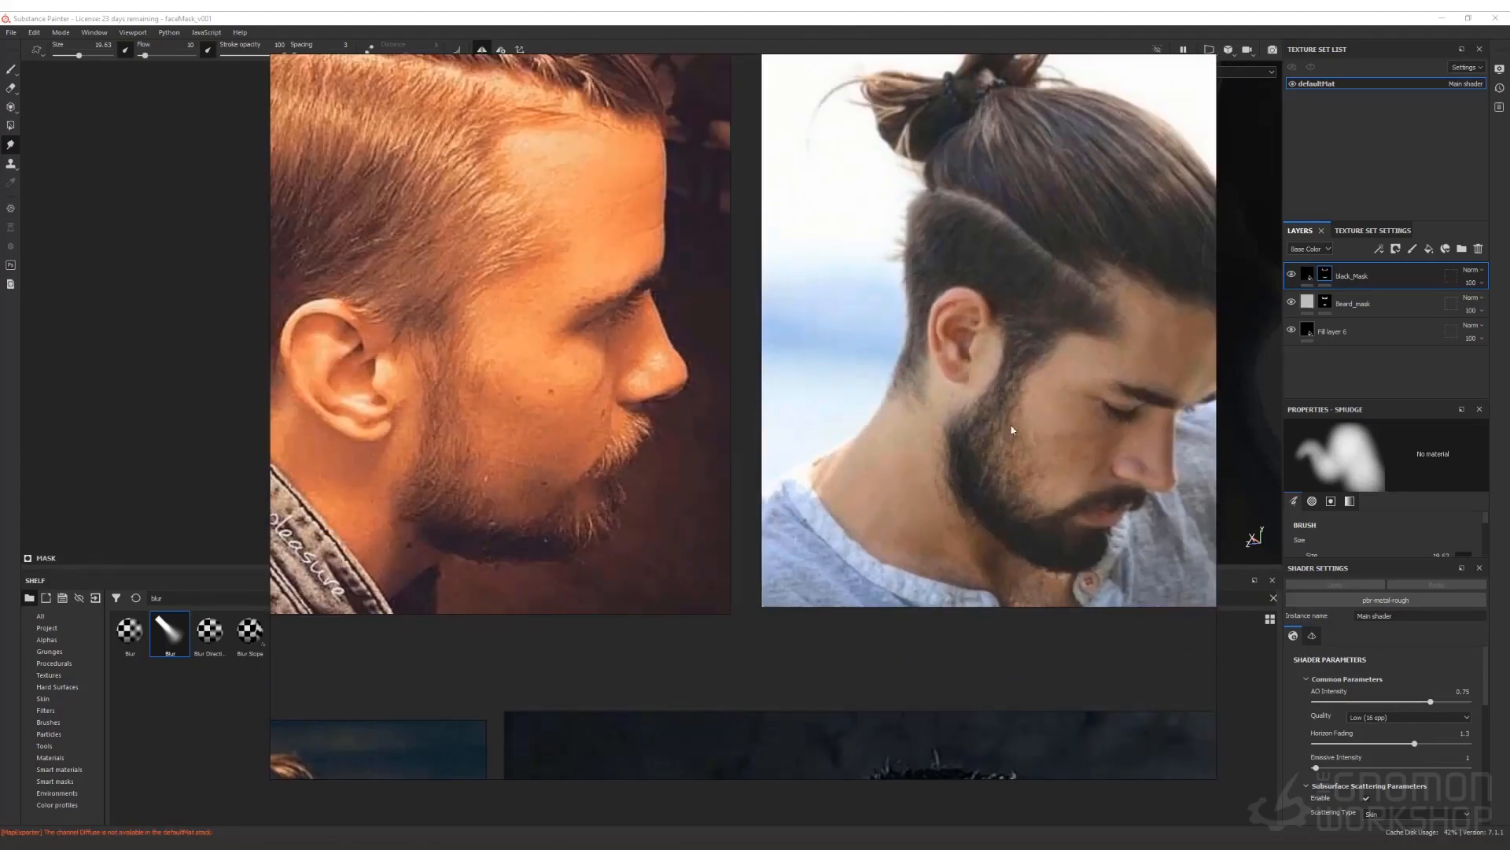
{"action": "middle_click_drag", "start_coordinate": [913, 479], "coordinate": [236, 217]}
{"action": "middle_click_drag", "start_coordinate": [772, 563], "coordinate": [600, 241]}
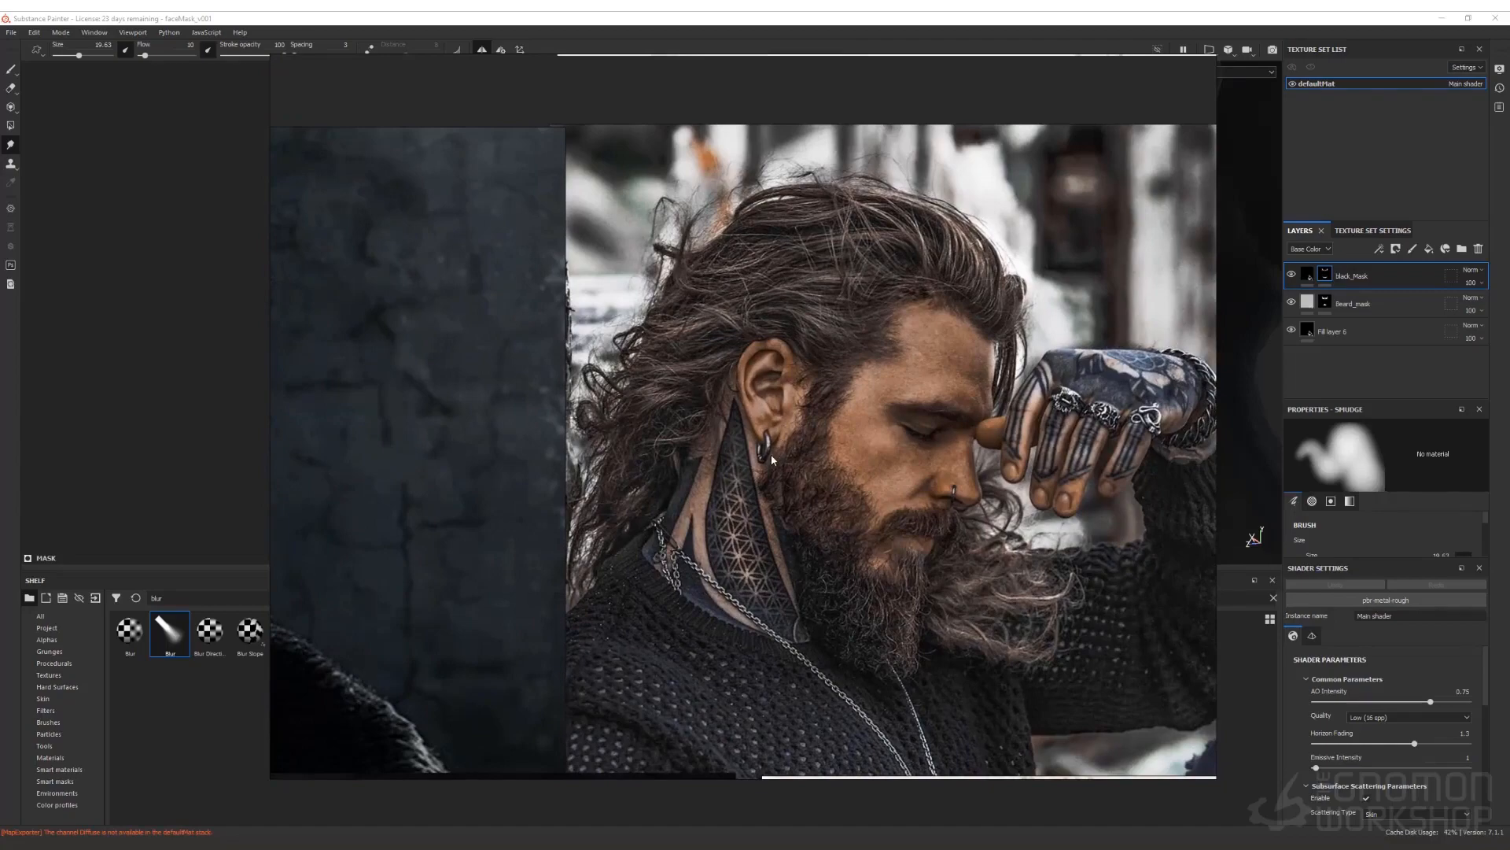
{"action": "scroll", "coordinate": [772, 459], "scroll_direction": "down", "scroll_amount": 5}
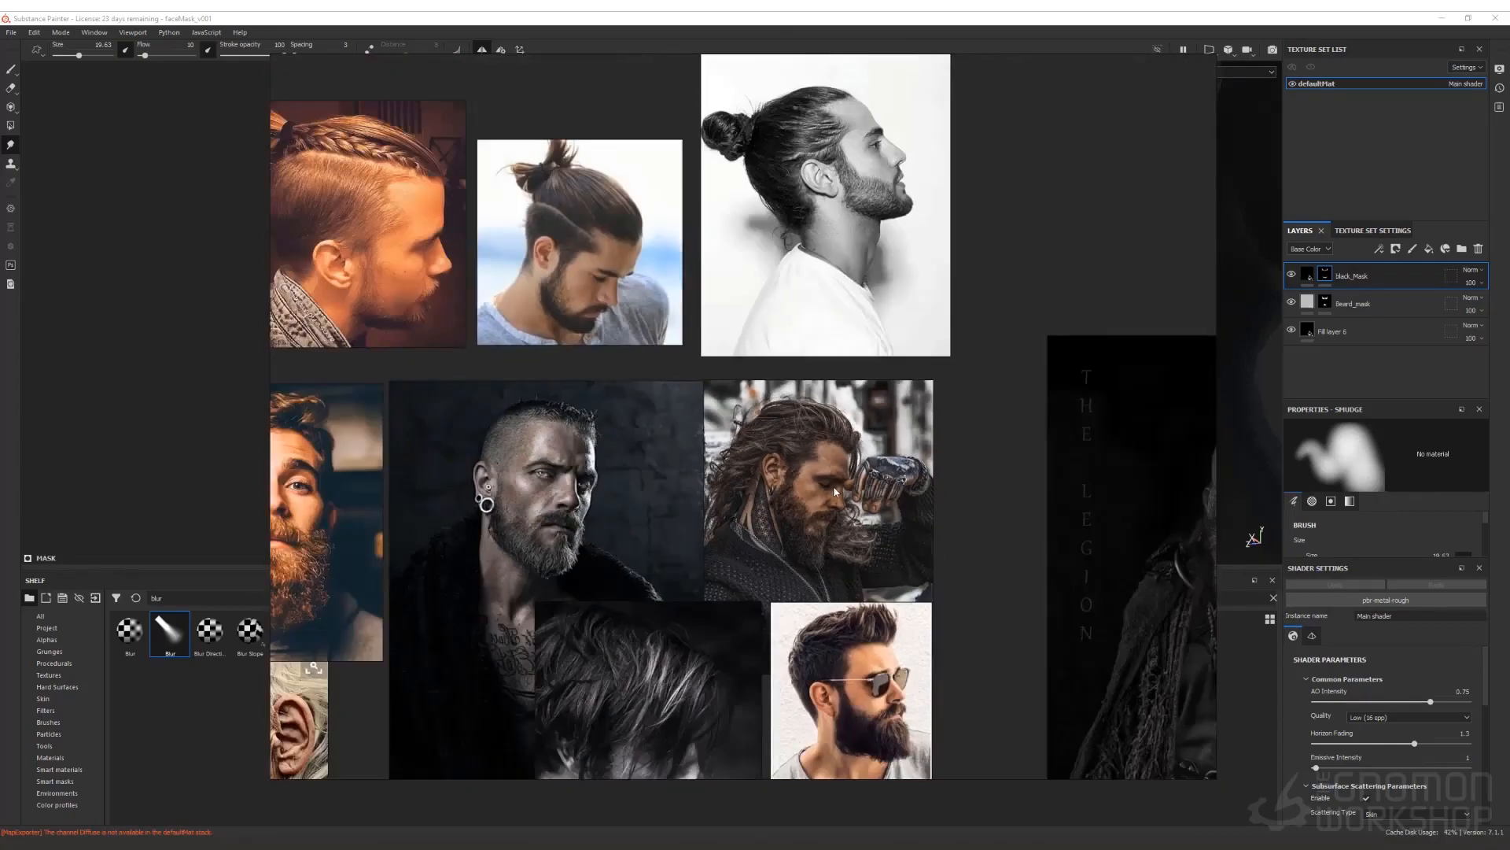
{"action": "middle_click_drag", "start_coordinate": [830, 173], "coordinate": [766, 386]}
{"action": "scroll", "coordinate": [766, 387], "scroll_direction": "up", "scroll_amount": 4}
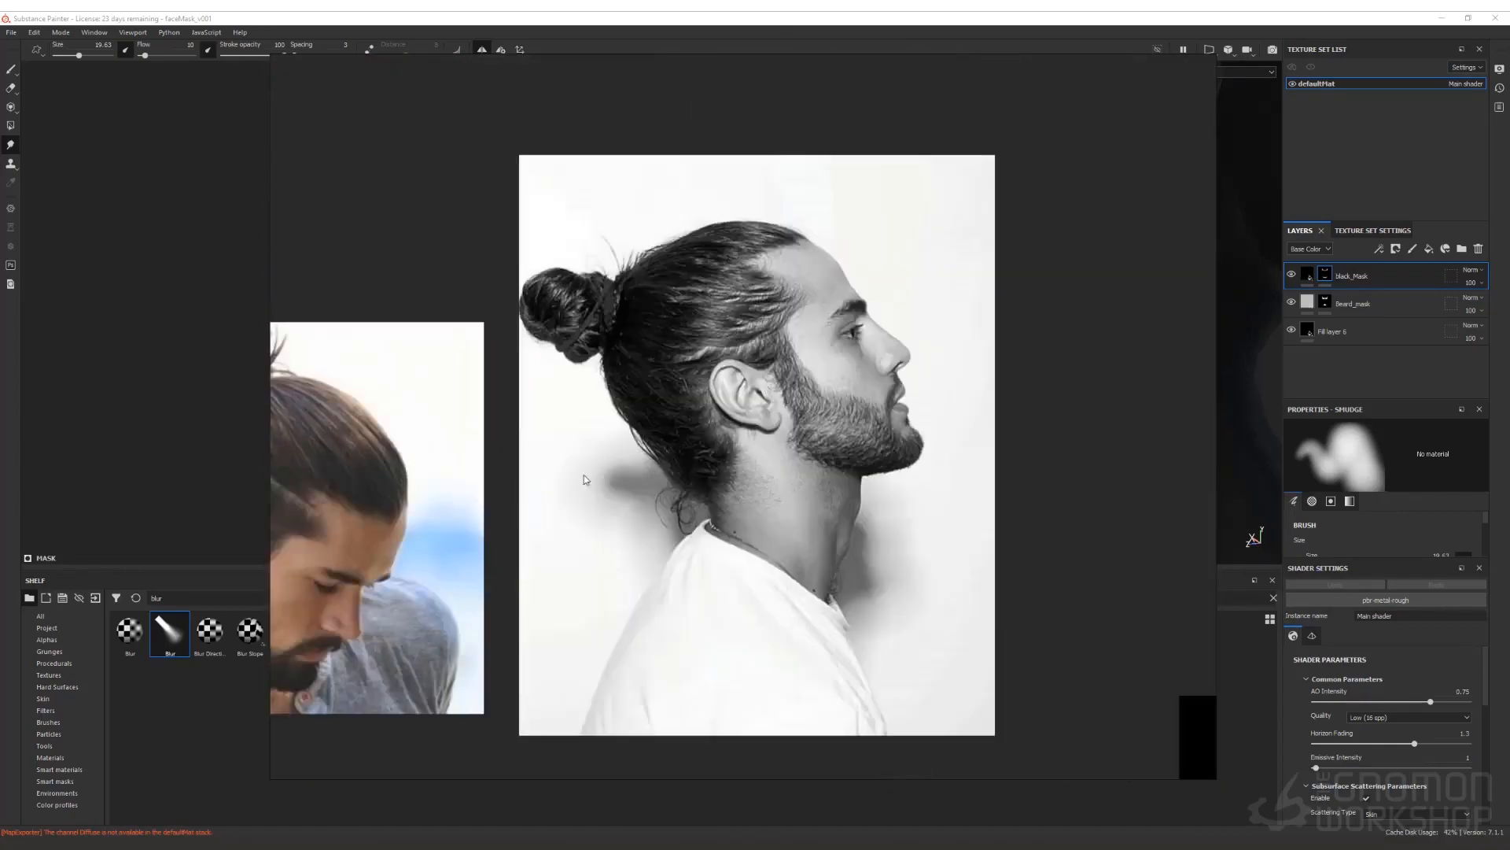
{"action": "middle_click_drag", "start_coordinate": [336, 513], "coordinate": [748, 431]}
{"action": "middle_click_drag", "start_coordinate": [382, 471], "coordinate": [777, 417]}
{"action": "middle_click_drag", "start_coordinate": [645, 477], "coordinate": [1081, 422]}
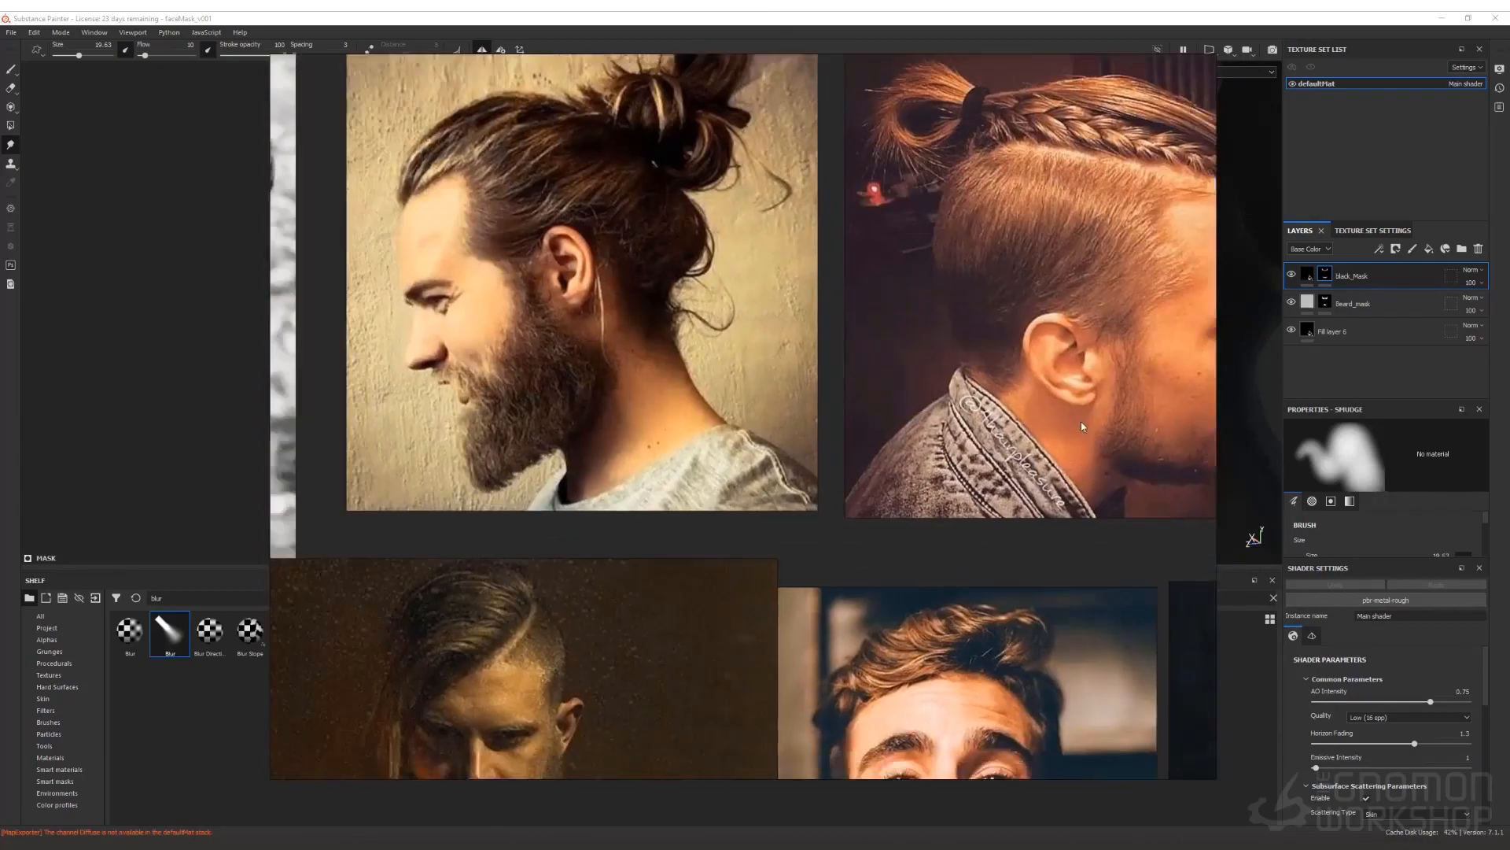
{"action": "middle_click_drag", "start_coordinate": [645, 443], "coordinate": [716, 431]}
{"action": "middle_click_drag", "start_coordinate": [590, 450], "coordinate": [1136, 245]}
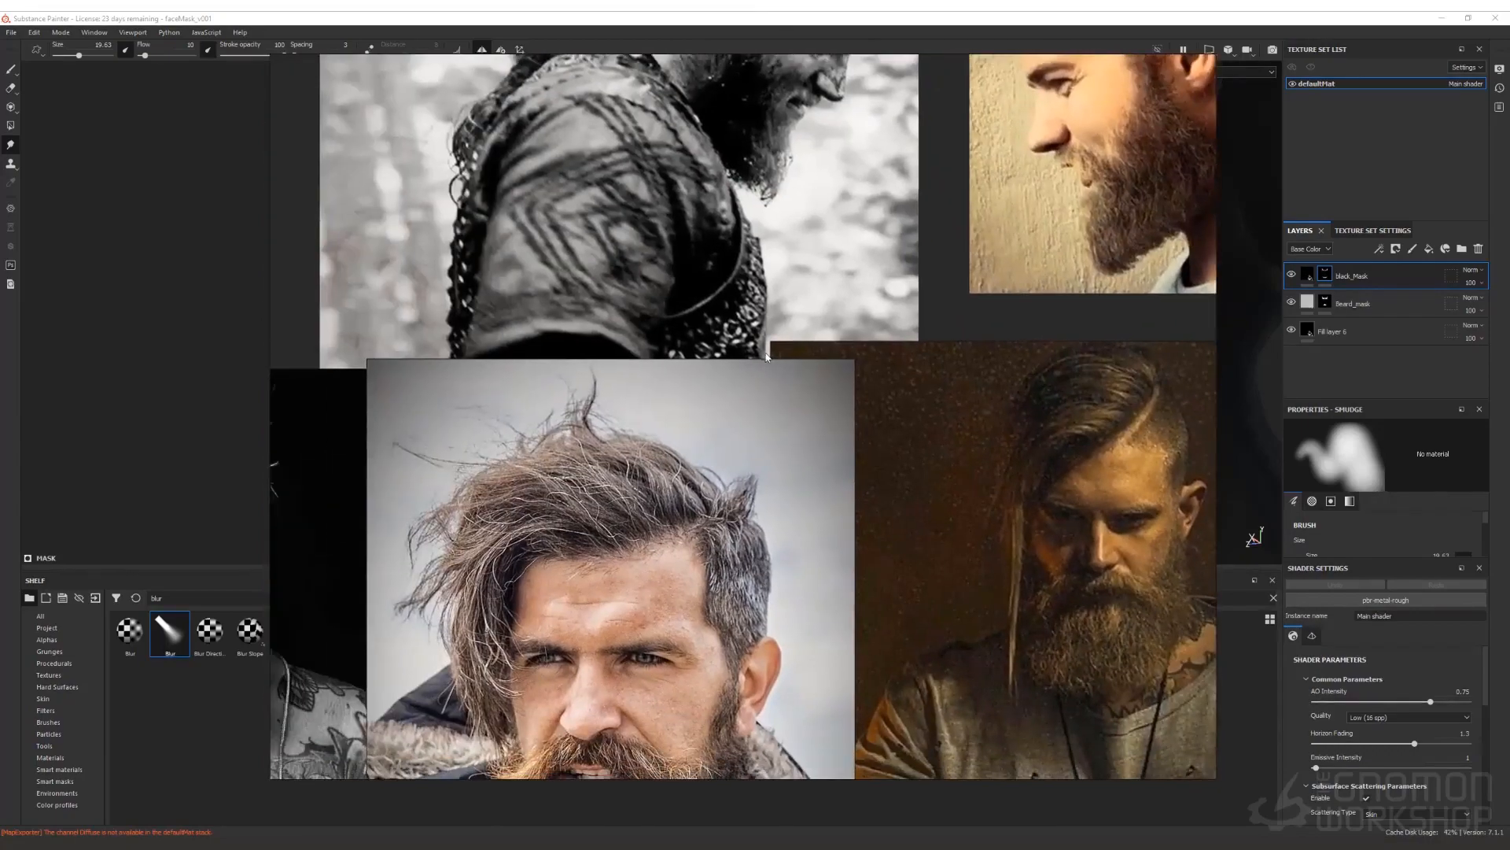
{"action": "middle_click_drag", "start_coordinate": [763, 354], "coordinate": [1018, 179]}
{"action": "middle_click_drag", "start_coordinate": [592, 535], "coordinate": [1022, 167]}
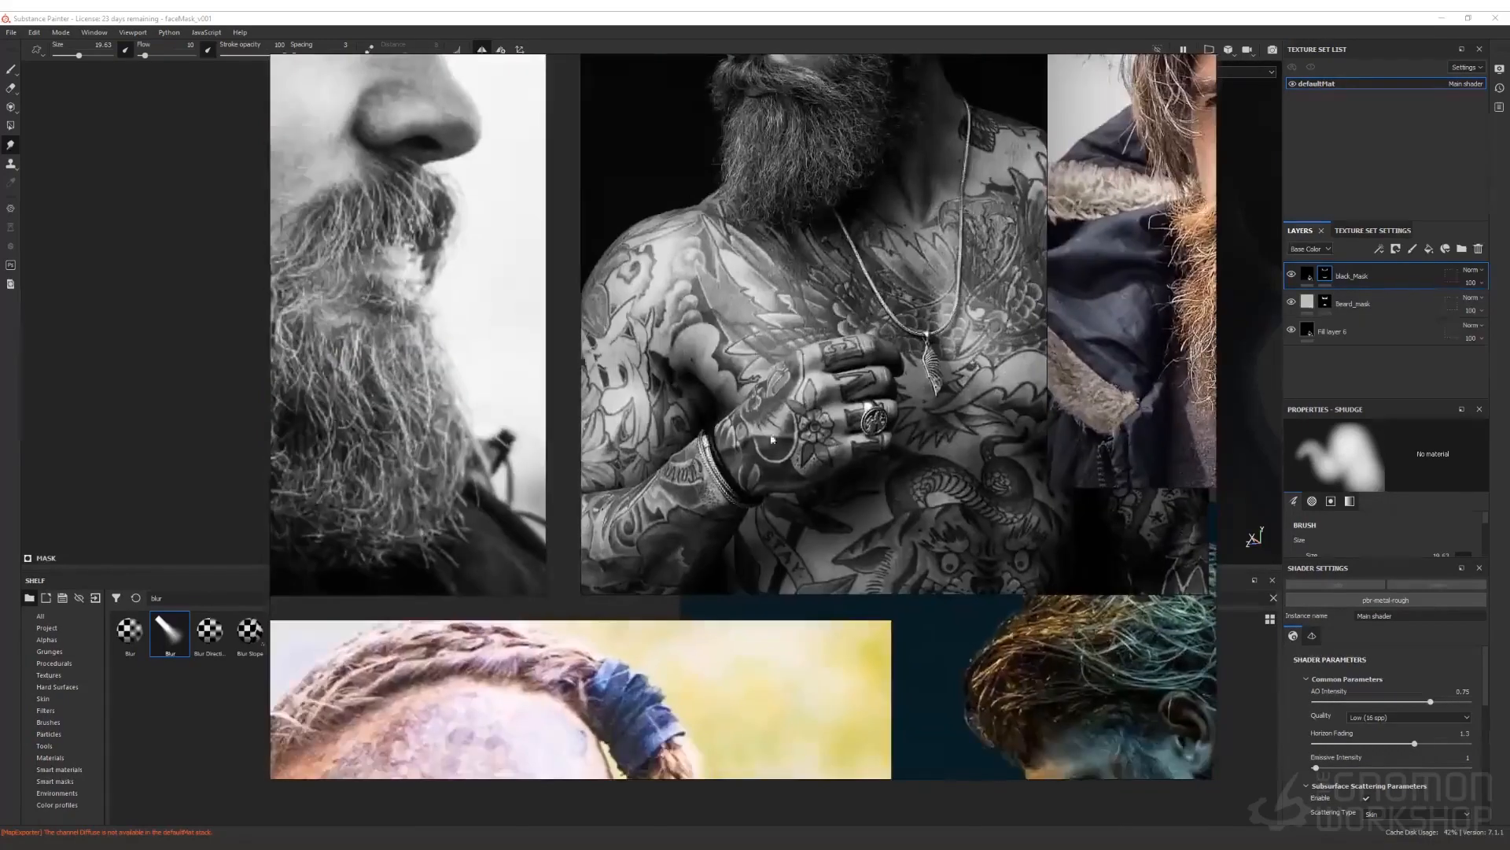
Step: Examine more reference photos in profile and front view for sideburn shape, beard density and the neck edge
{"action": "middle_click_drag", "start_coordinate": [783, 570], "coordinate": [1157, 602]}
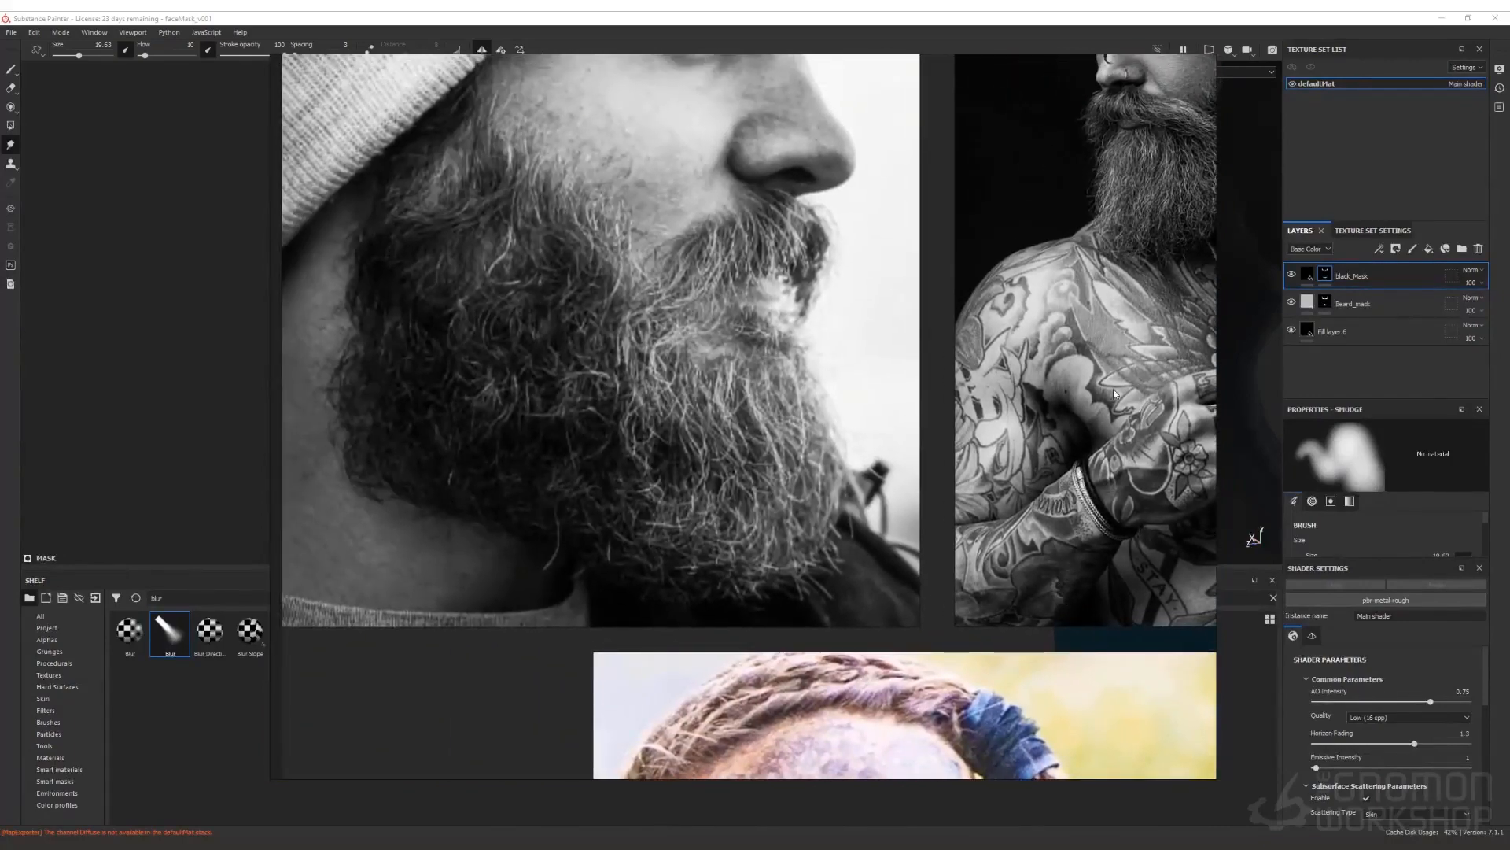
{"action": "scroll", "coordinate": [840, 372], "scroll_direction": "down", "scroll_amount": 4}
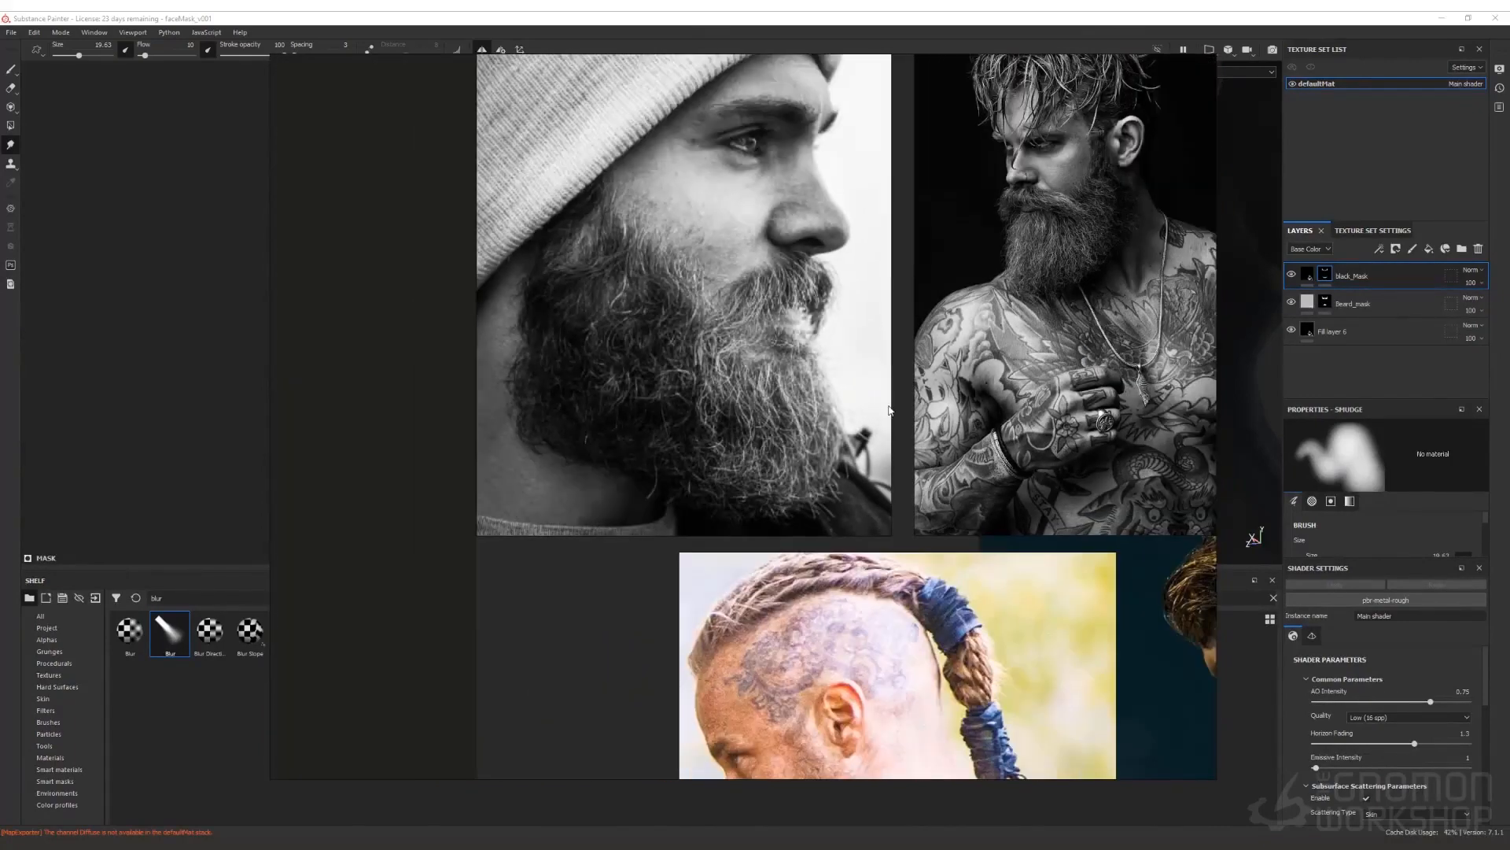
{"action": "middle_click_drag", "start_coordinate": [889, 406], "coordinate": [610, 151]}
{"action": "middle_click_drag", "start_coordinate": [1059, 380], "coordinate": [879, 329]}
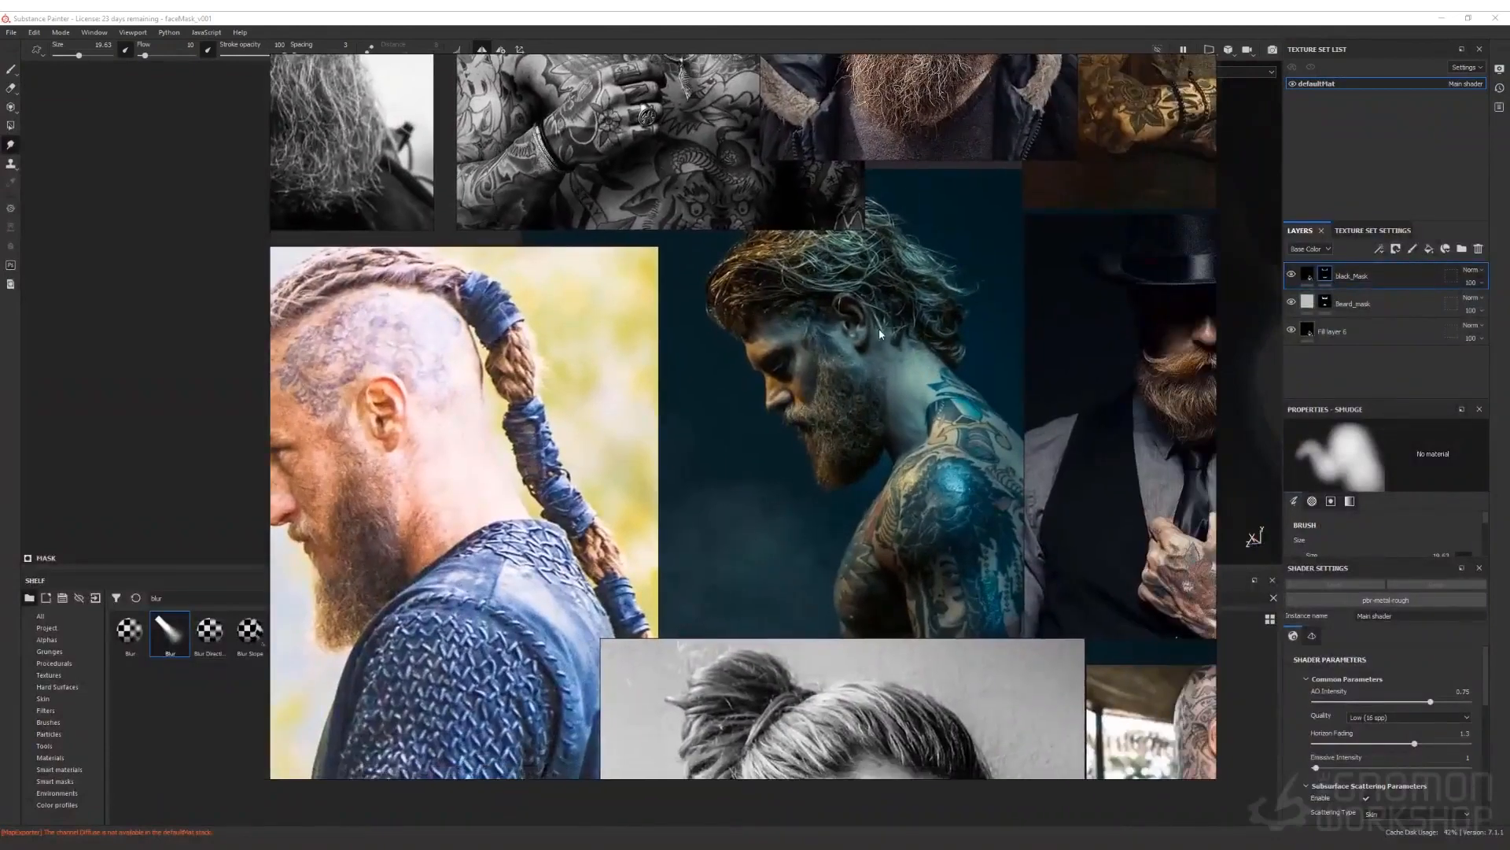
{"action": "scroll", "coordinate": [880, 334], "scroll_direction": "up", "scroll_amount": 3}
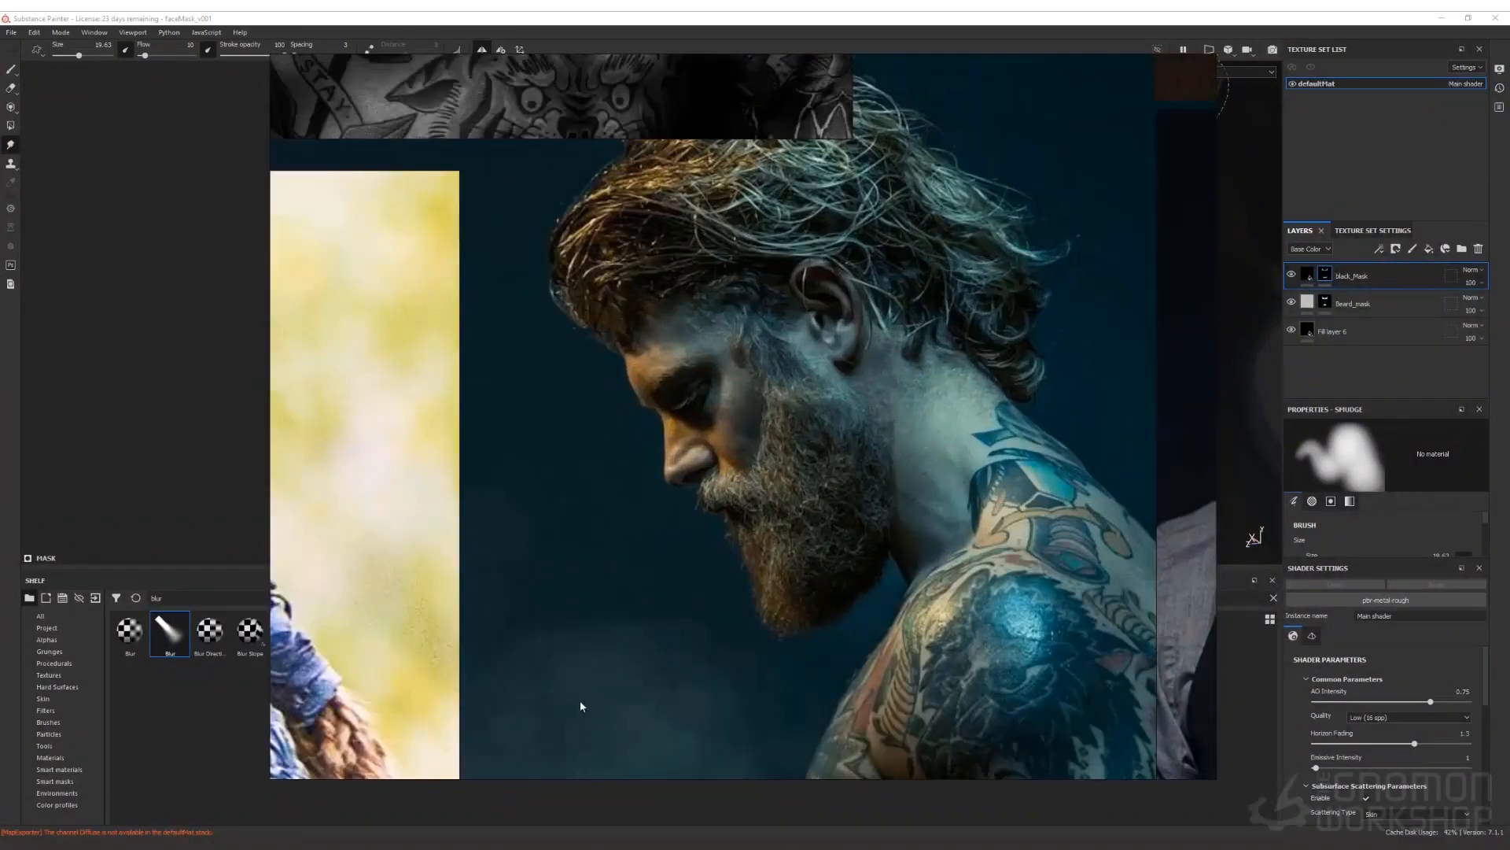
{"action": "scroll", "coordinate": [864, 557], "scroll_direction": "down", "scroll_amount": 6}
{"action": "middle_click_drag", "start_coordinate": [973, 661], "coordinate": [571, 373]}
{"action": "middle_click_drag", "start_coordinate": [759, 203], "coordinate": [708, 487]}
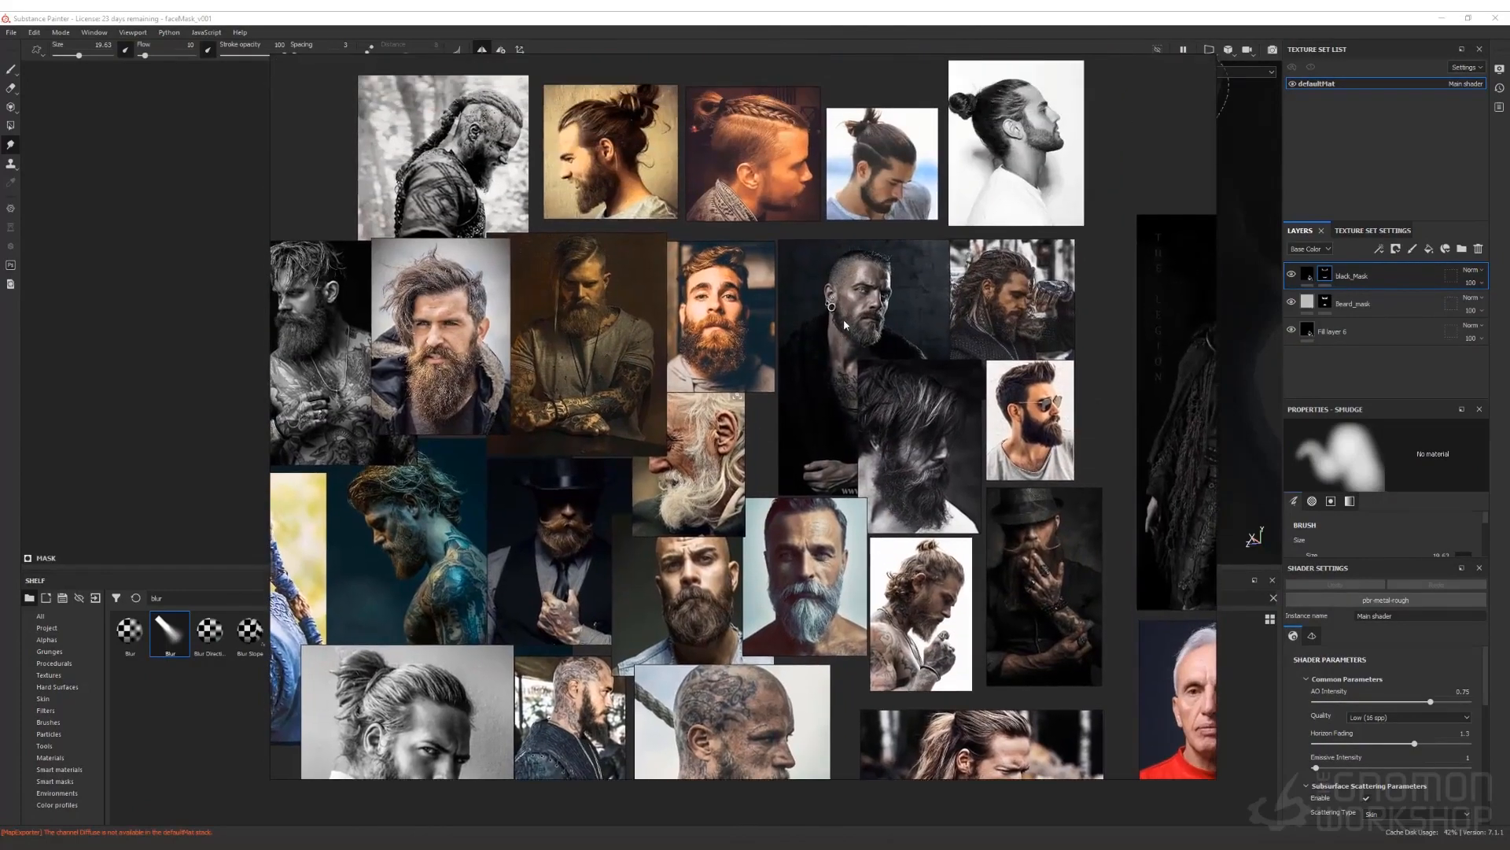
{"action": "scroll", "coordinate": [843, 319], "scroll_direction": "up", "scroll_amount": 3}
{"action": "scroll", "coordinate": [843, 318], "scroll_direction": "up", "scroll_amount": 2}
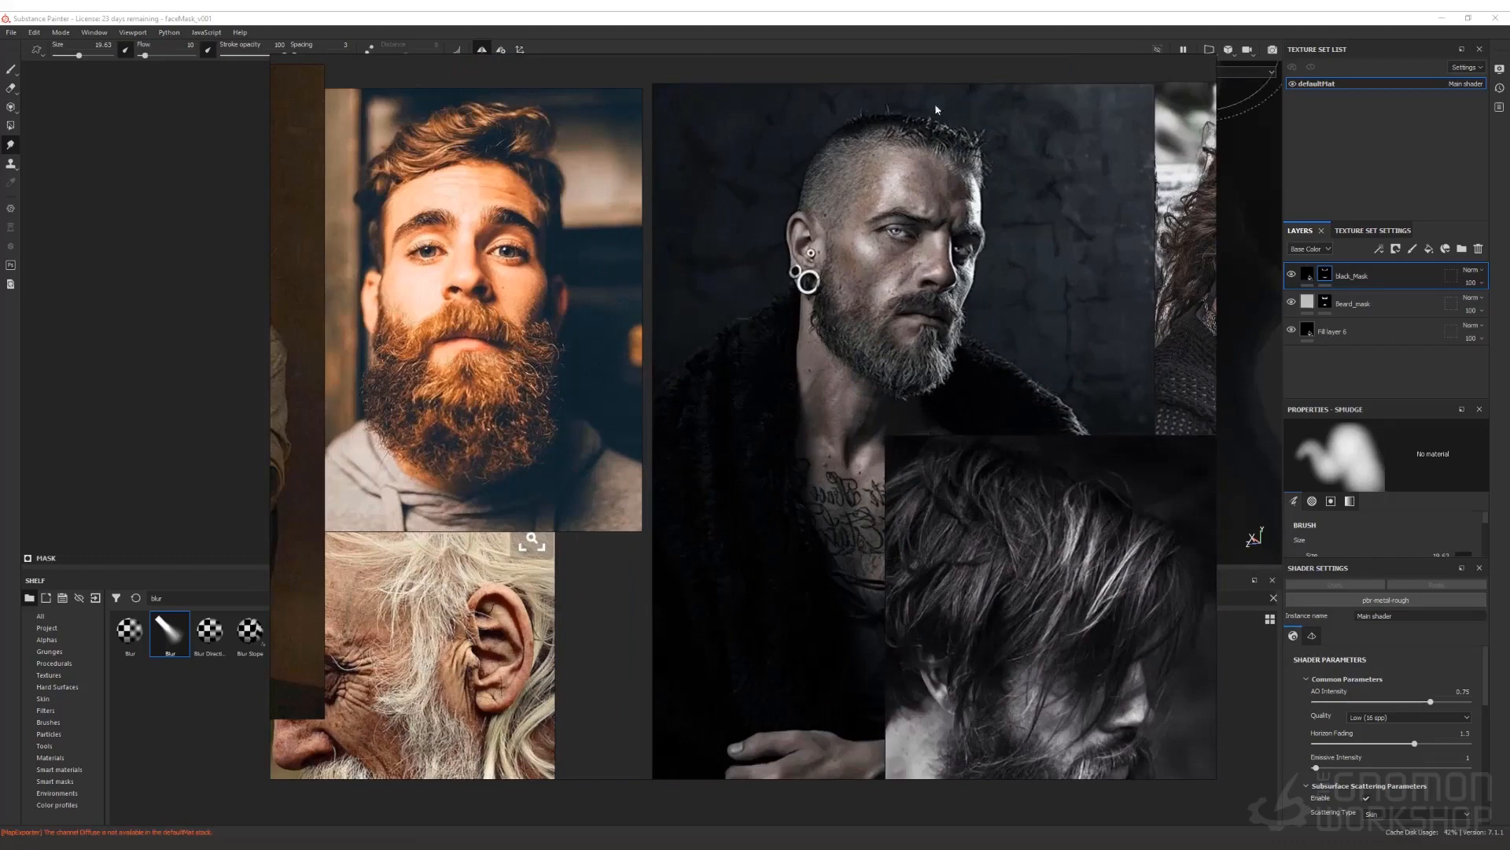
Step: Switch to the larry_face_GroomMask project, view its beard mask from the side and front, and hide the beard group
{"action": "left_click", "coordinate": [419, 843]}
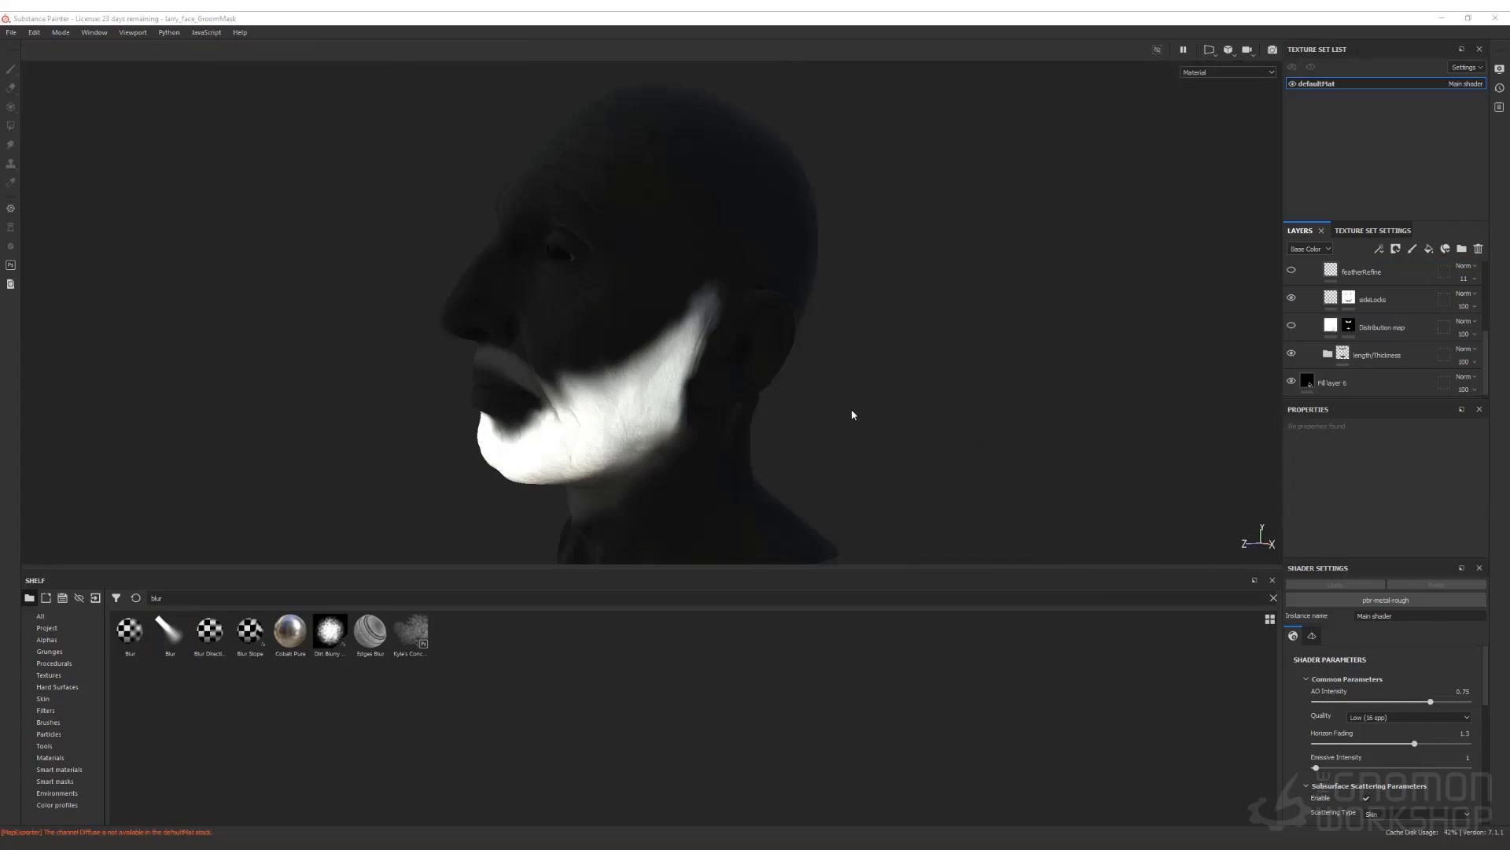
{"action": "left_click_drag", "start_coordinate": [854, 415], "coordinate": [1126, 413], "text": "alt"}
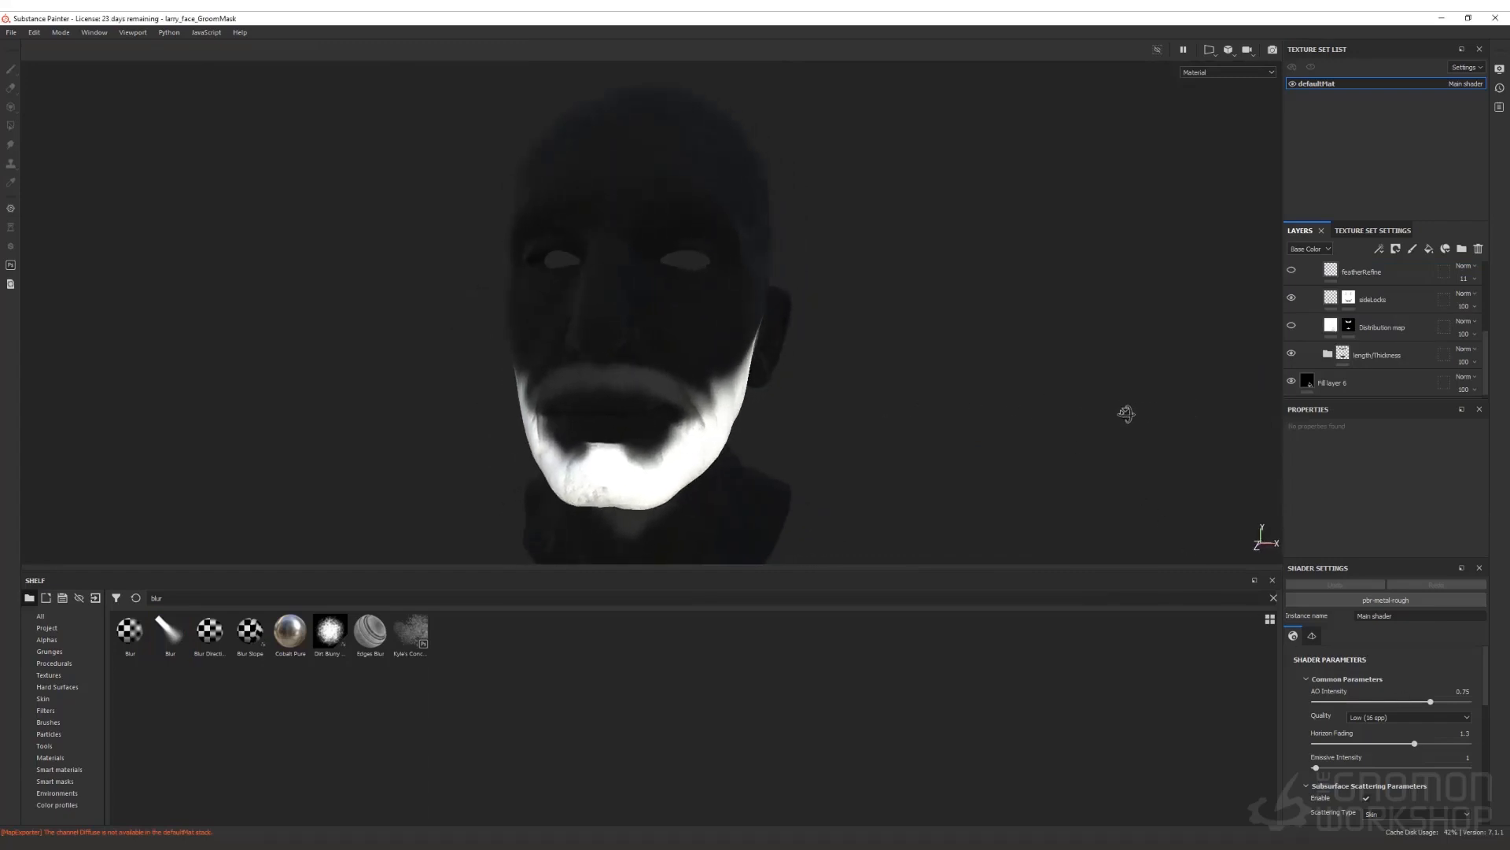
{"action": "scroll", "coordinate": [1376, 327], "scroll_direction": "up", "scroll_amount": 5}
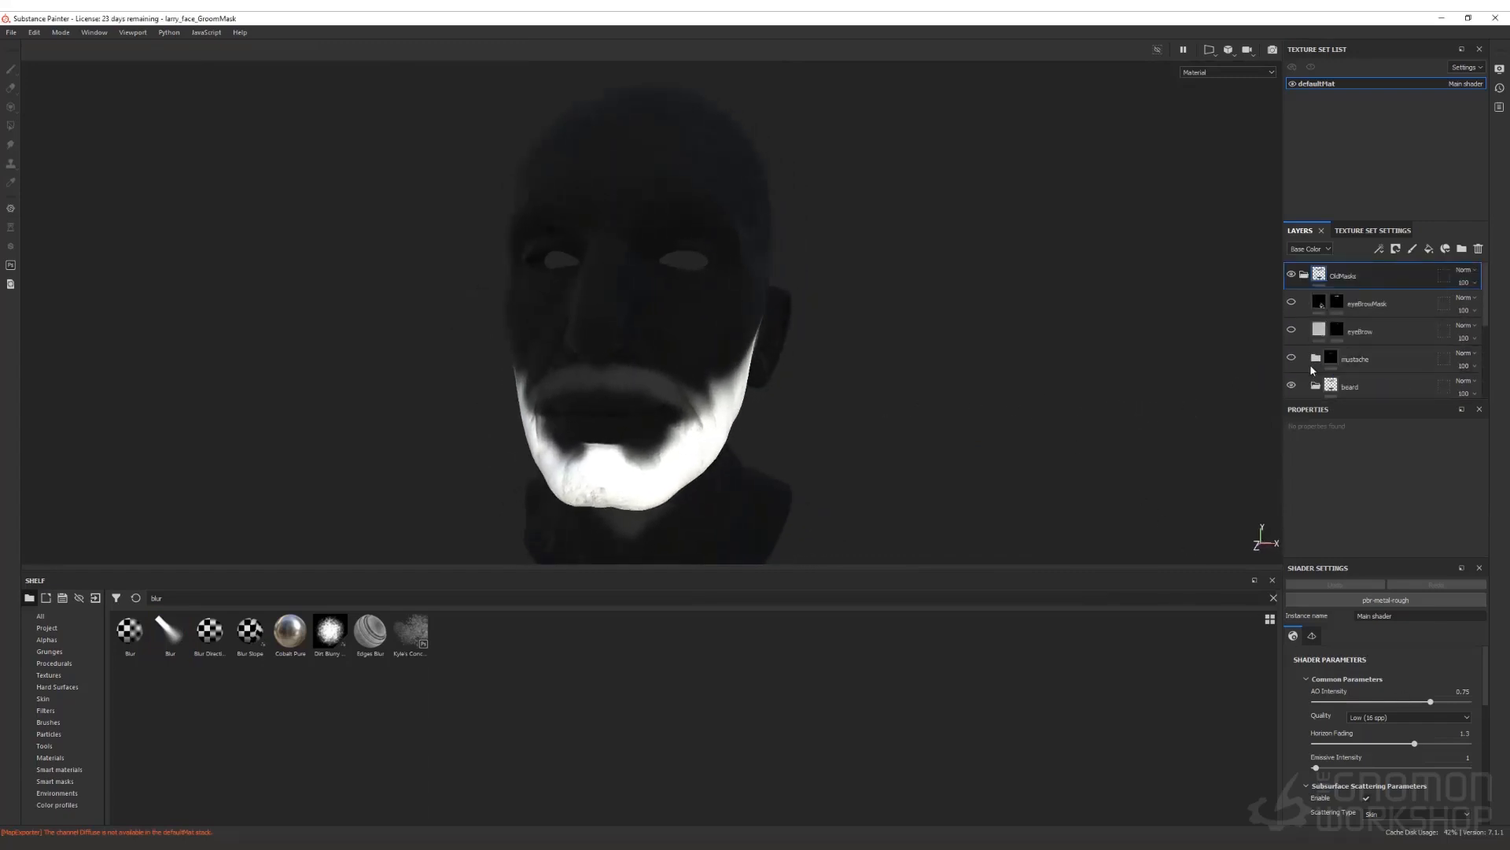
{"action": "left_click", "coordinate": [1292, 386]}
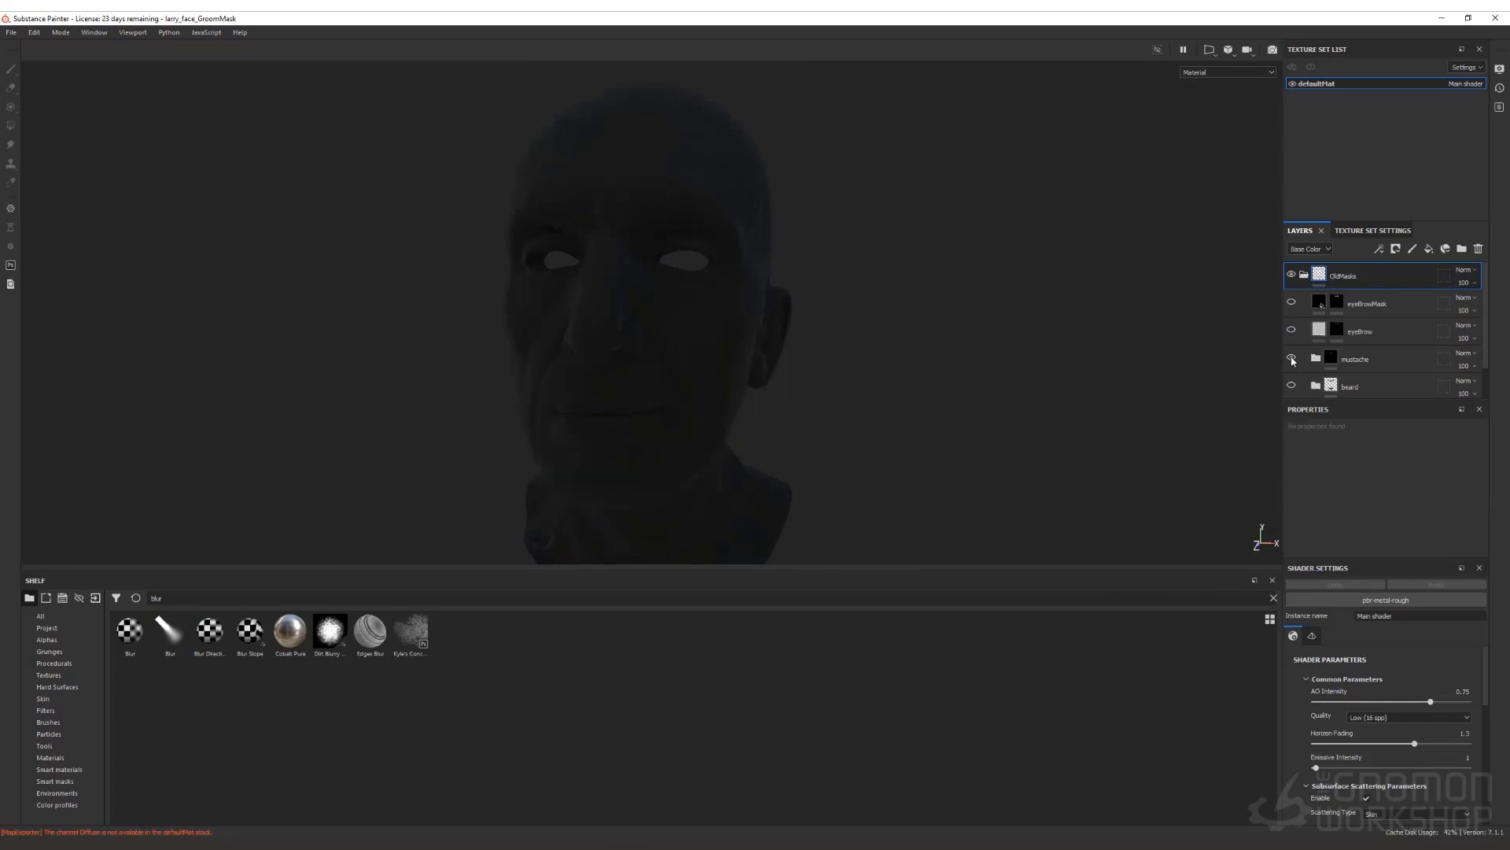
Step: Show the mustache group and inspect its layers, toggling the masking fill layer, and hide the collapsed group again
{"action": "left_click", "coordinate": [1292, 359]}
{"action": "left_click", "coordinate": [1316, 359]}
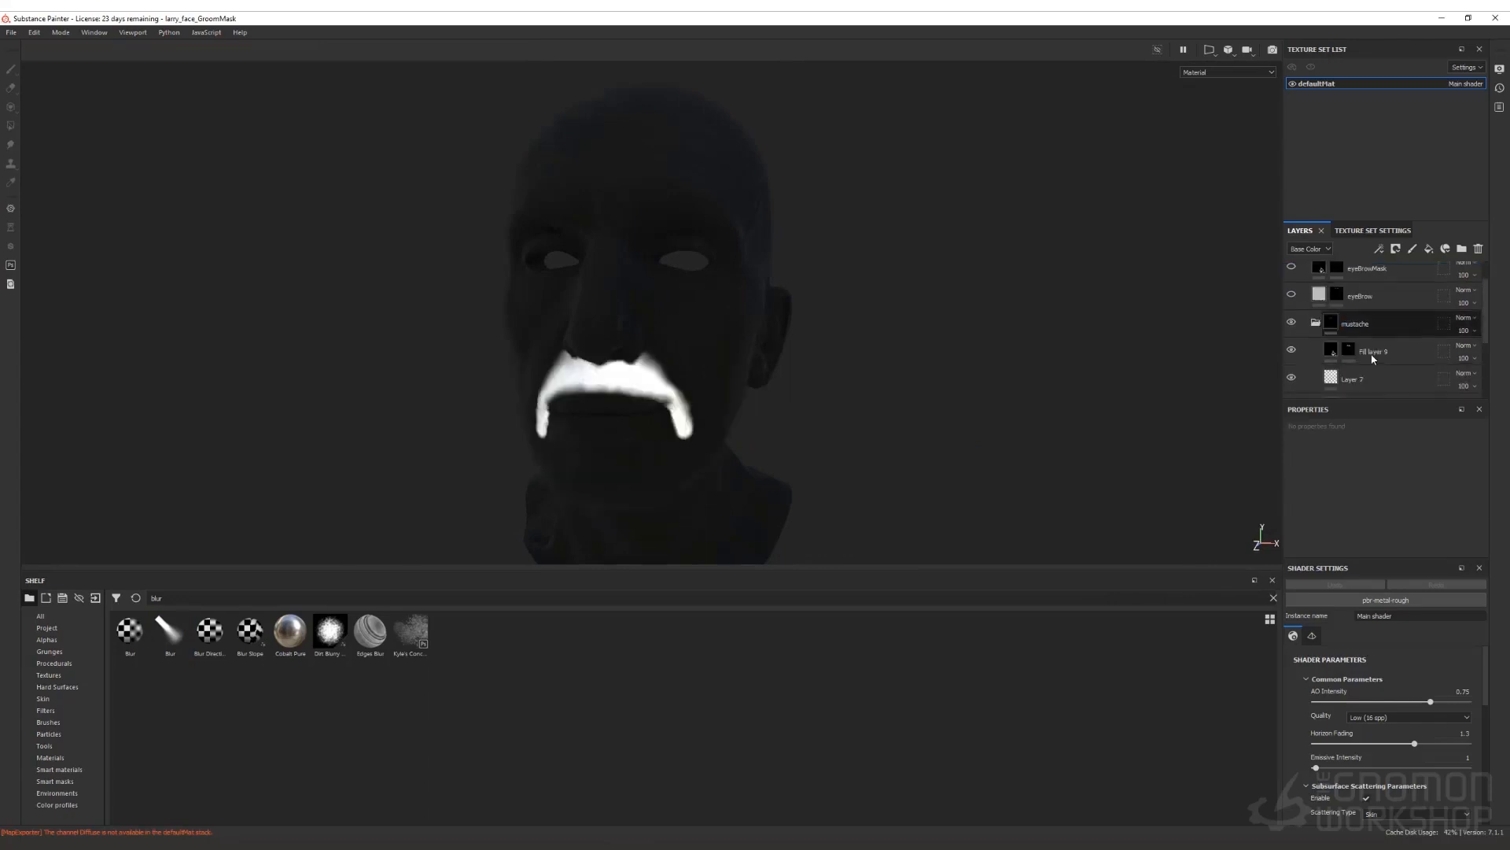
{"action": "scroll", "coordinate": [1373, 358], "scroll_direction": "down", "scroll_amount": 2}
{"action": "left_click", "coordinate": [1291, 315]}
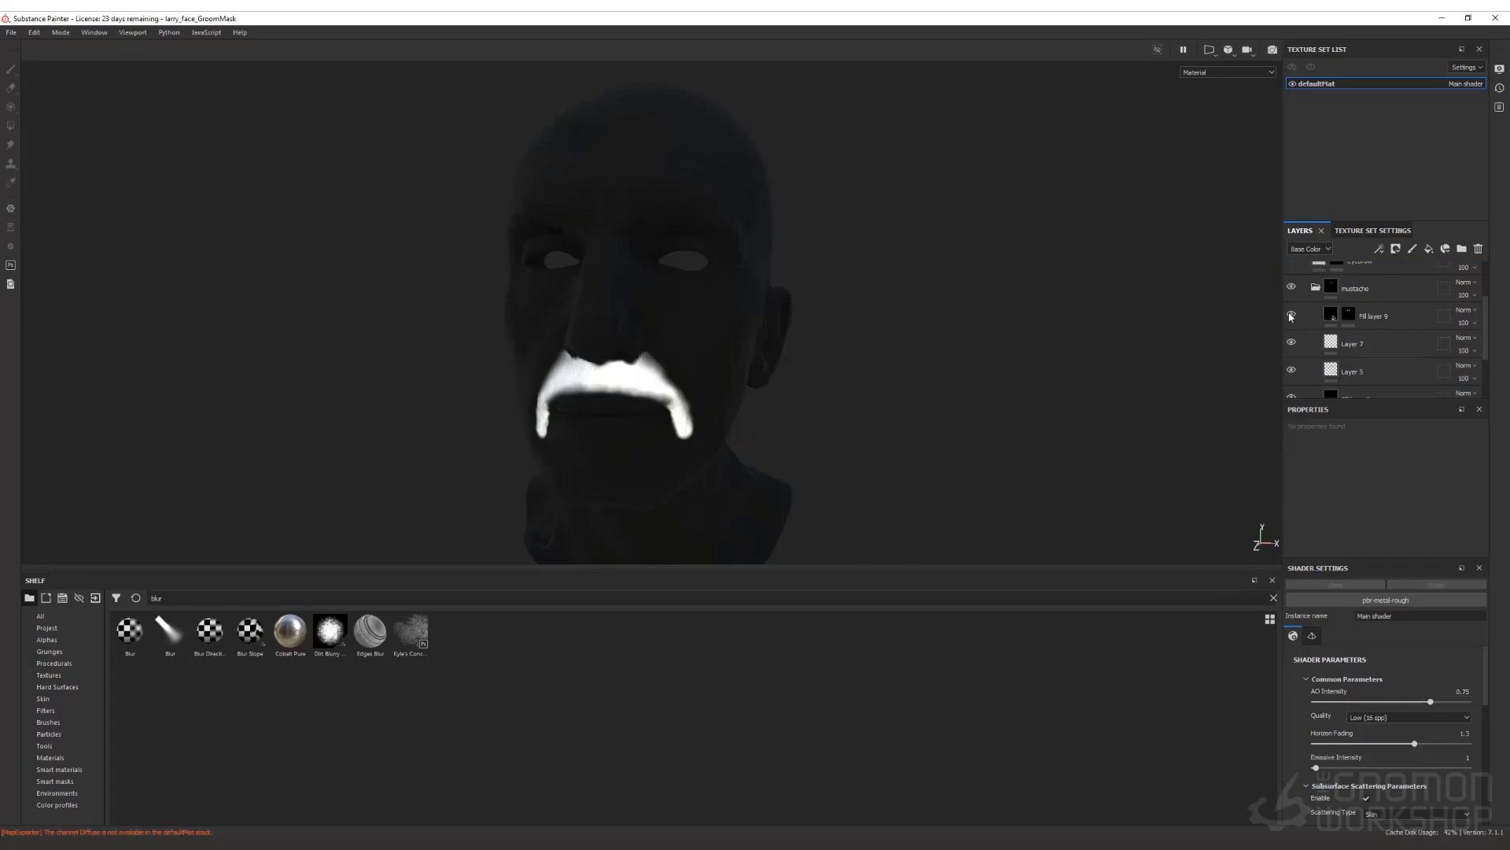
{"action": "left_click", "coordinate": [1315, 288]}
{"action": "left_click", "coordinate": [1291, 321]}
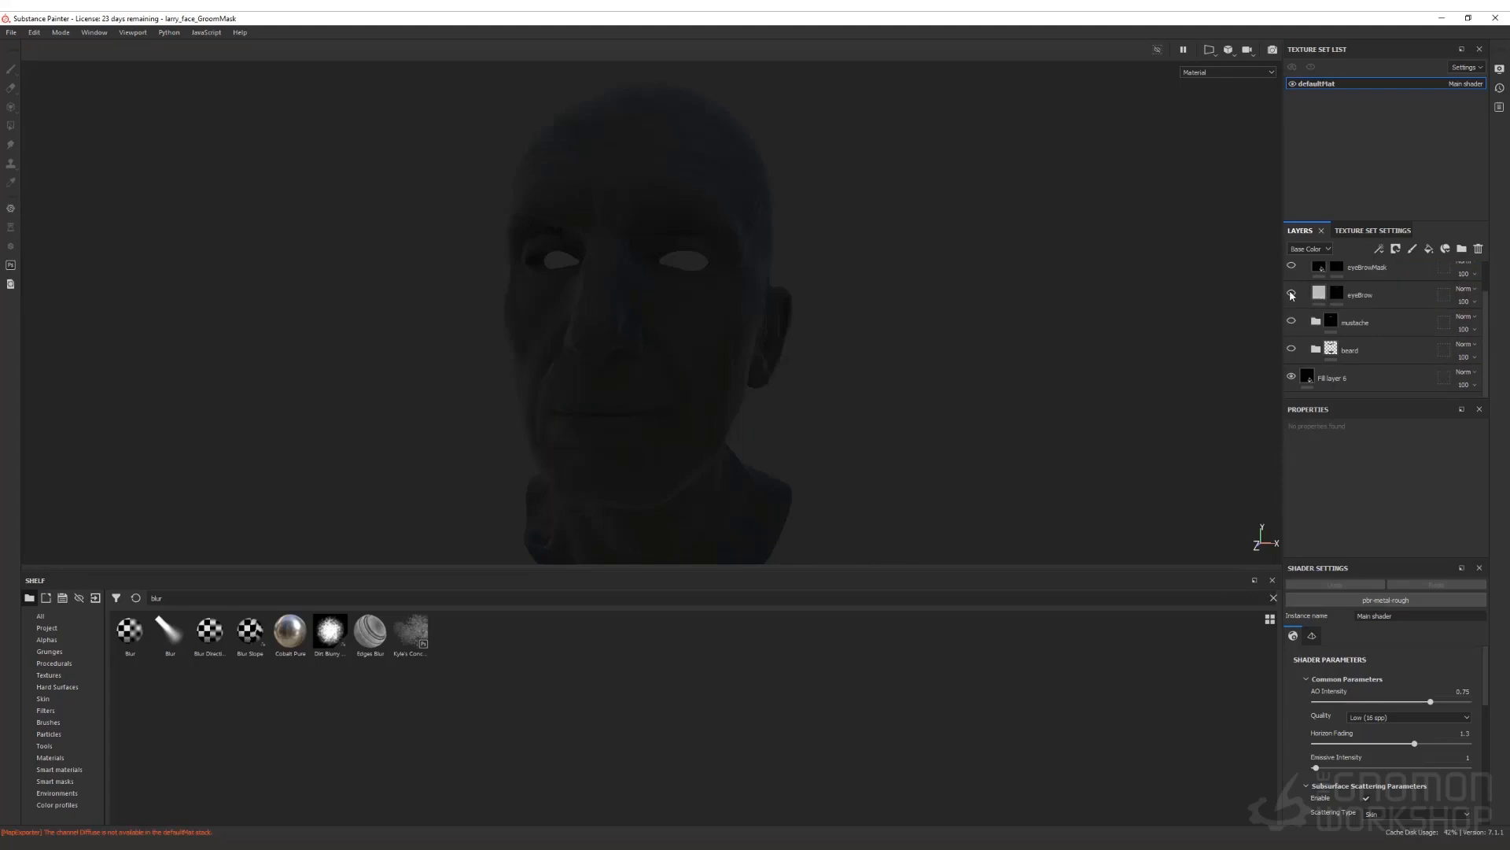
Step: Show the eyeBrow layer, compare it with eyeBrowMask on and off, and collapse the OldMasks group
{"action": "left_click", "coordinate": [1291, 292]}
{"action": "left_click", "coordinate": [1318, 295]}
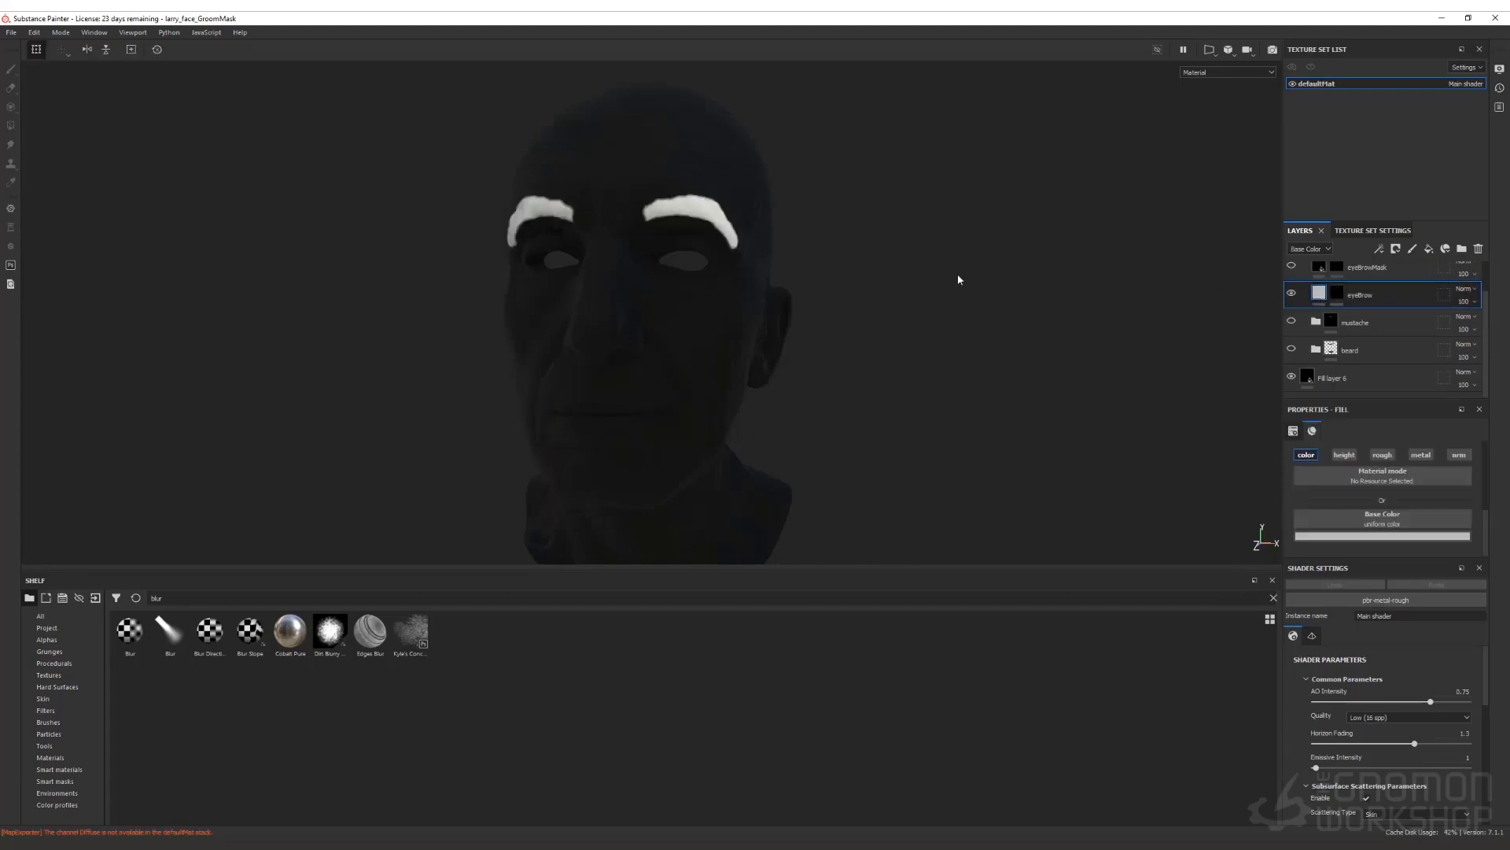
{"action": "left_click_drag", "start_coordinate": [910, 270], "coordinate": [927, 333], "text": "alt"}
{"action": "scroll", "coordinate": [1305, 315], "scroll_direction": "up", "scroll_amount": 2}
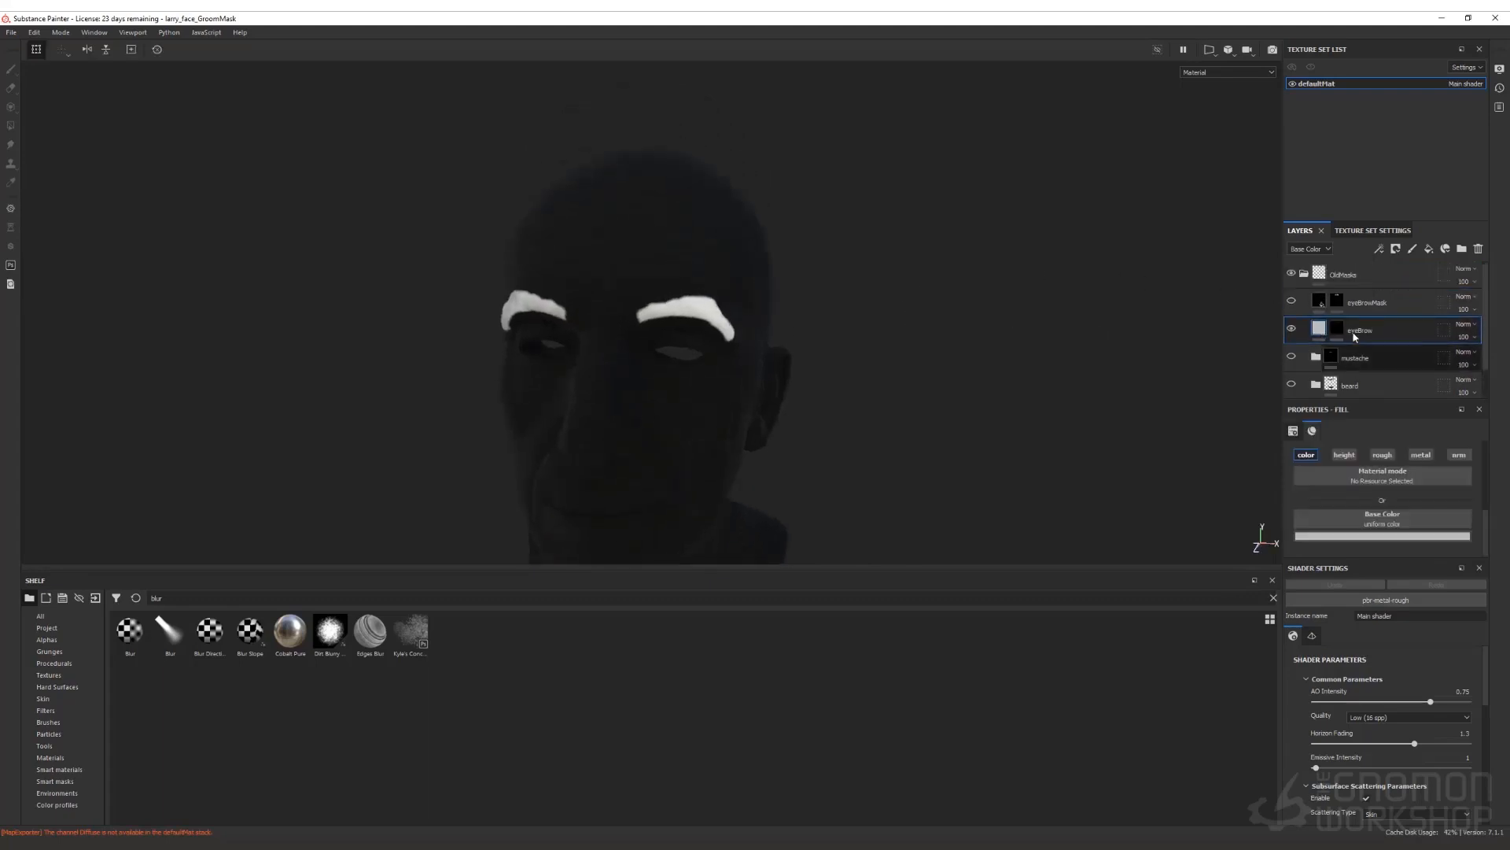
{"action": "left_click", "coordinate": [1291, 303]}
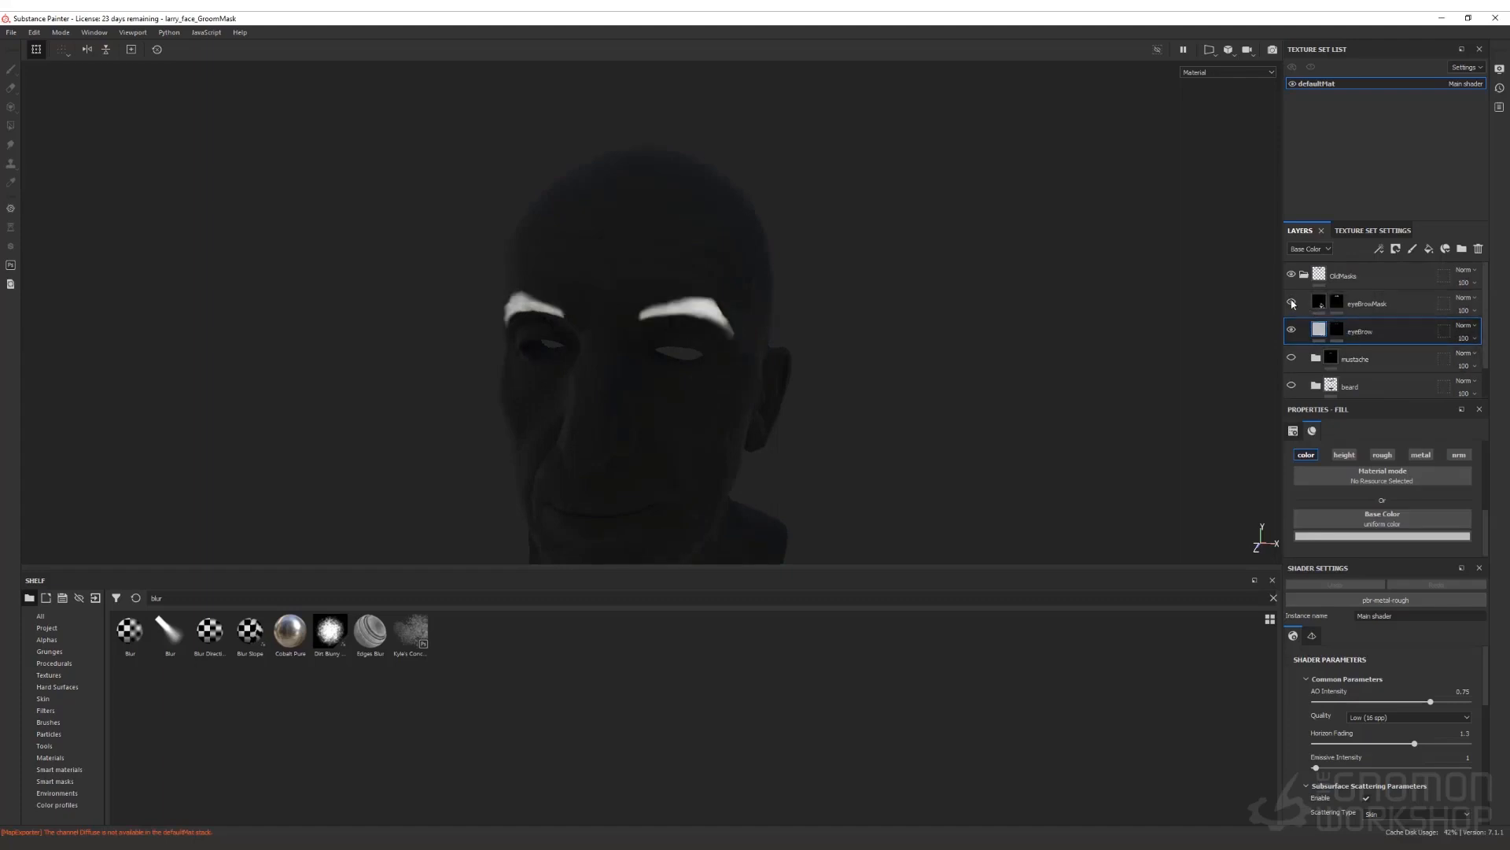
{"action": "left_click", "coordinate": [1291, 303]}
{"action": "left_click", "coordinate": [1292, 303]}
{"action": "left_click", "coordinate": [1292, 303]}
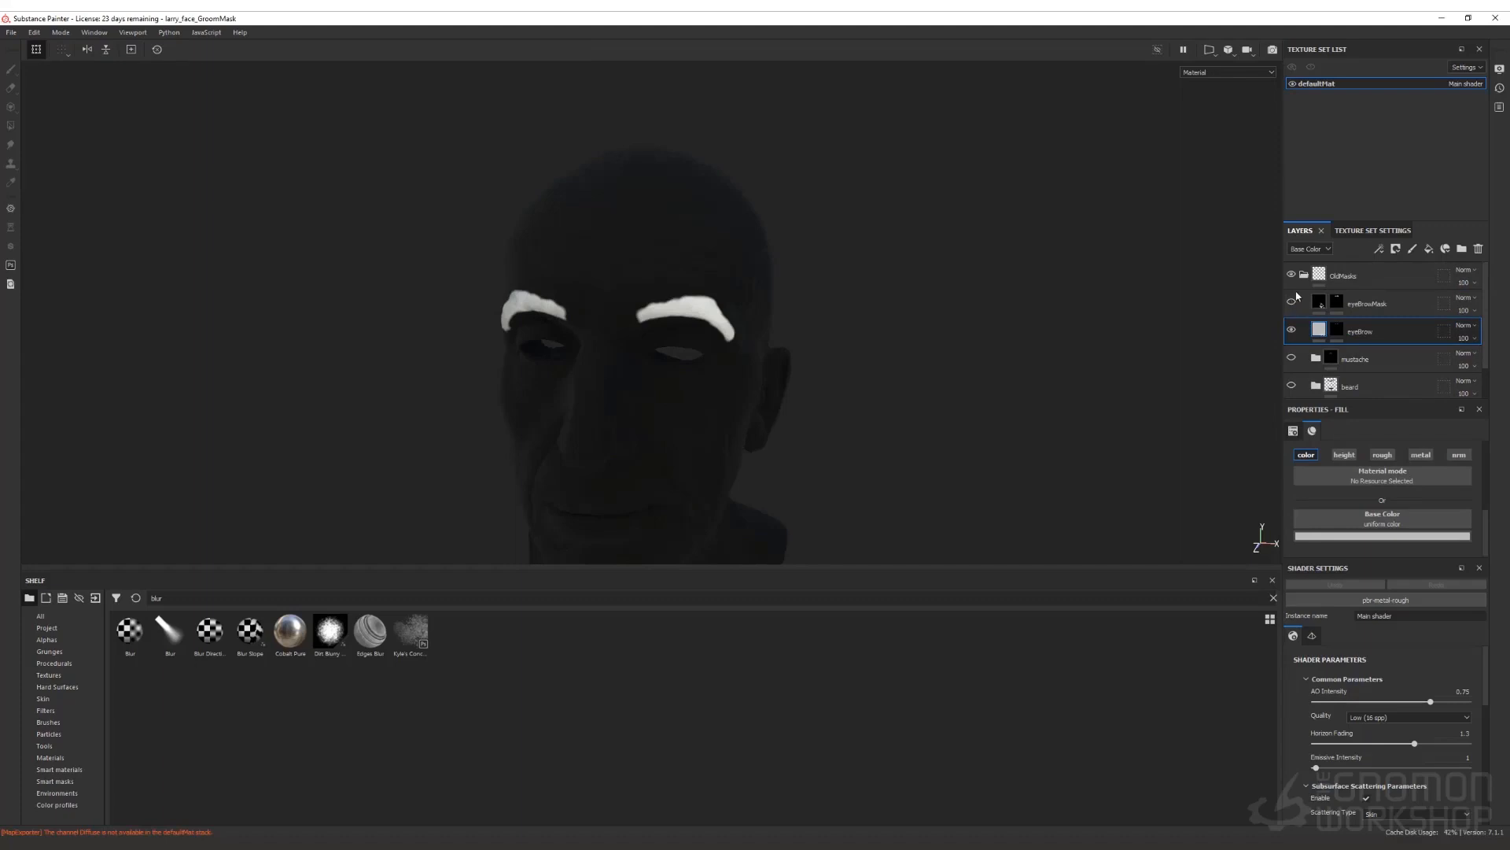
{"action": "left_click", "coordinate": [1304, 275]}
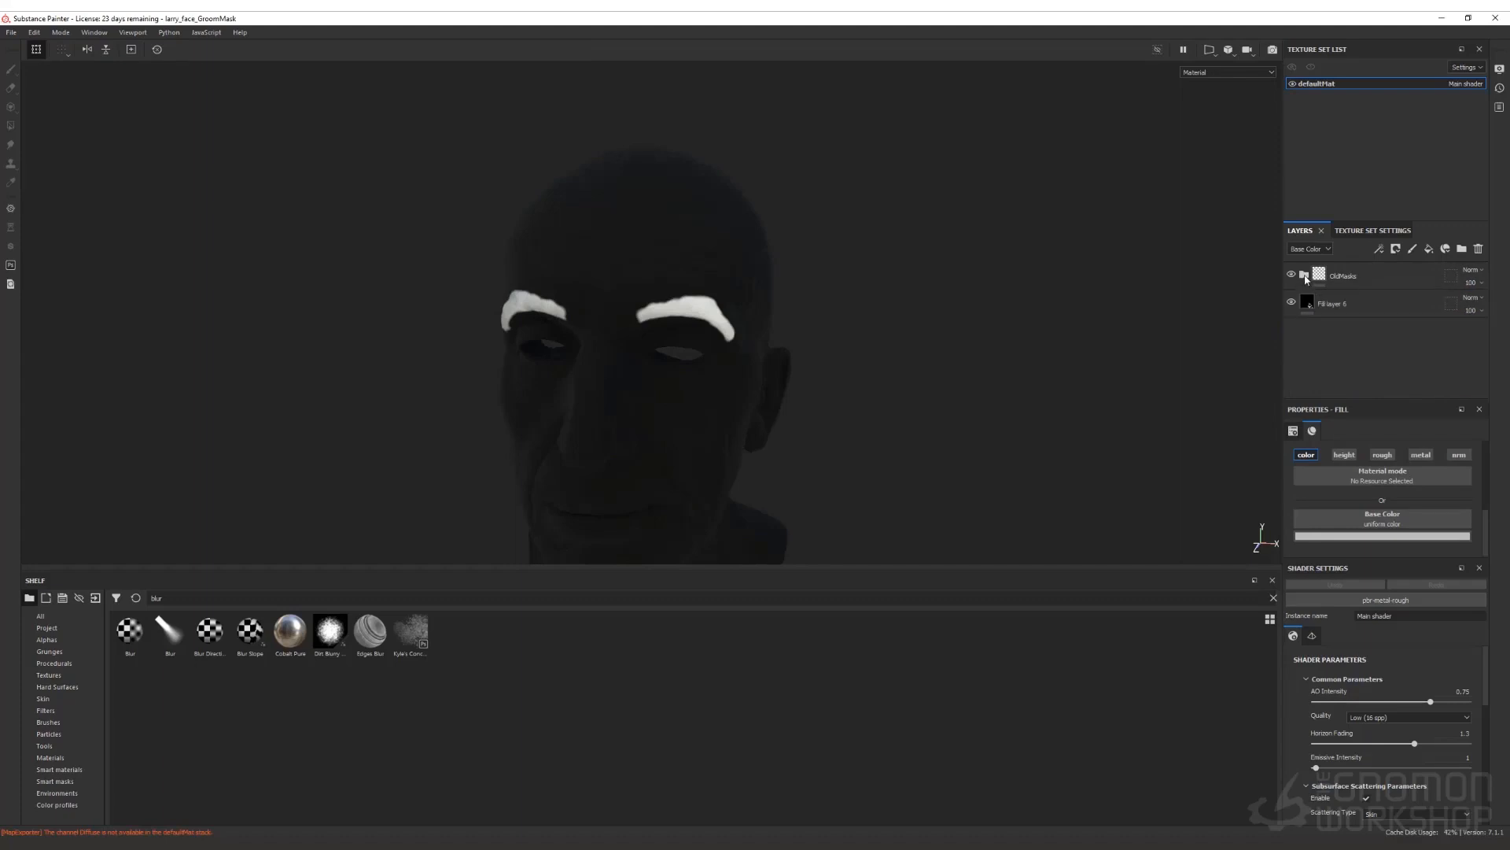